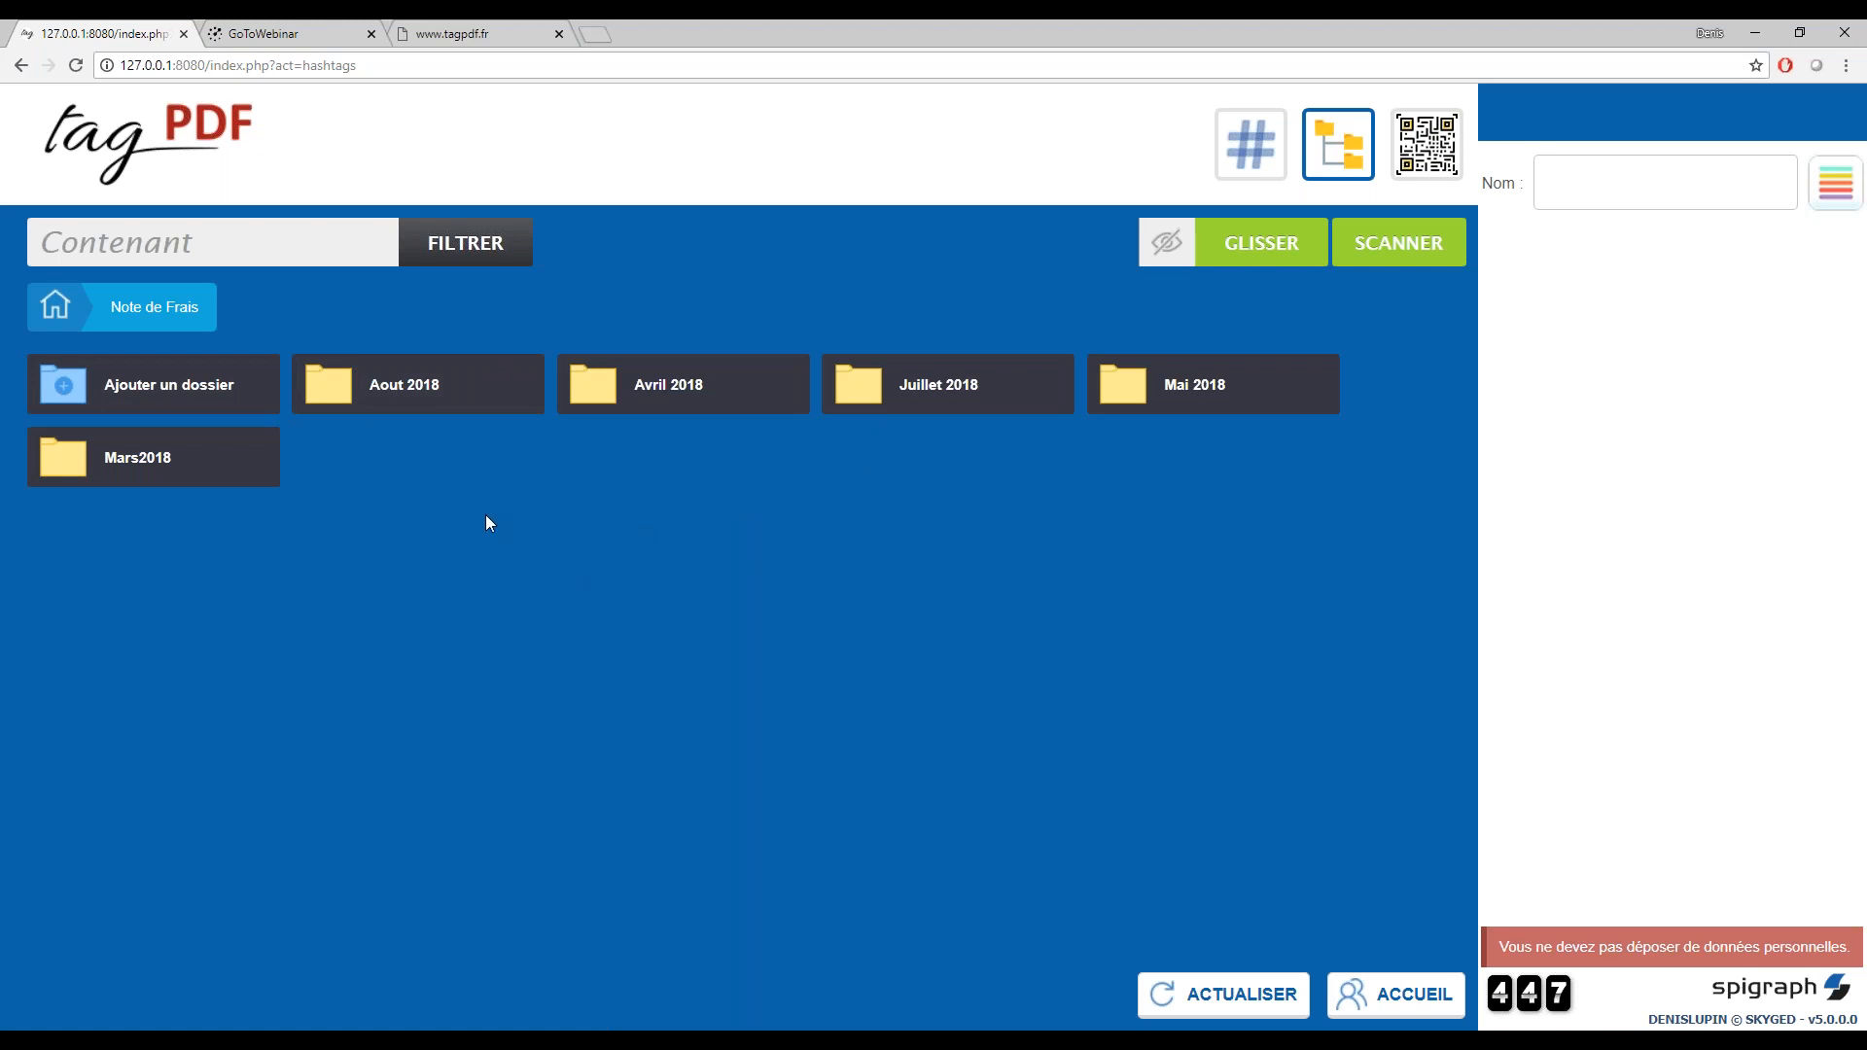
Try to add a folder named "Aout 2018" inside Note de Frais
{"action": "left_click", "coordinate": [236, 394]}
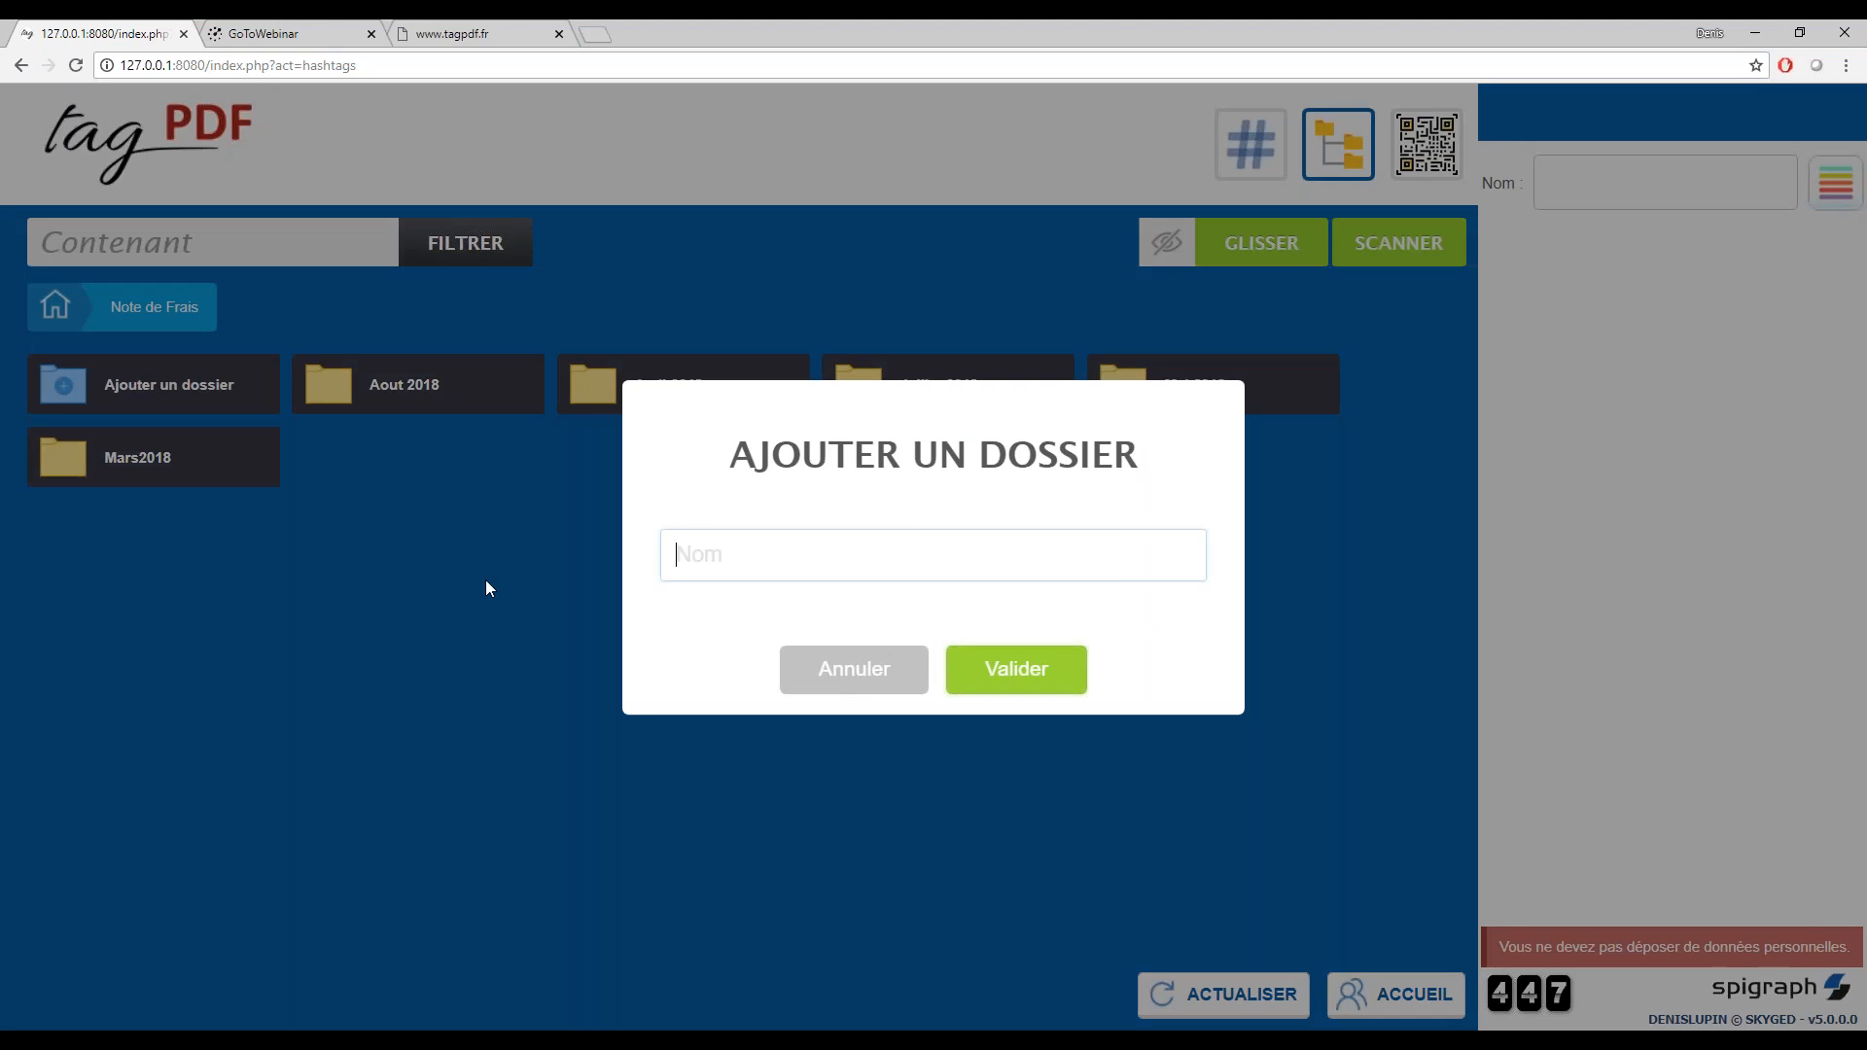
{"action": "type", "text": "Aout 2018"}
{"action": "left_click", "coordinate": [1012, 669]}
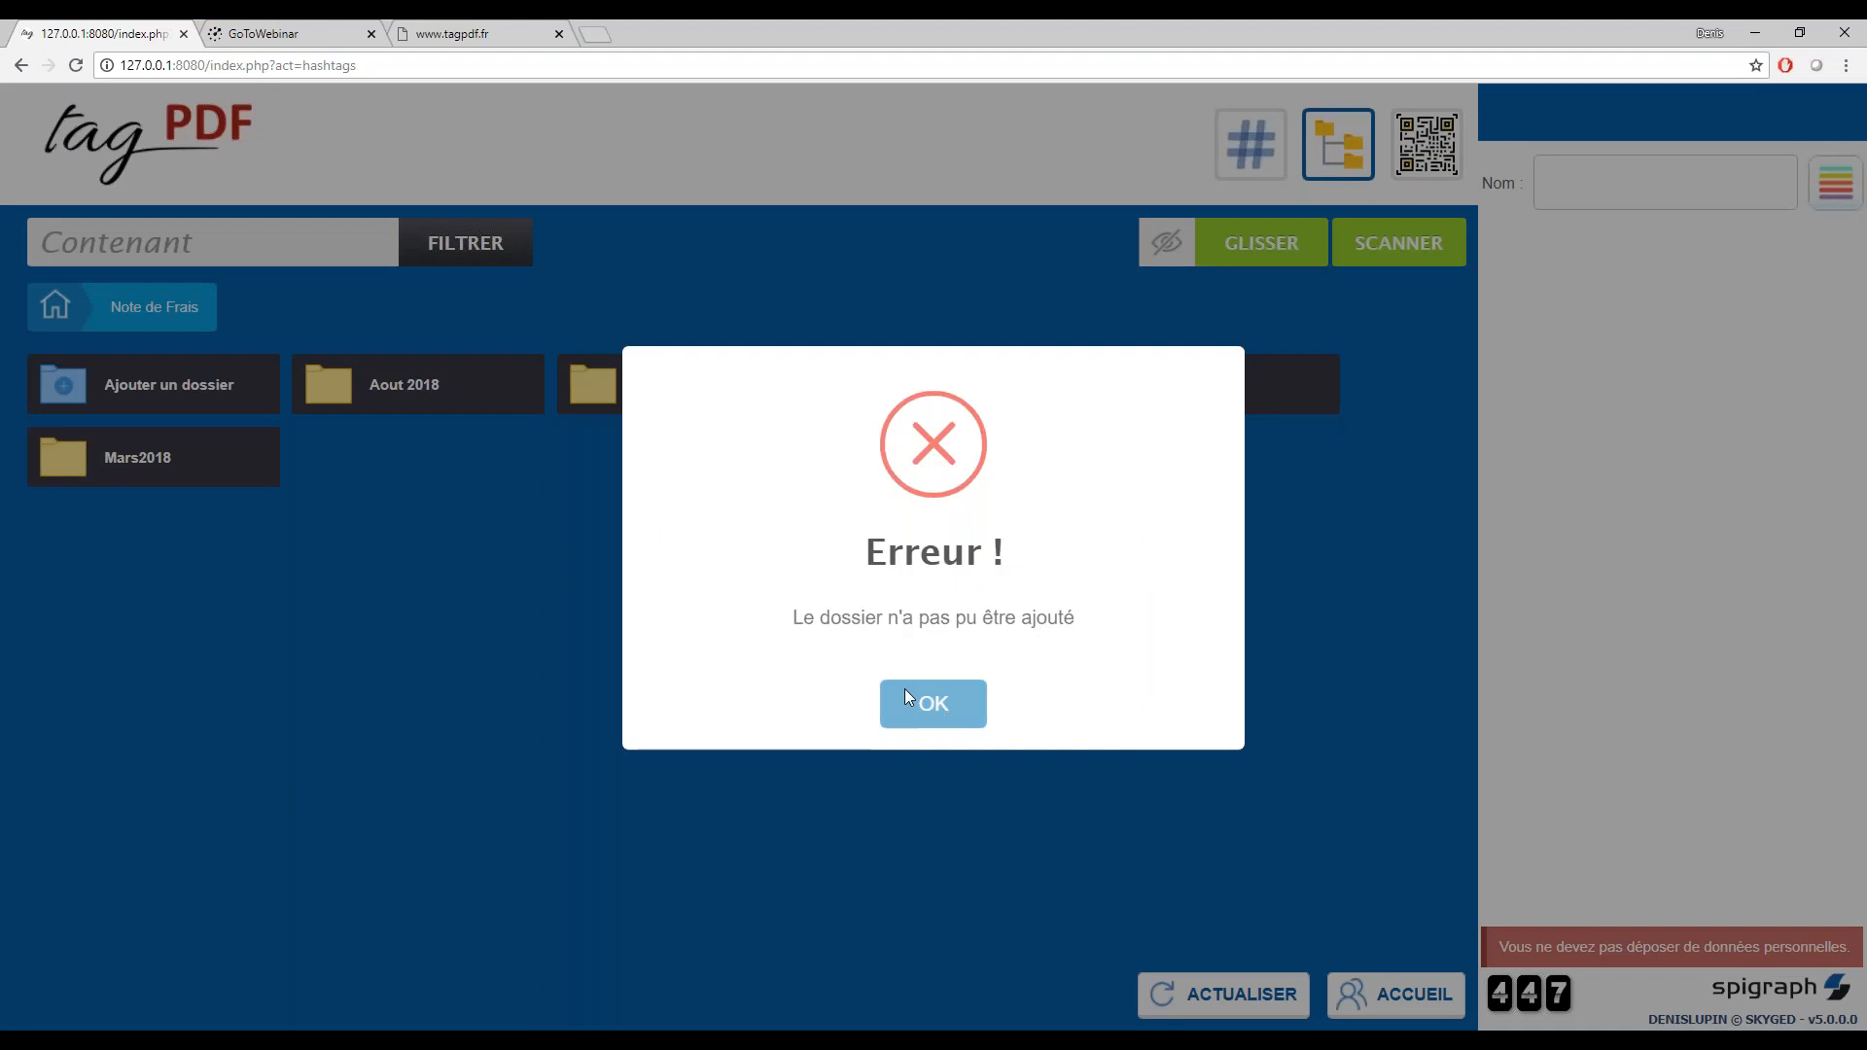
{"action": "left_click", "coordinate": [905, 690]}
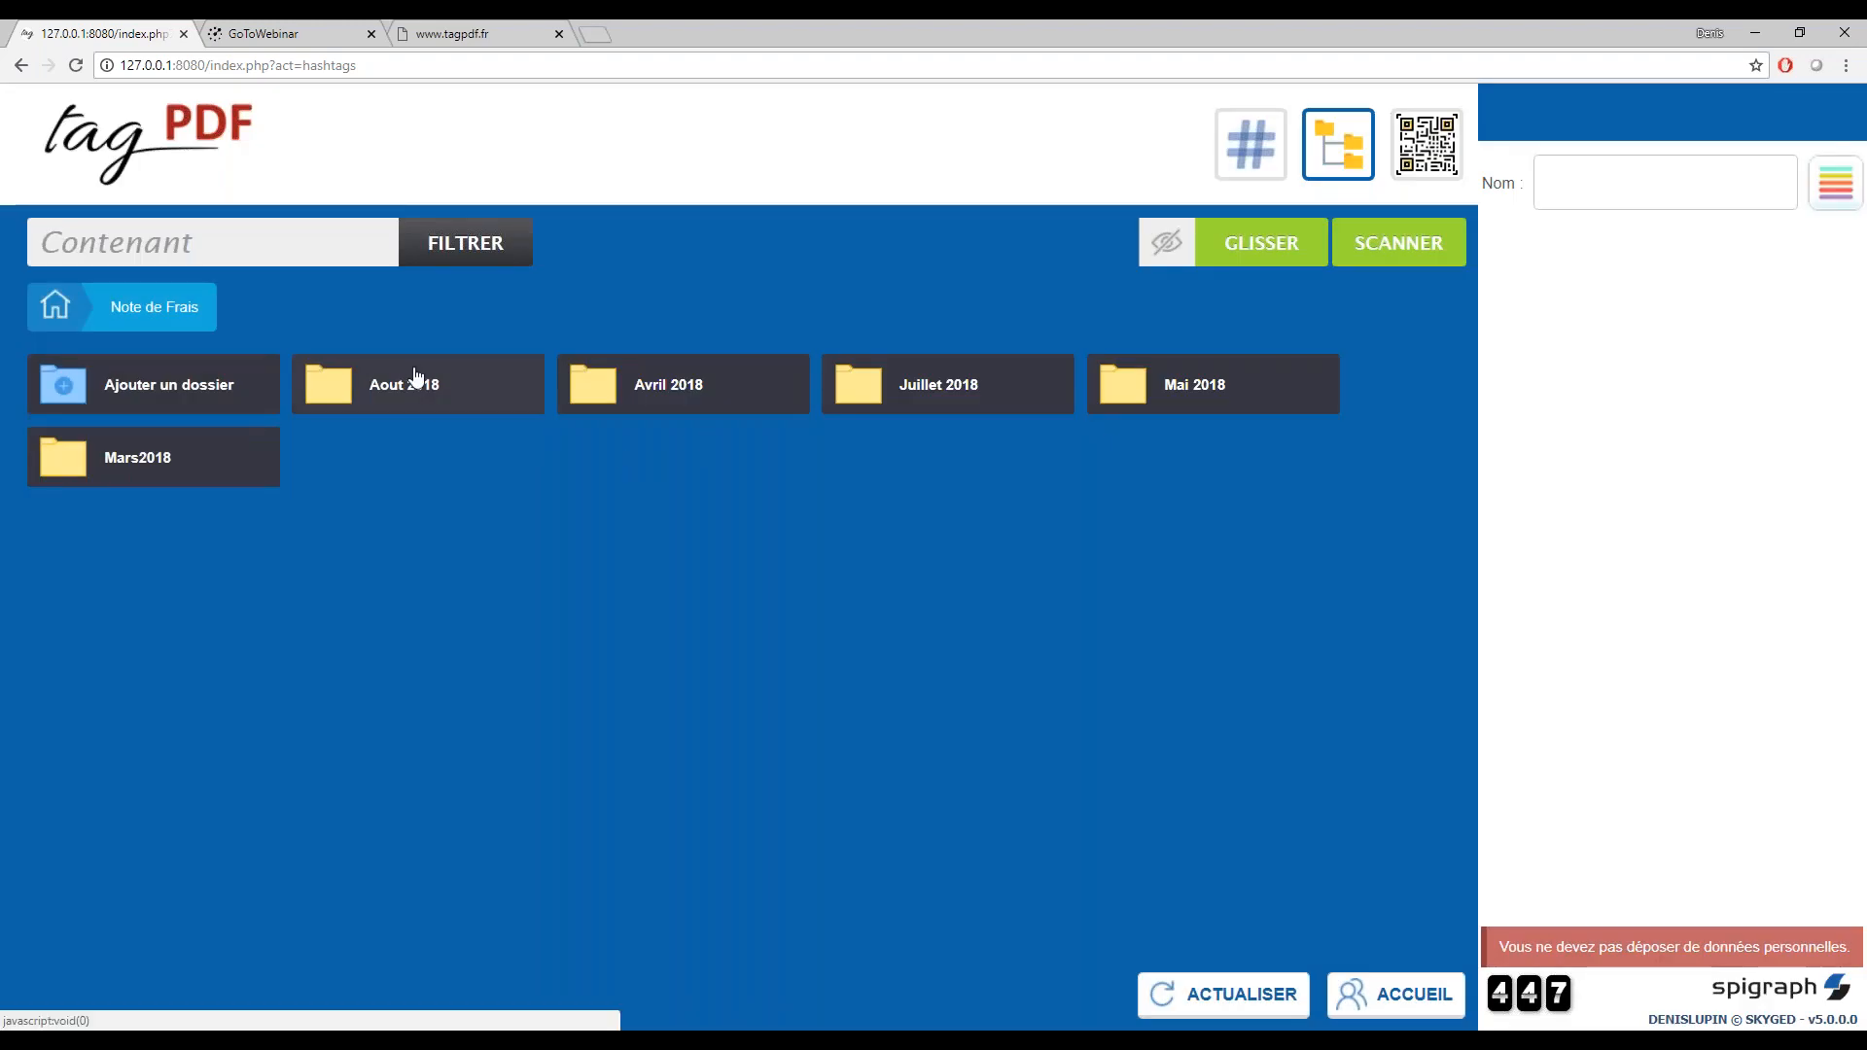
Add a folder named "Septembre 2018" inside Note de Frais
{"action": "left_click", "coordinate": [248, 393]}
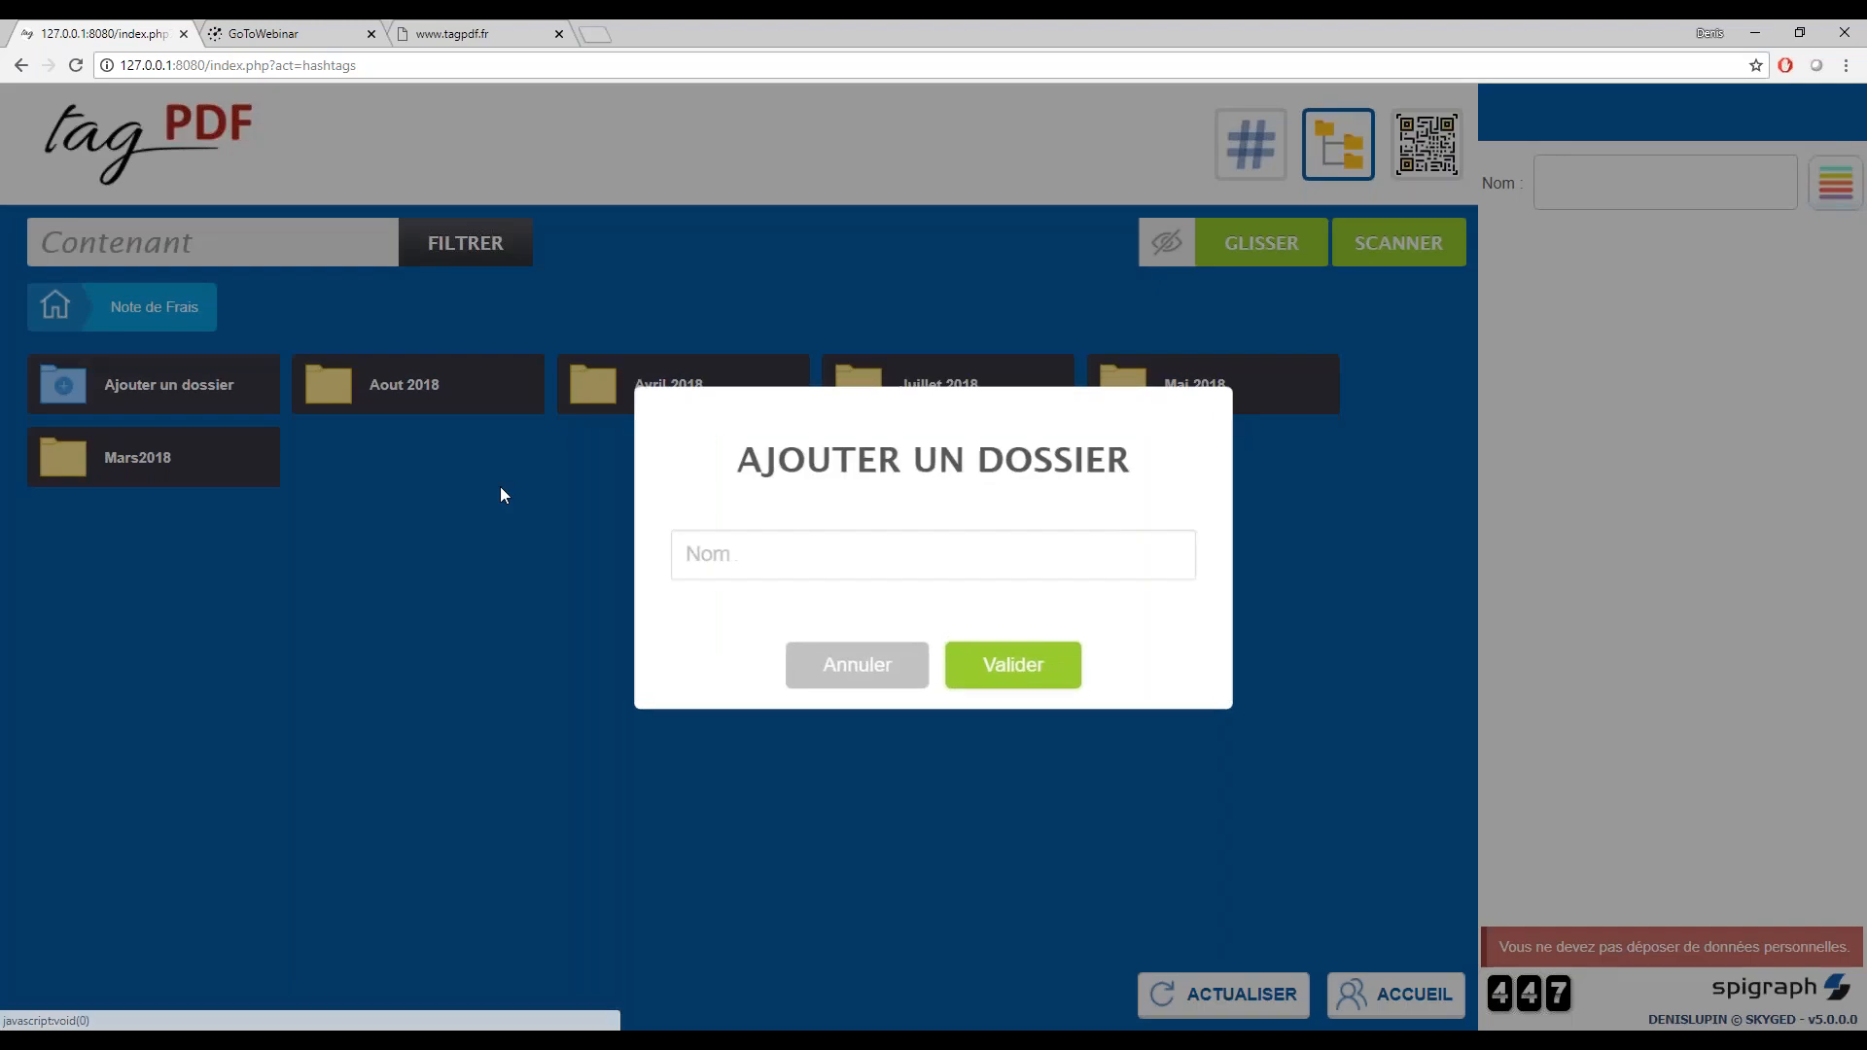
{"action": "type", "text": "Sepy"}
{"action": "key", "text": "BackSpace"}
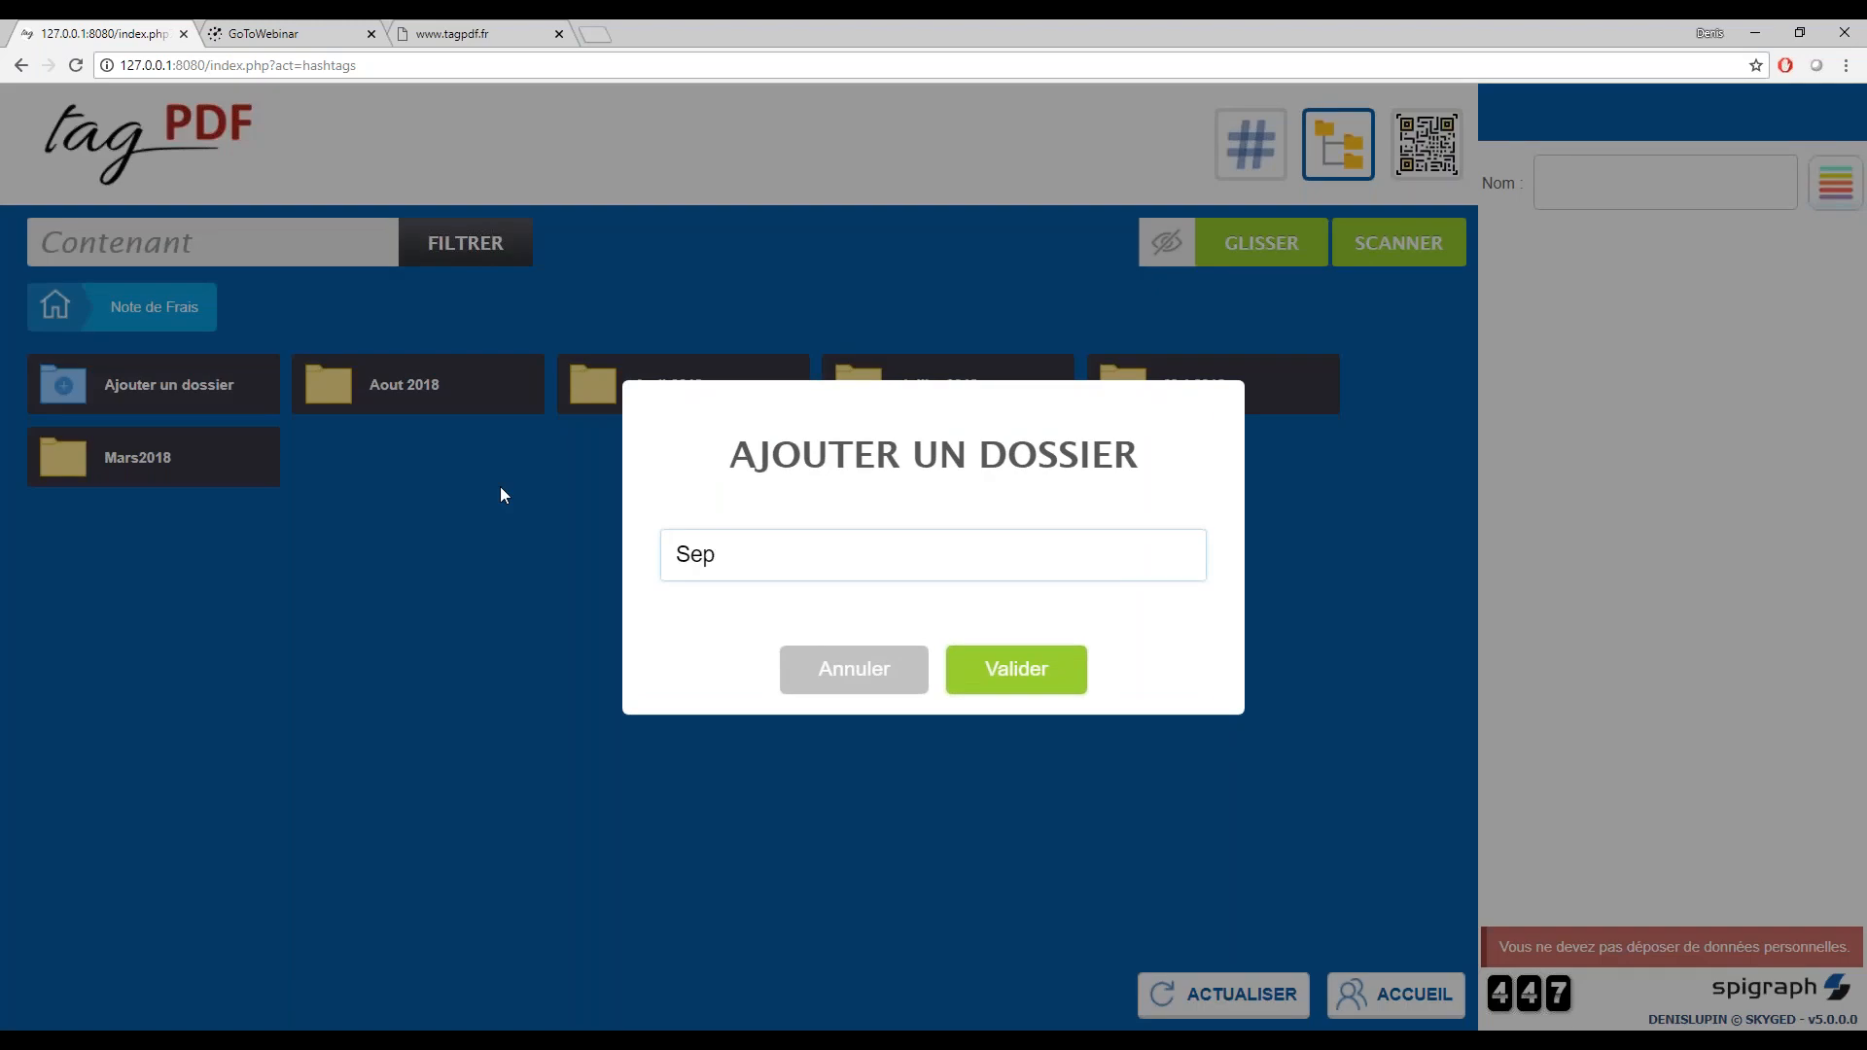
{"action": "type", "text": "tembre 2018"}
{"action": "left_click", "coordinate": [1008, 675]}
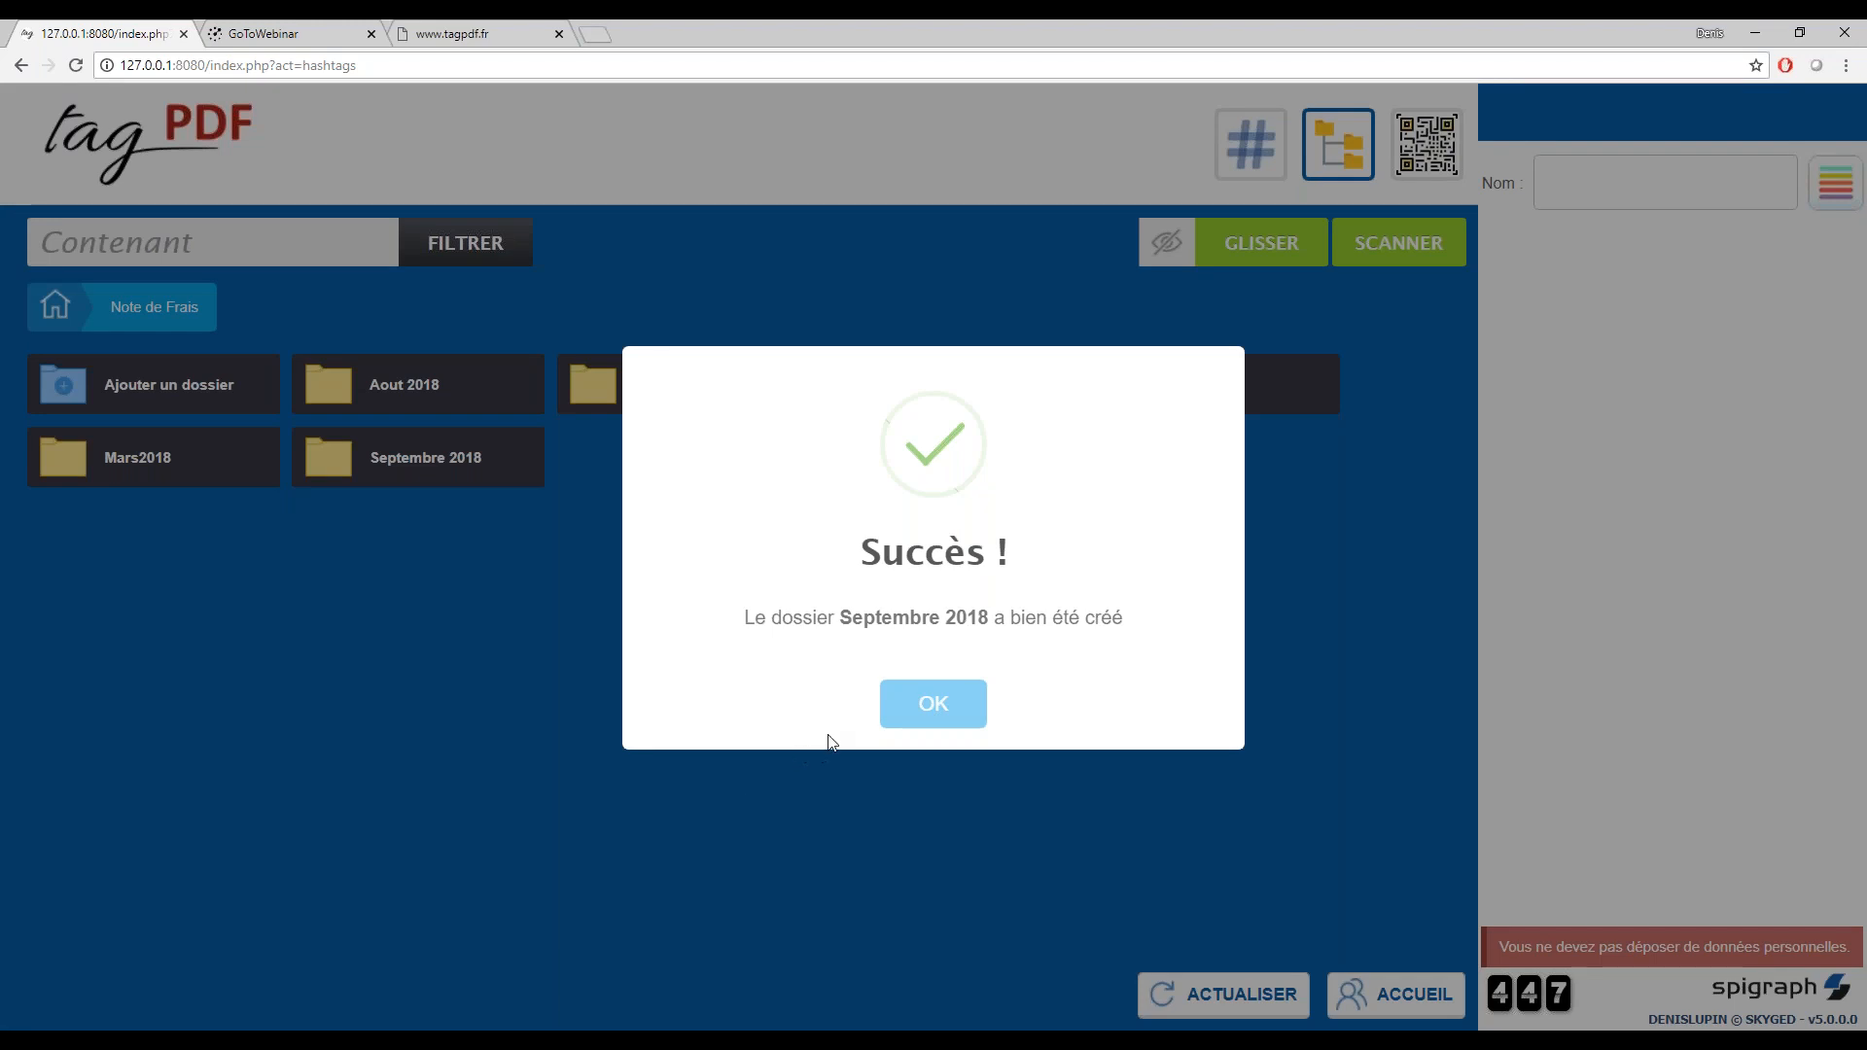
{"action": "left_click", "coordinate": [931, 711]}
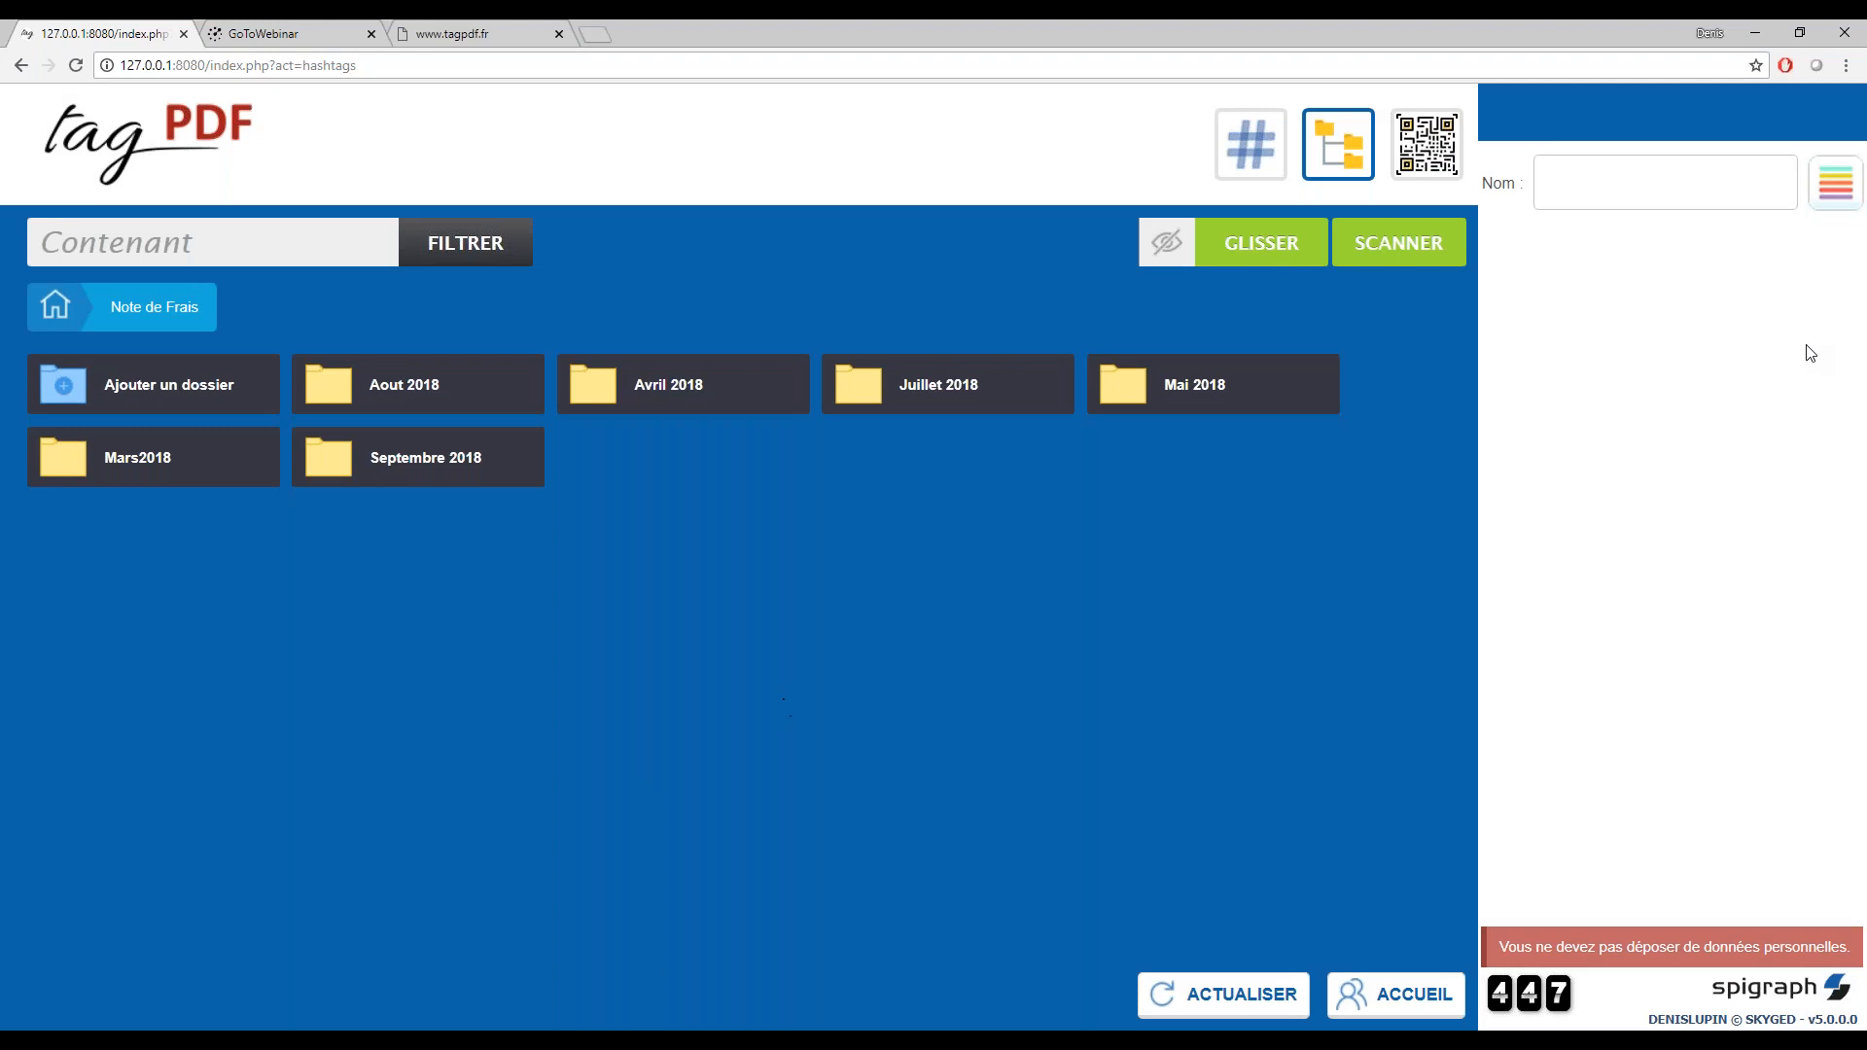
Apply the name template "hotel [USER] 09 2018" and scan the documents with the preview enabled
{"action": "left_click", "coordinate": [1853, 184]}
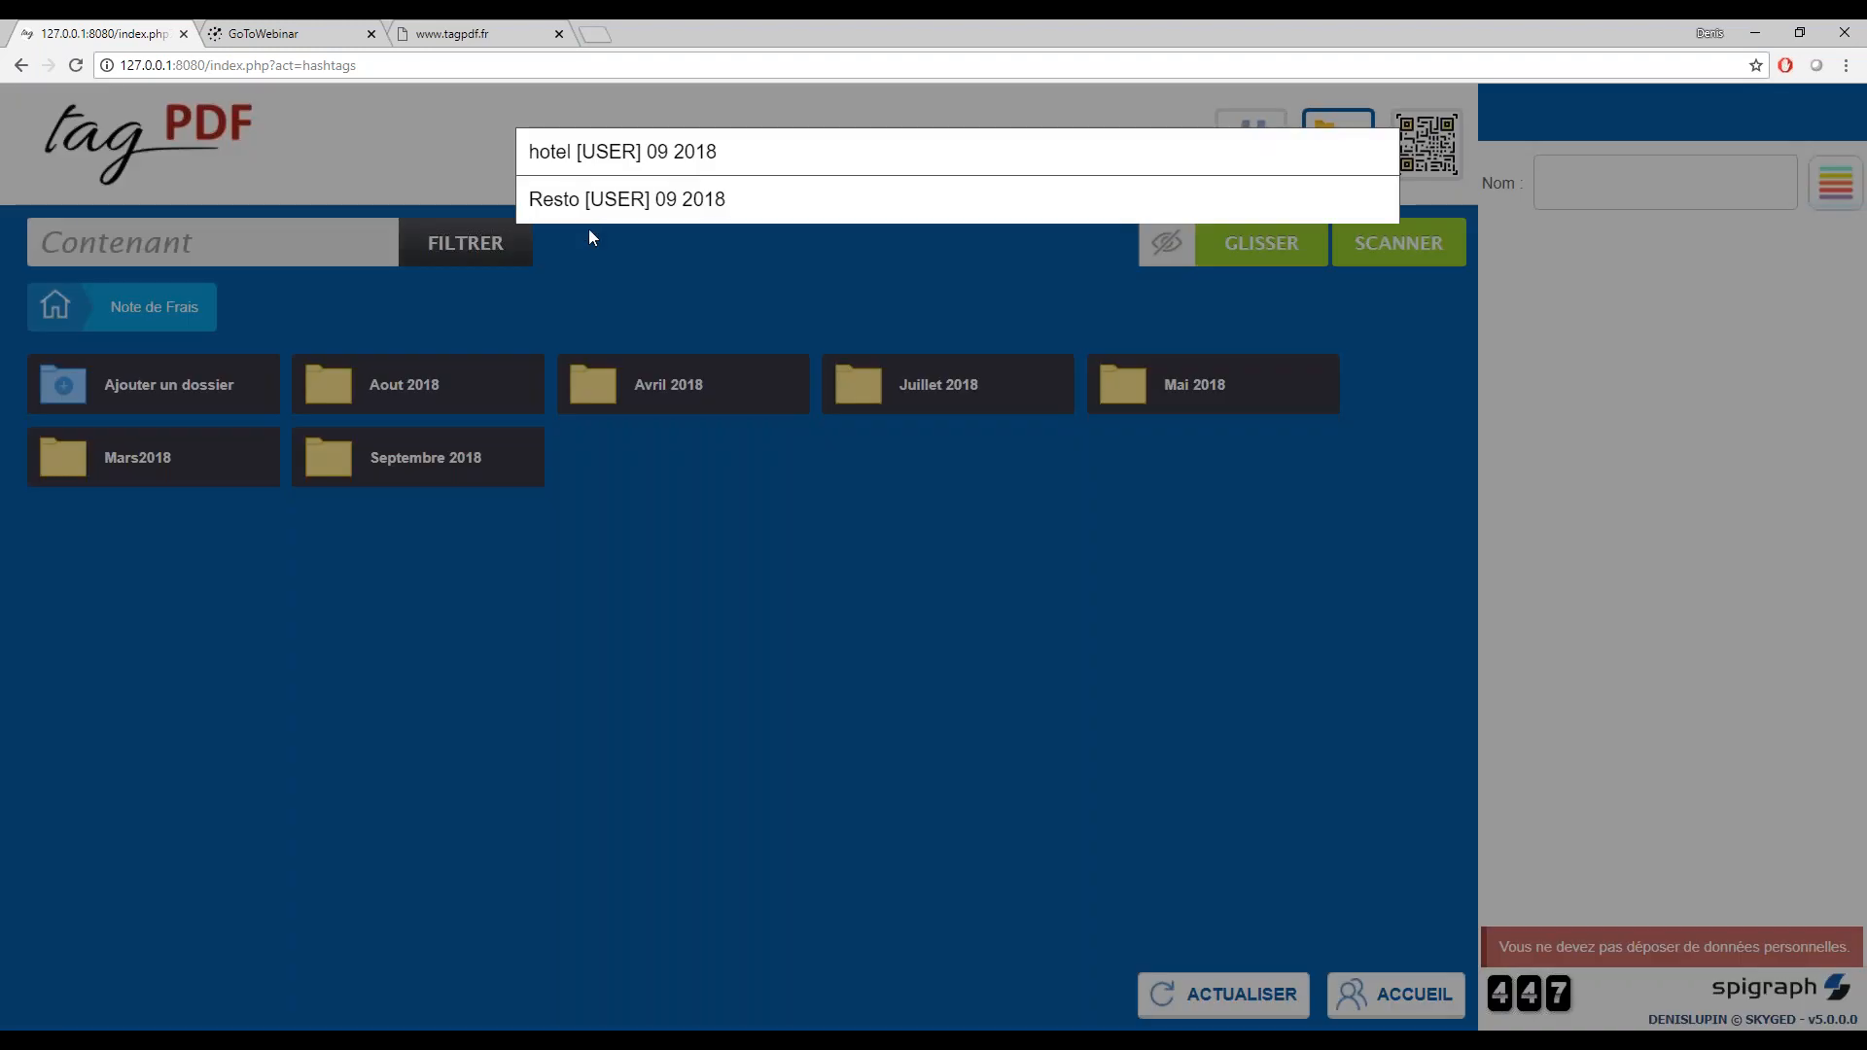
{"action": "left_click", "coordinate": [574, 156]}
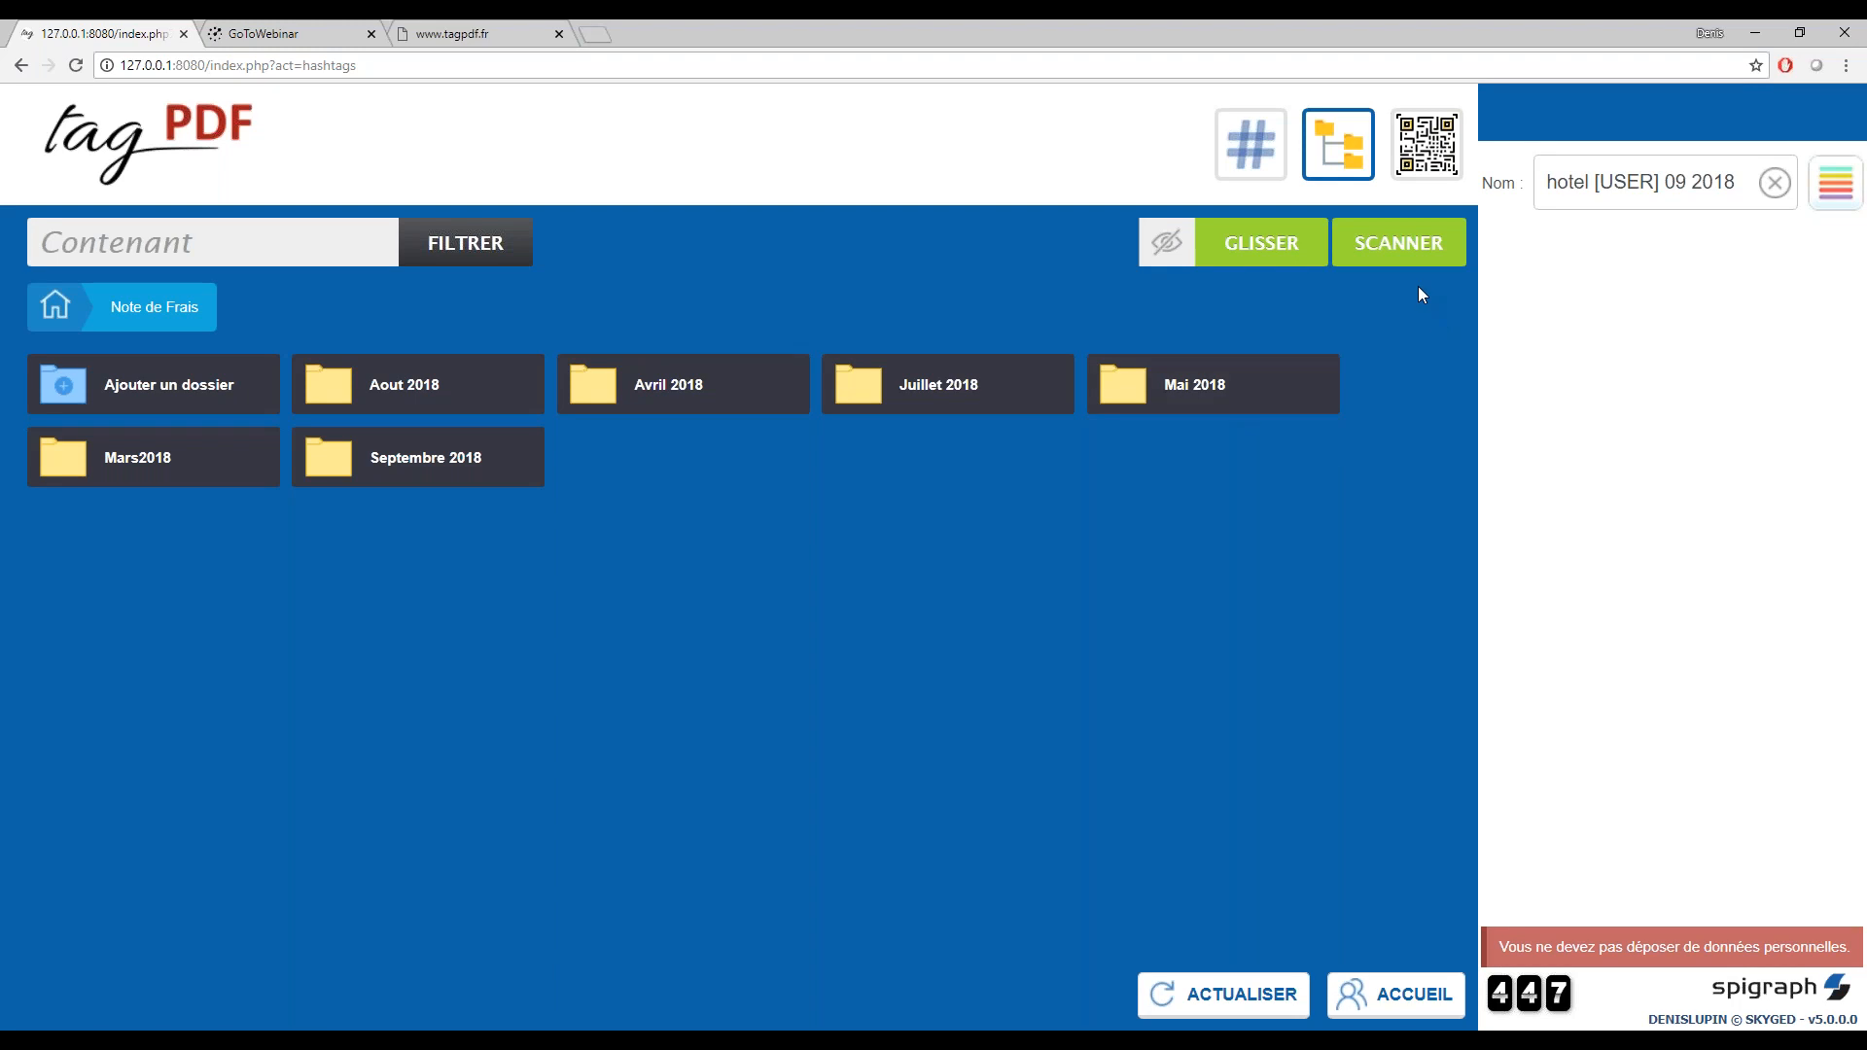
{"action": "left_click", "coordinate": [1167, 247]}
{"action": "left_click", "coordinate": [1386, 251]}
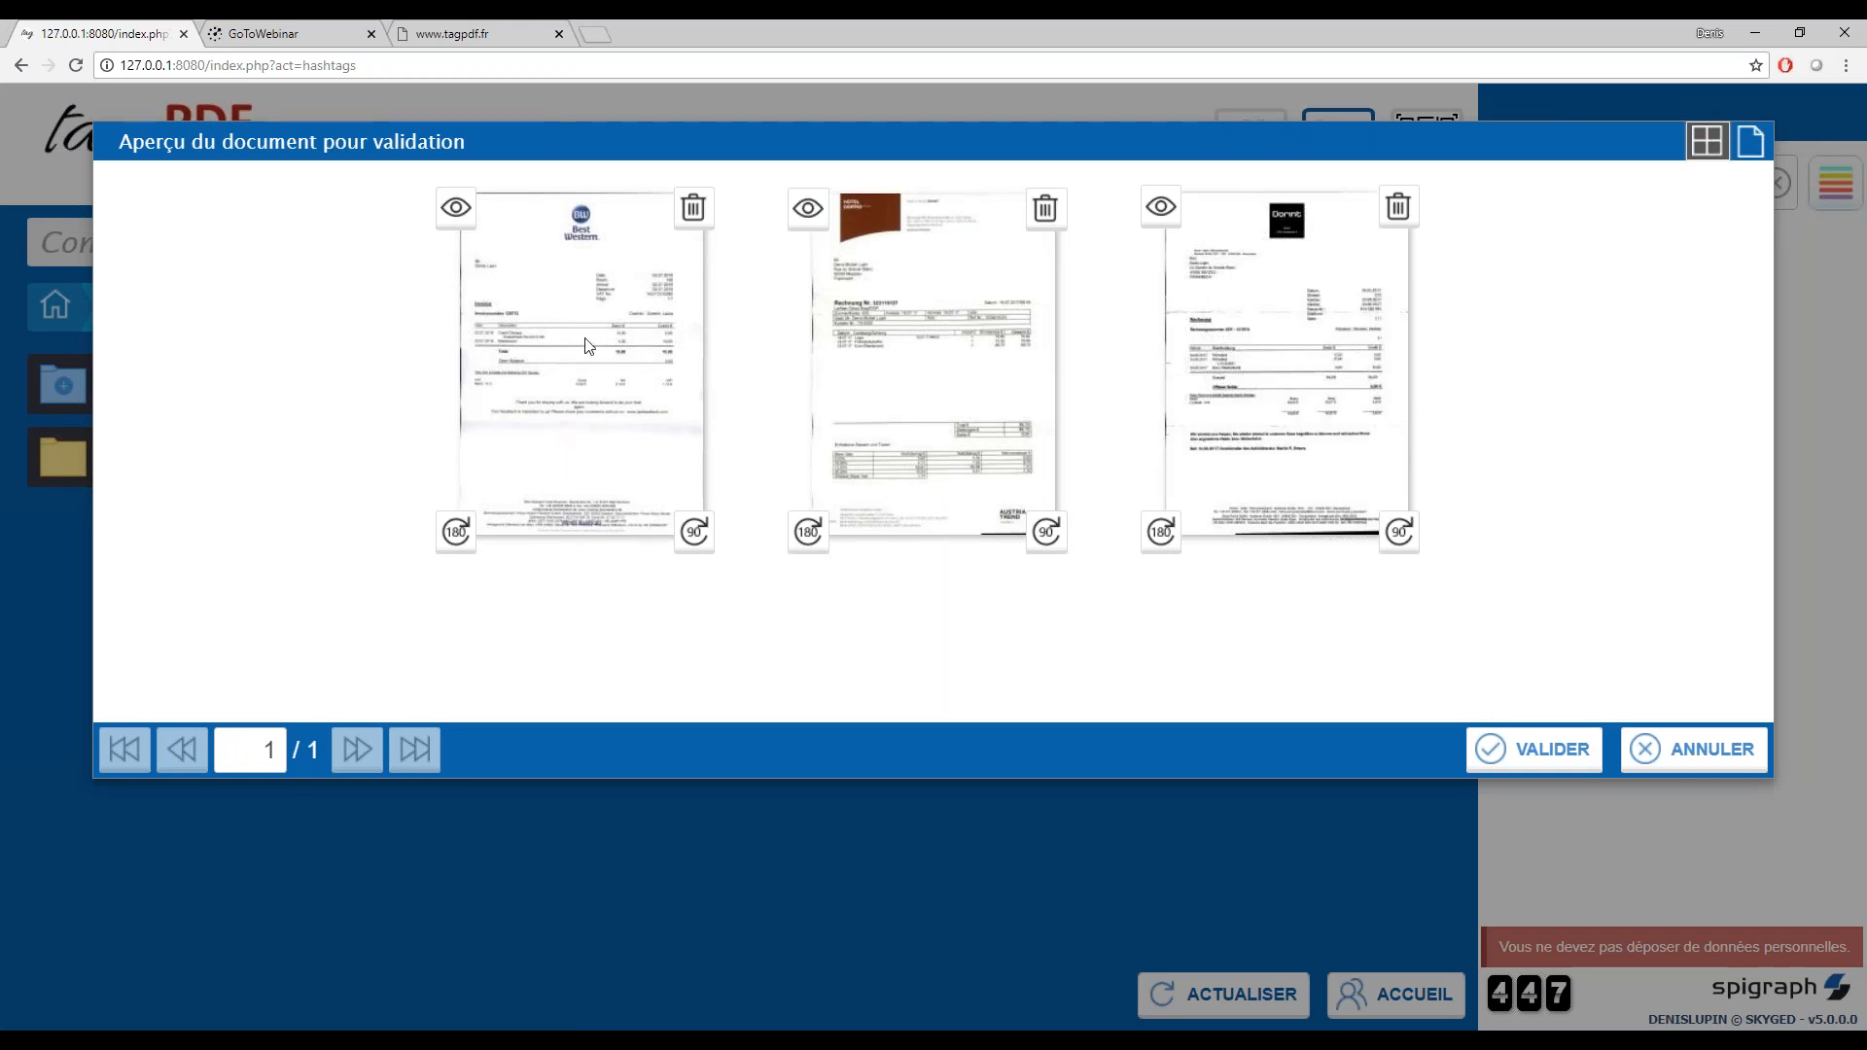
Check the scanned Best Western invoice at full size, return to the thumbnails and validate the scanned pages
{"action": "left_click", "coordinate": [456, 220]}
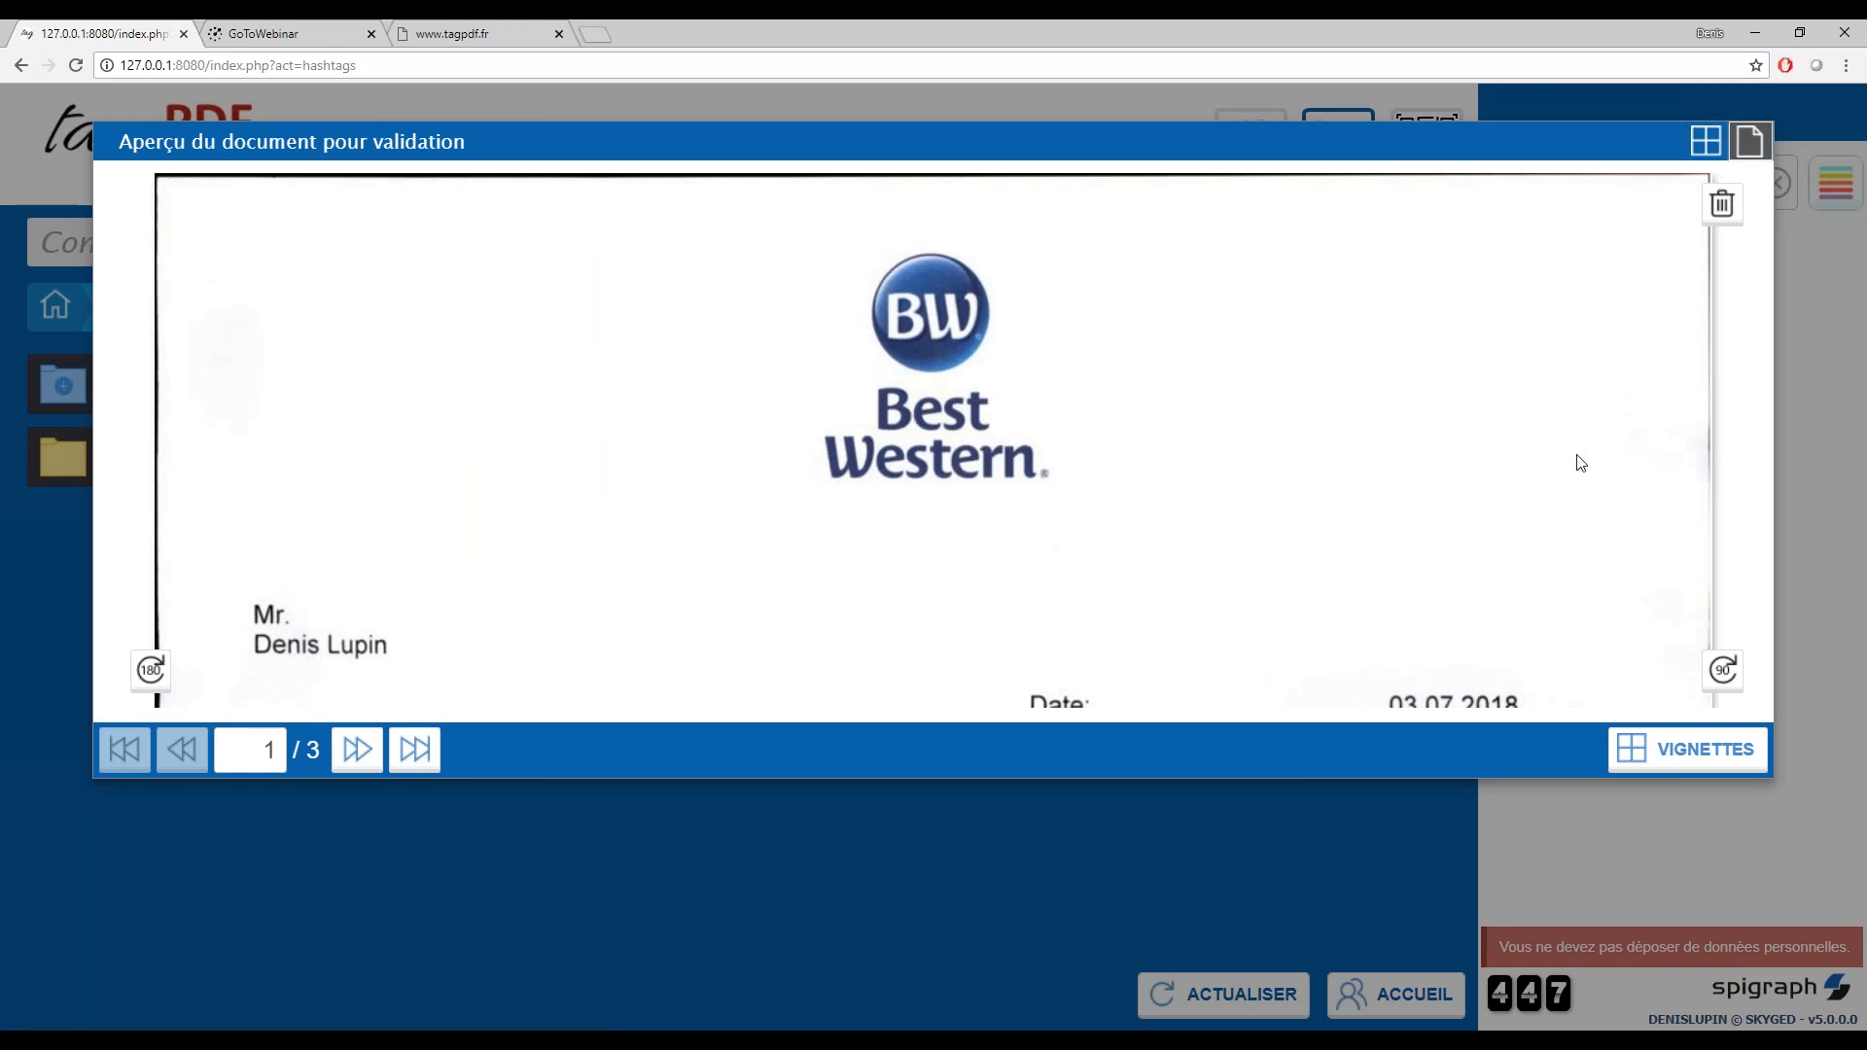
{"action": "scroll", "coordinate": [1534, 471], "scroll_direction": "down", "scroll_amount": 10}
{"action": "scroll", "coordinate": [1525, 470], "scroll_direction": "up", "scroll_amount": 8}
{"action": "scroll", "coordinate": [1508, 505], "scroll_direction": "down", "scroll_amount": 8}
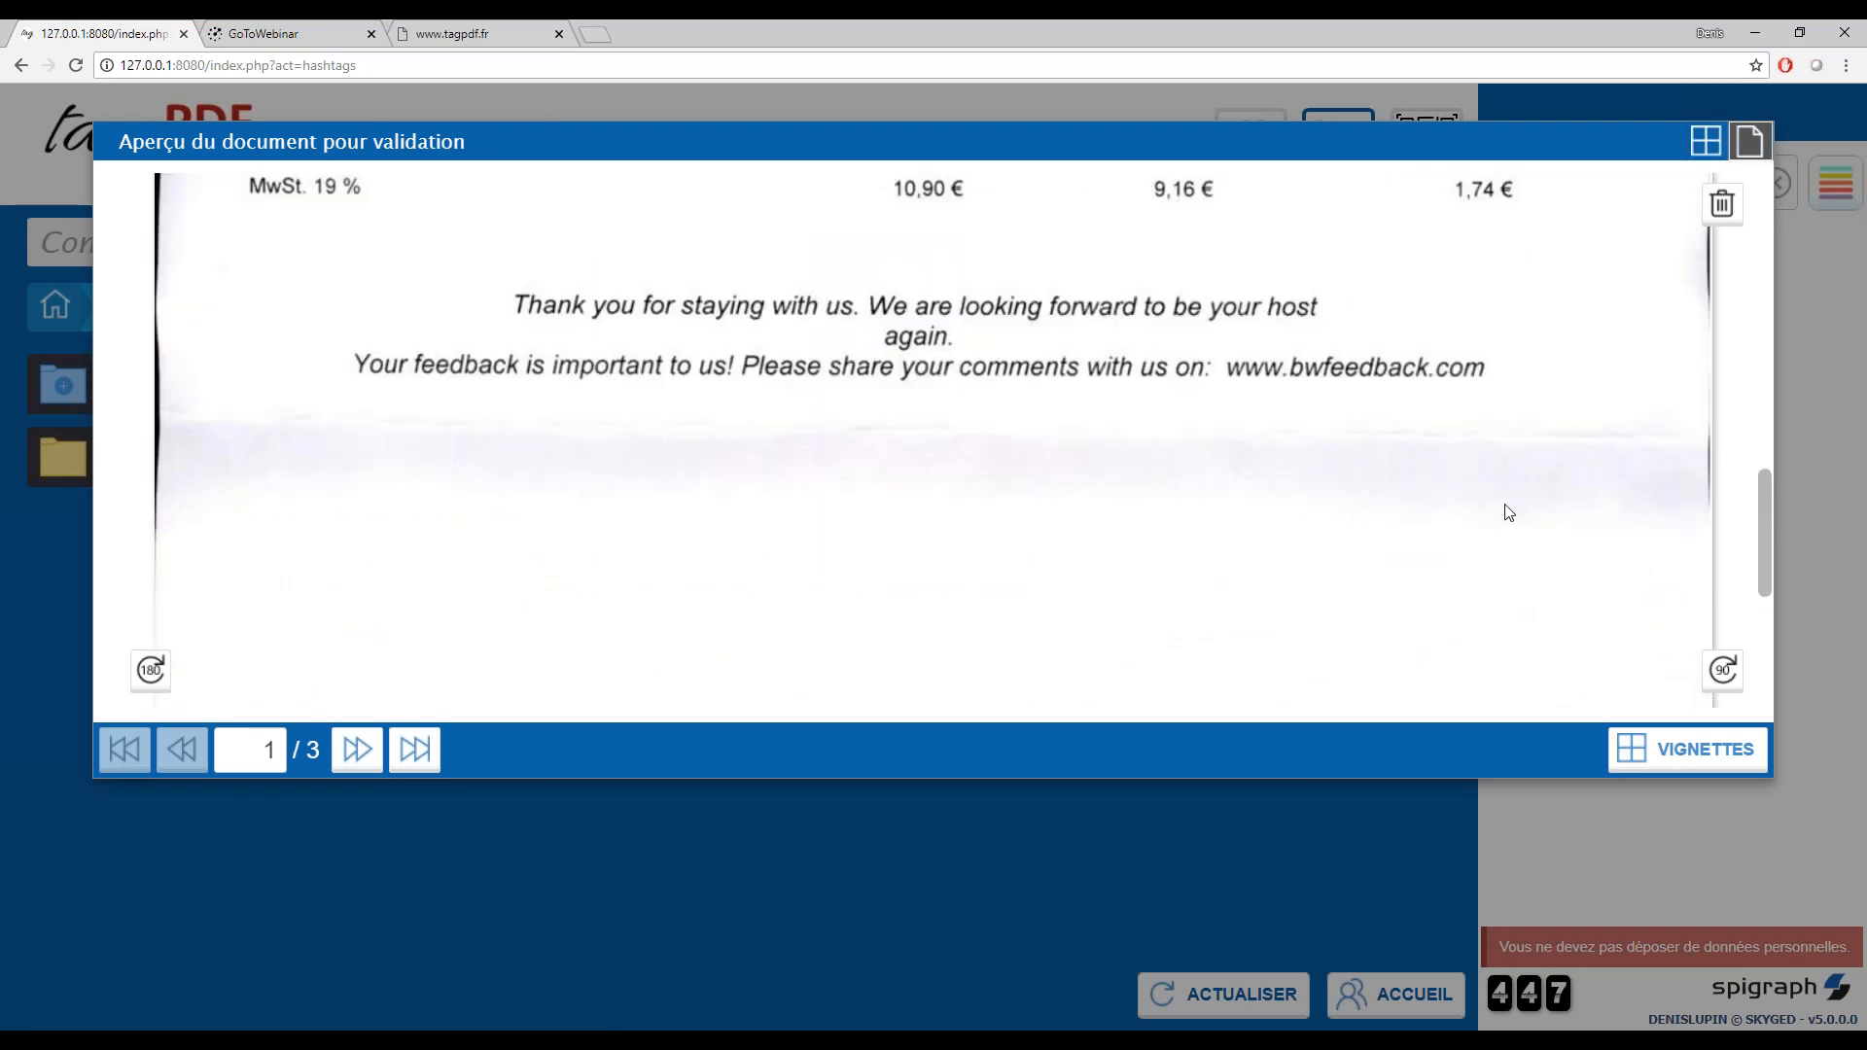
{"action": "left_click", "coordinate": [1637, 752]}
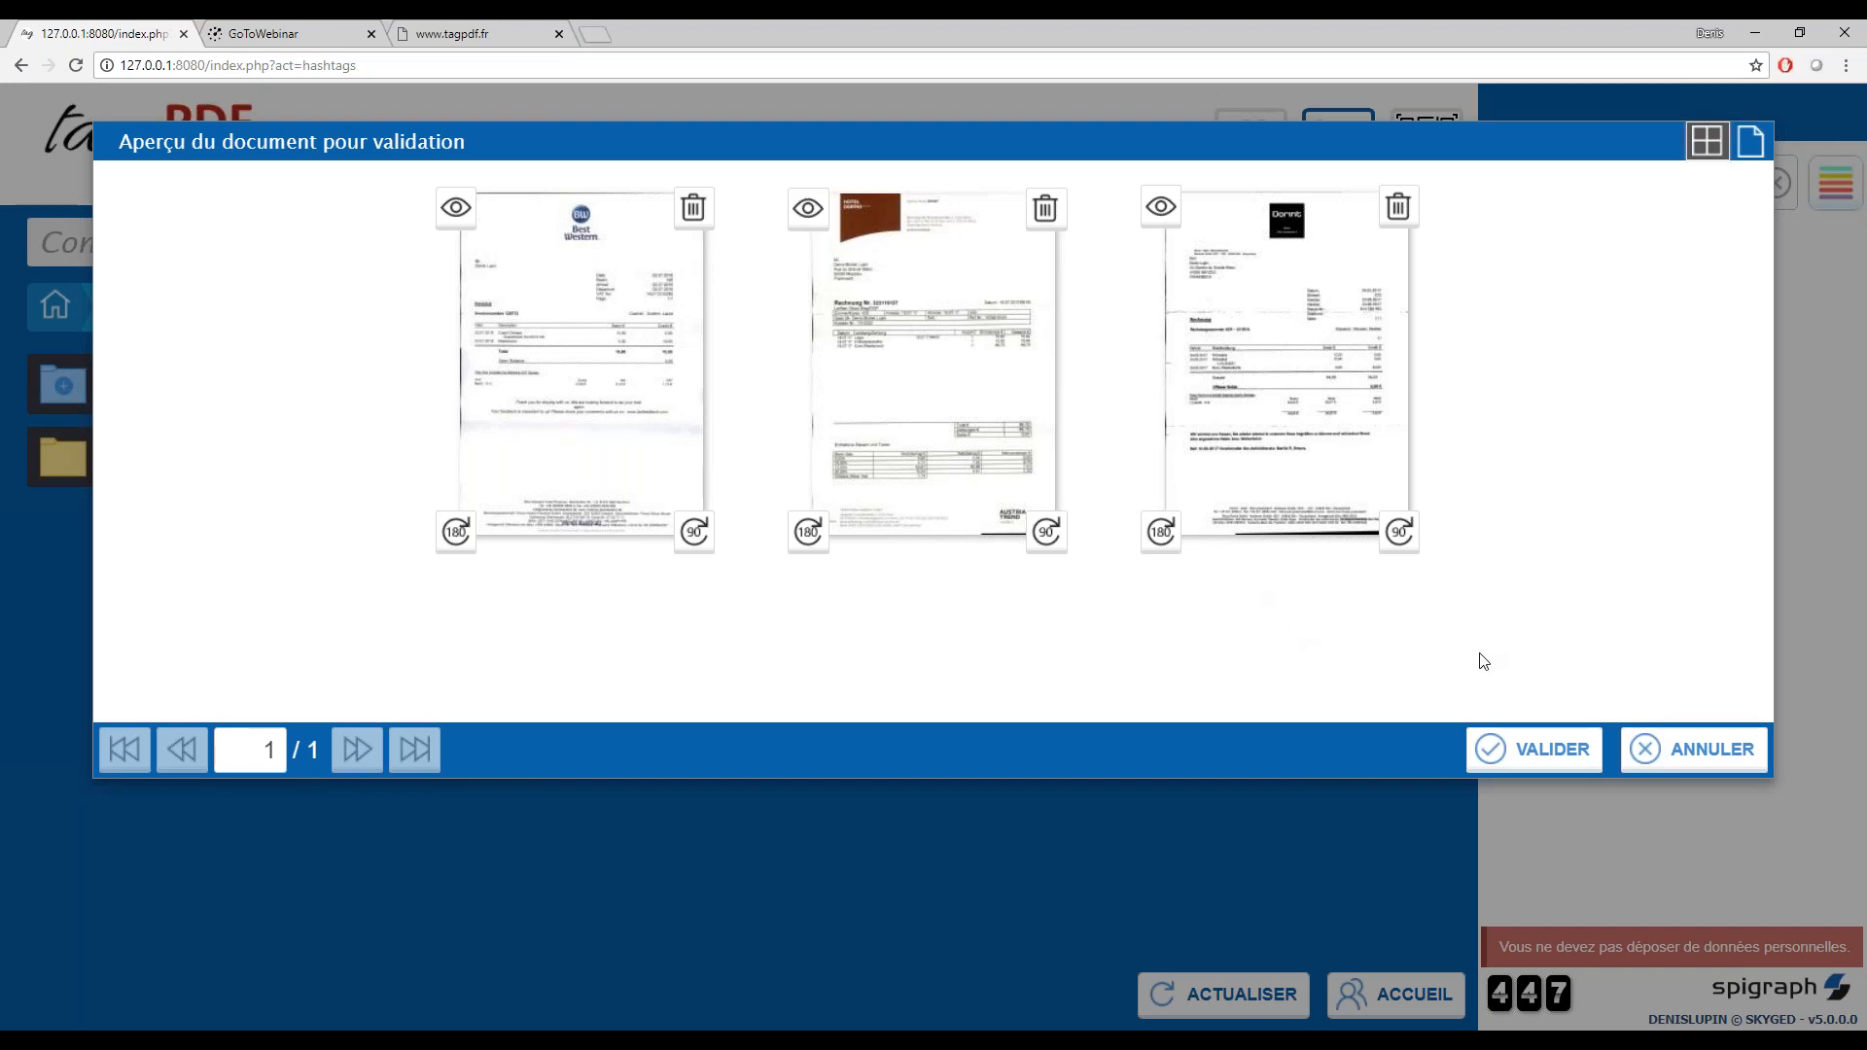
{"action": "left_click", "coordinate": [1543, 753]}
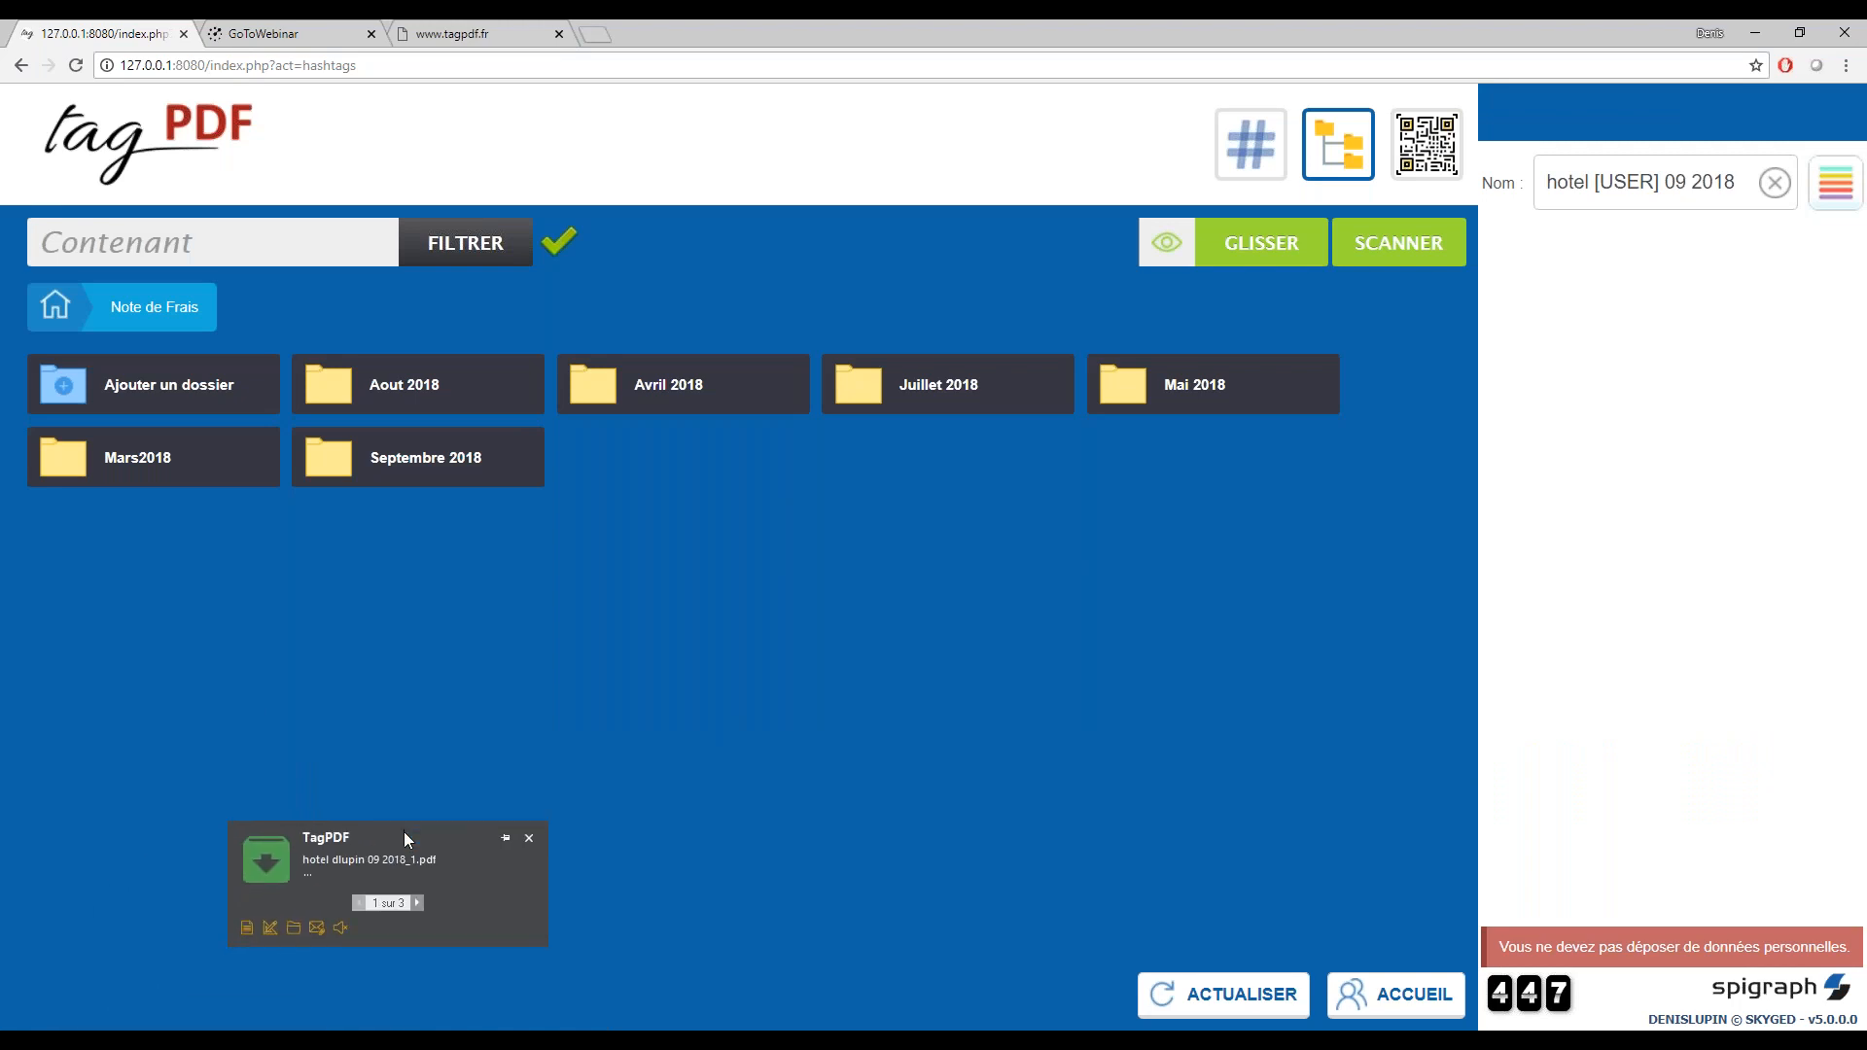
Move the scan notification towards the middle of the page and open the folder containing the generated hotel PDF
{"action": "left_click_drag", "start_coordinate": [506, 819], "coordinate": [844, 738]}
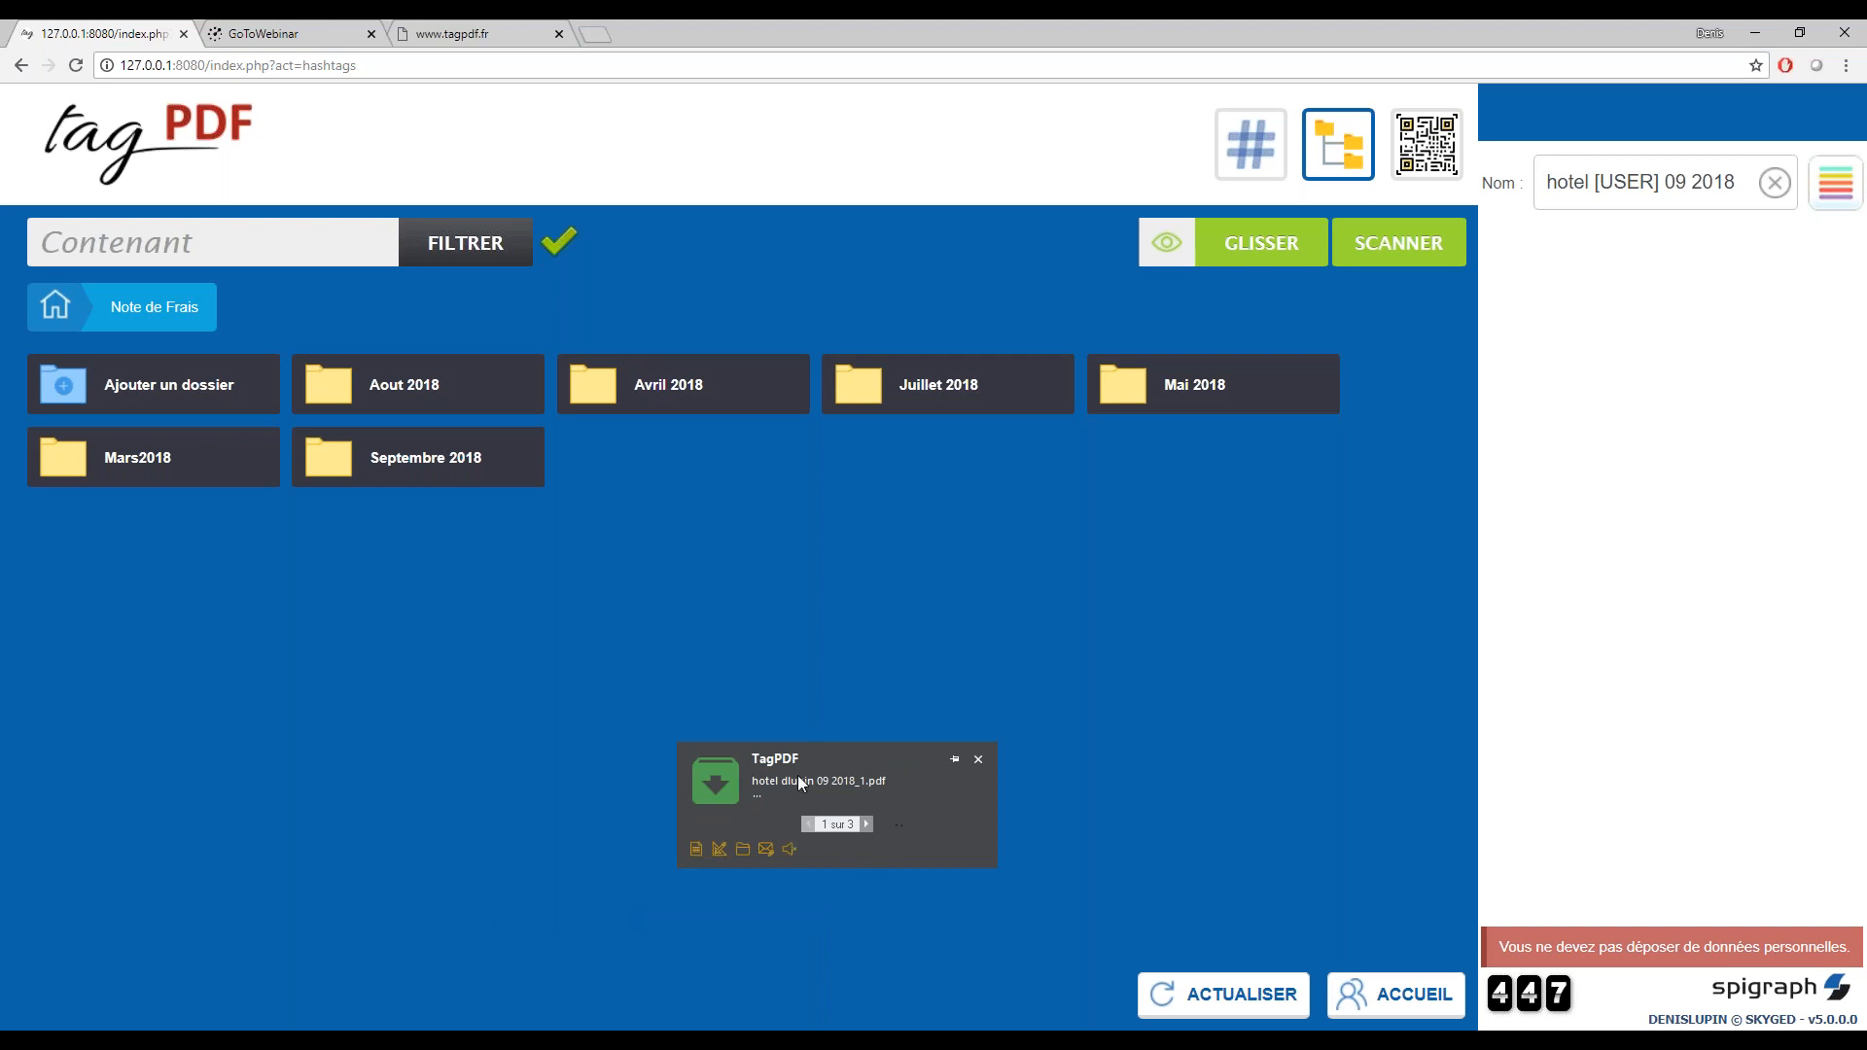
{"action": "left_click_drag", "start_coordinate": [822, 749], "coordinate": [896, 718]}
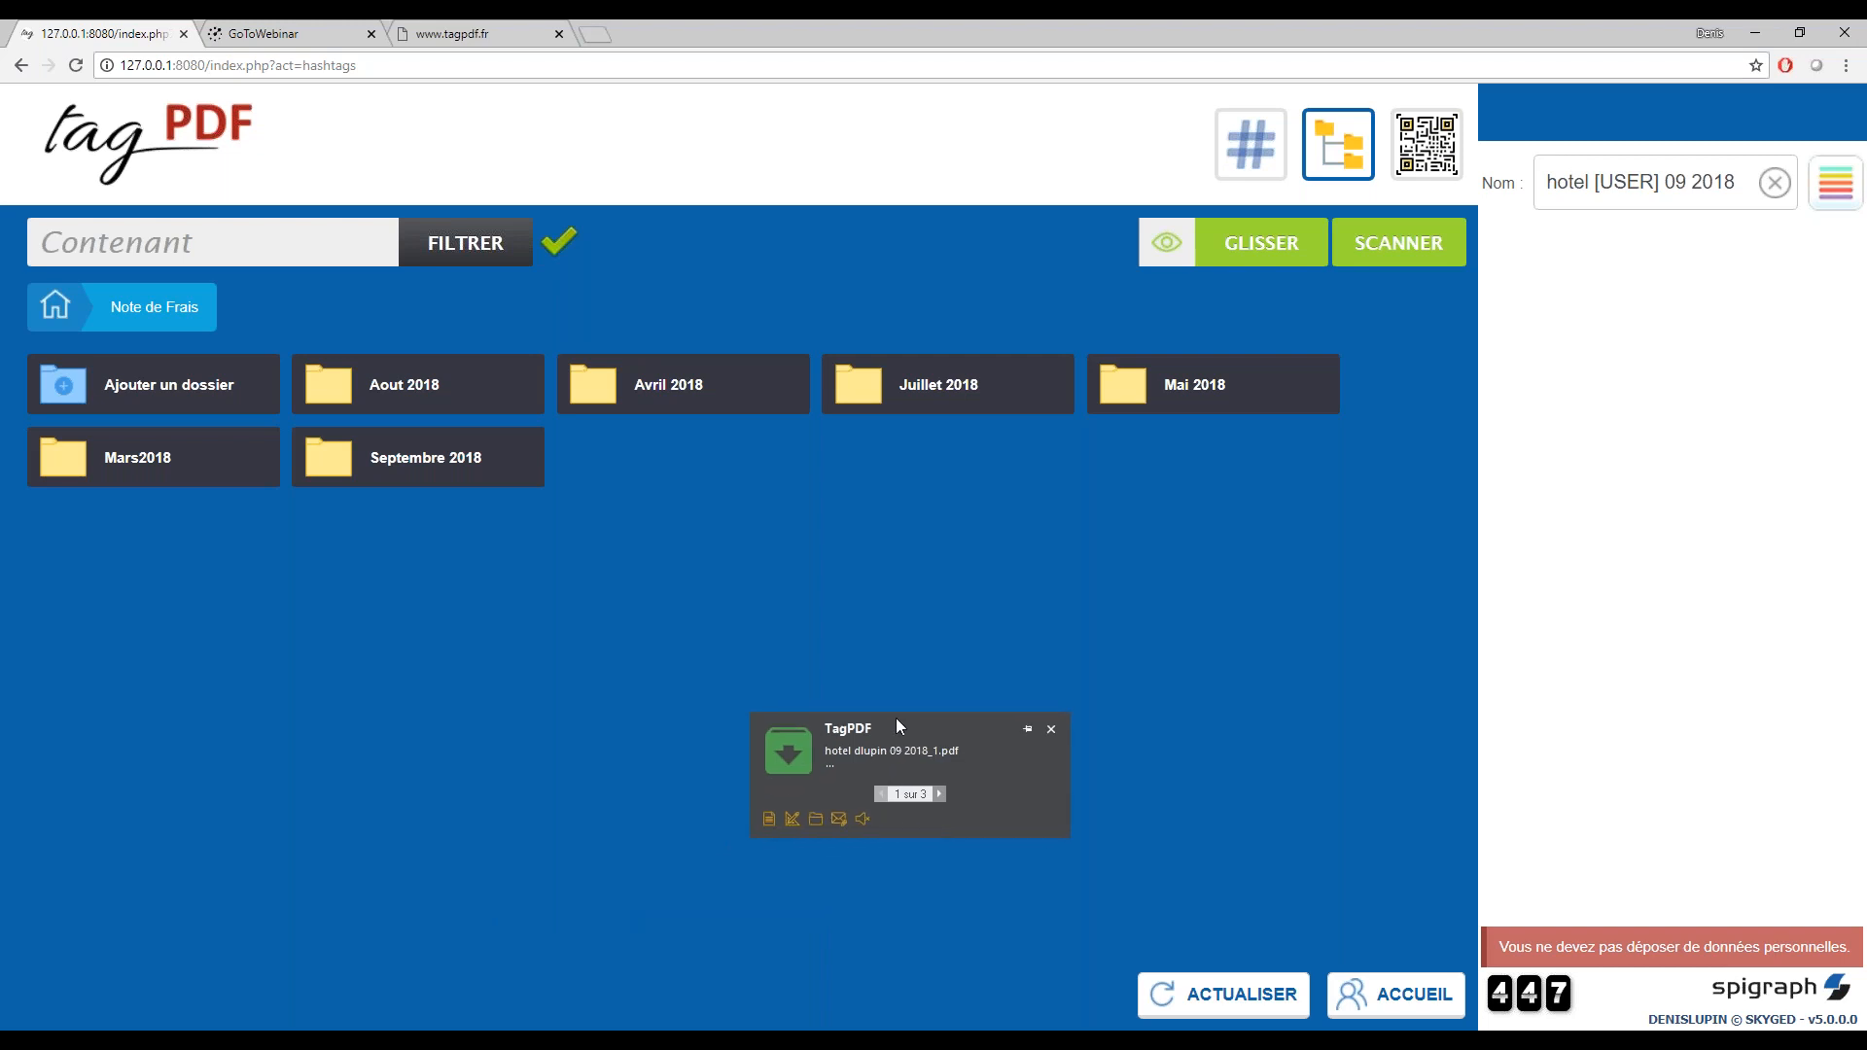
{"action": "left_click", "coordinate": [814, 823]}
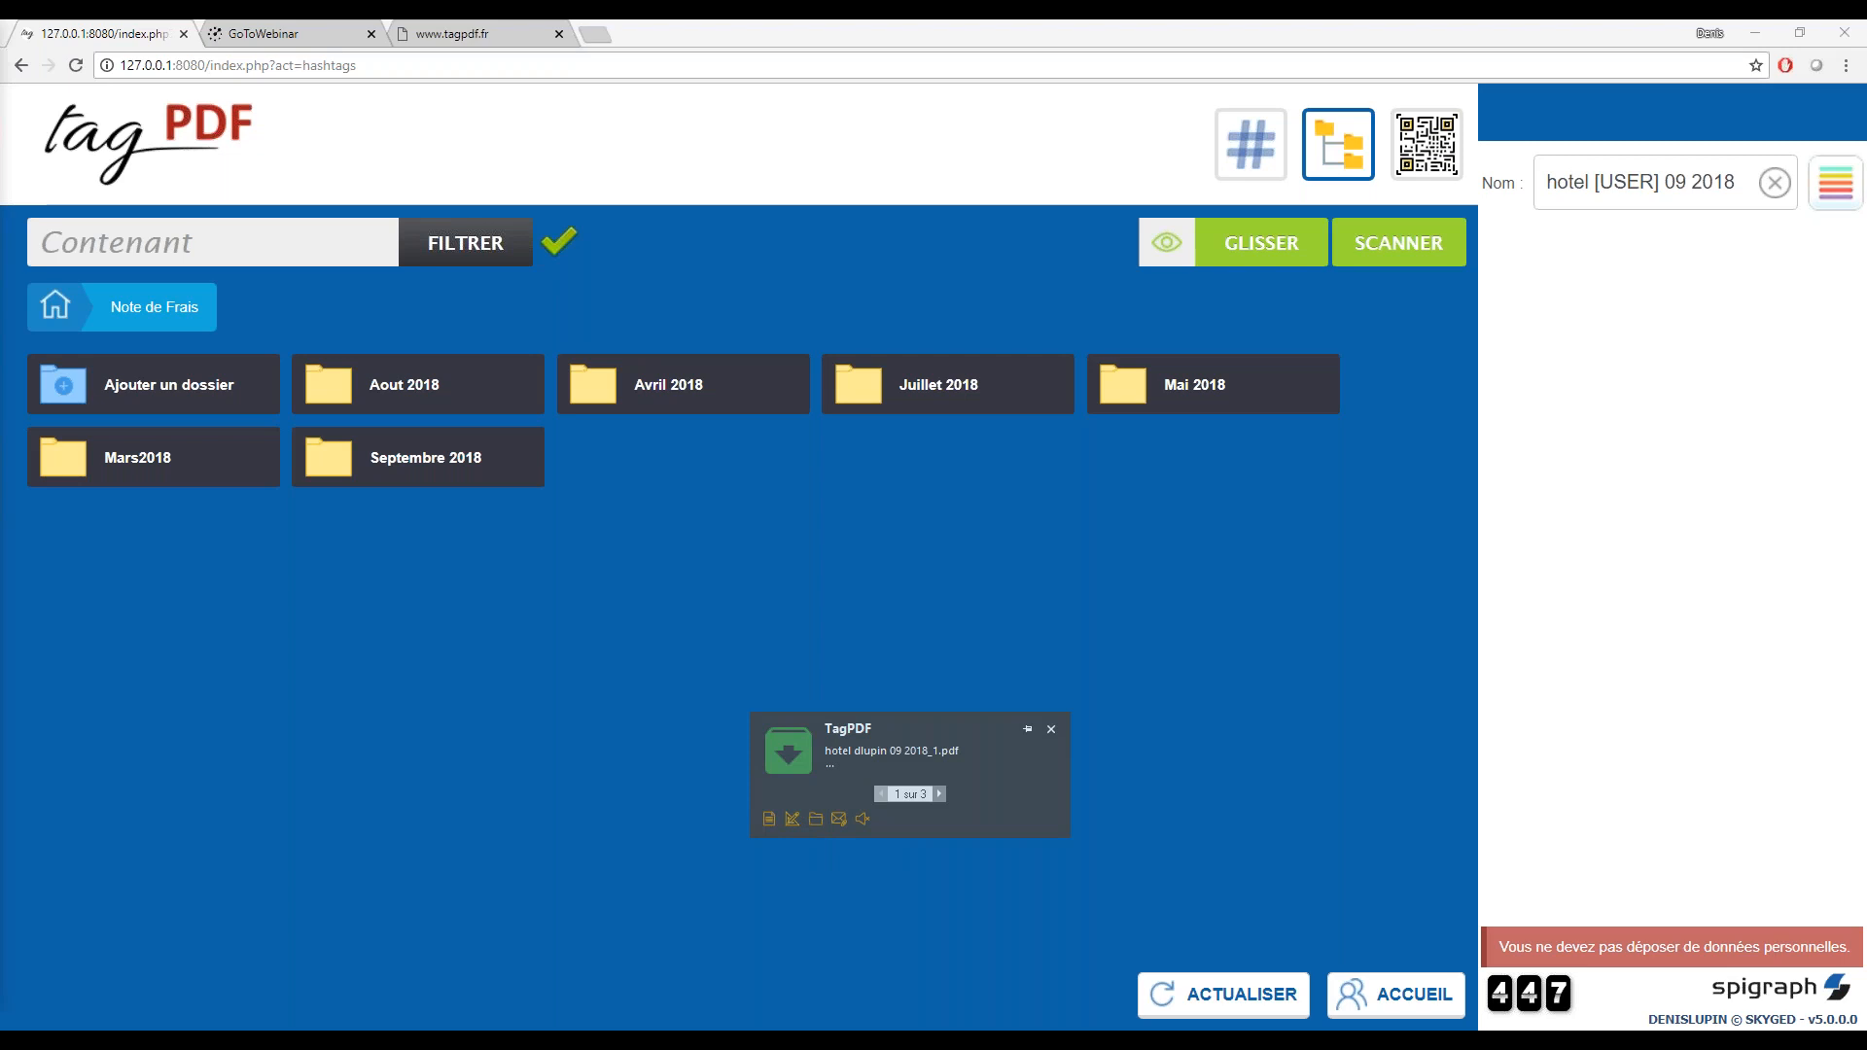
Review the first scanned hotel invoice in Acrobat Reader and in the TagPDF PDFEditor, closing both viewers
{"action": "left_click", "coordinate": [768, 819]}
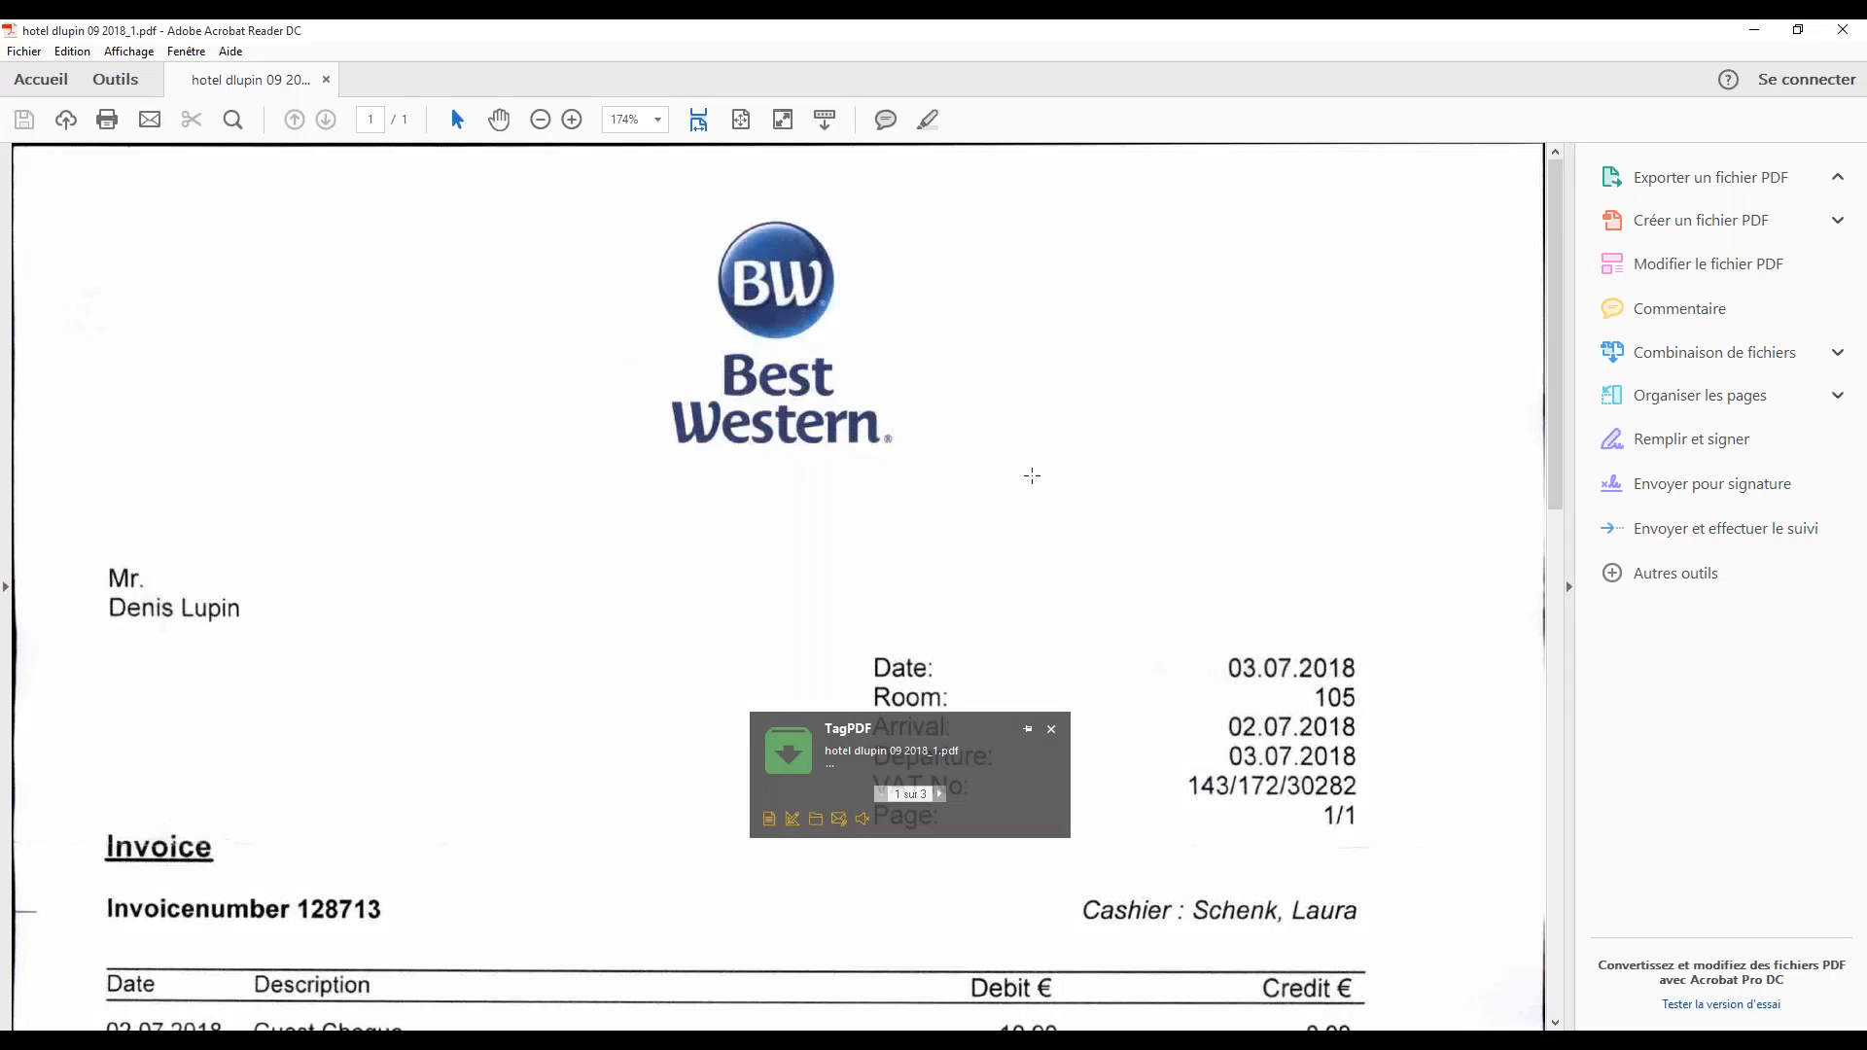
{"action": "scroll", "coordinate": [1032, 476], "scroll_direction": "down", "scroll_amount": 3}
{"action": "scroll", "coordinate": [1029, 475], "scroll_direction": "up", "scroll_amount": 3}
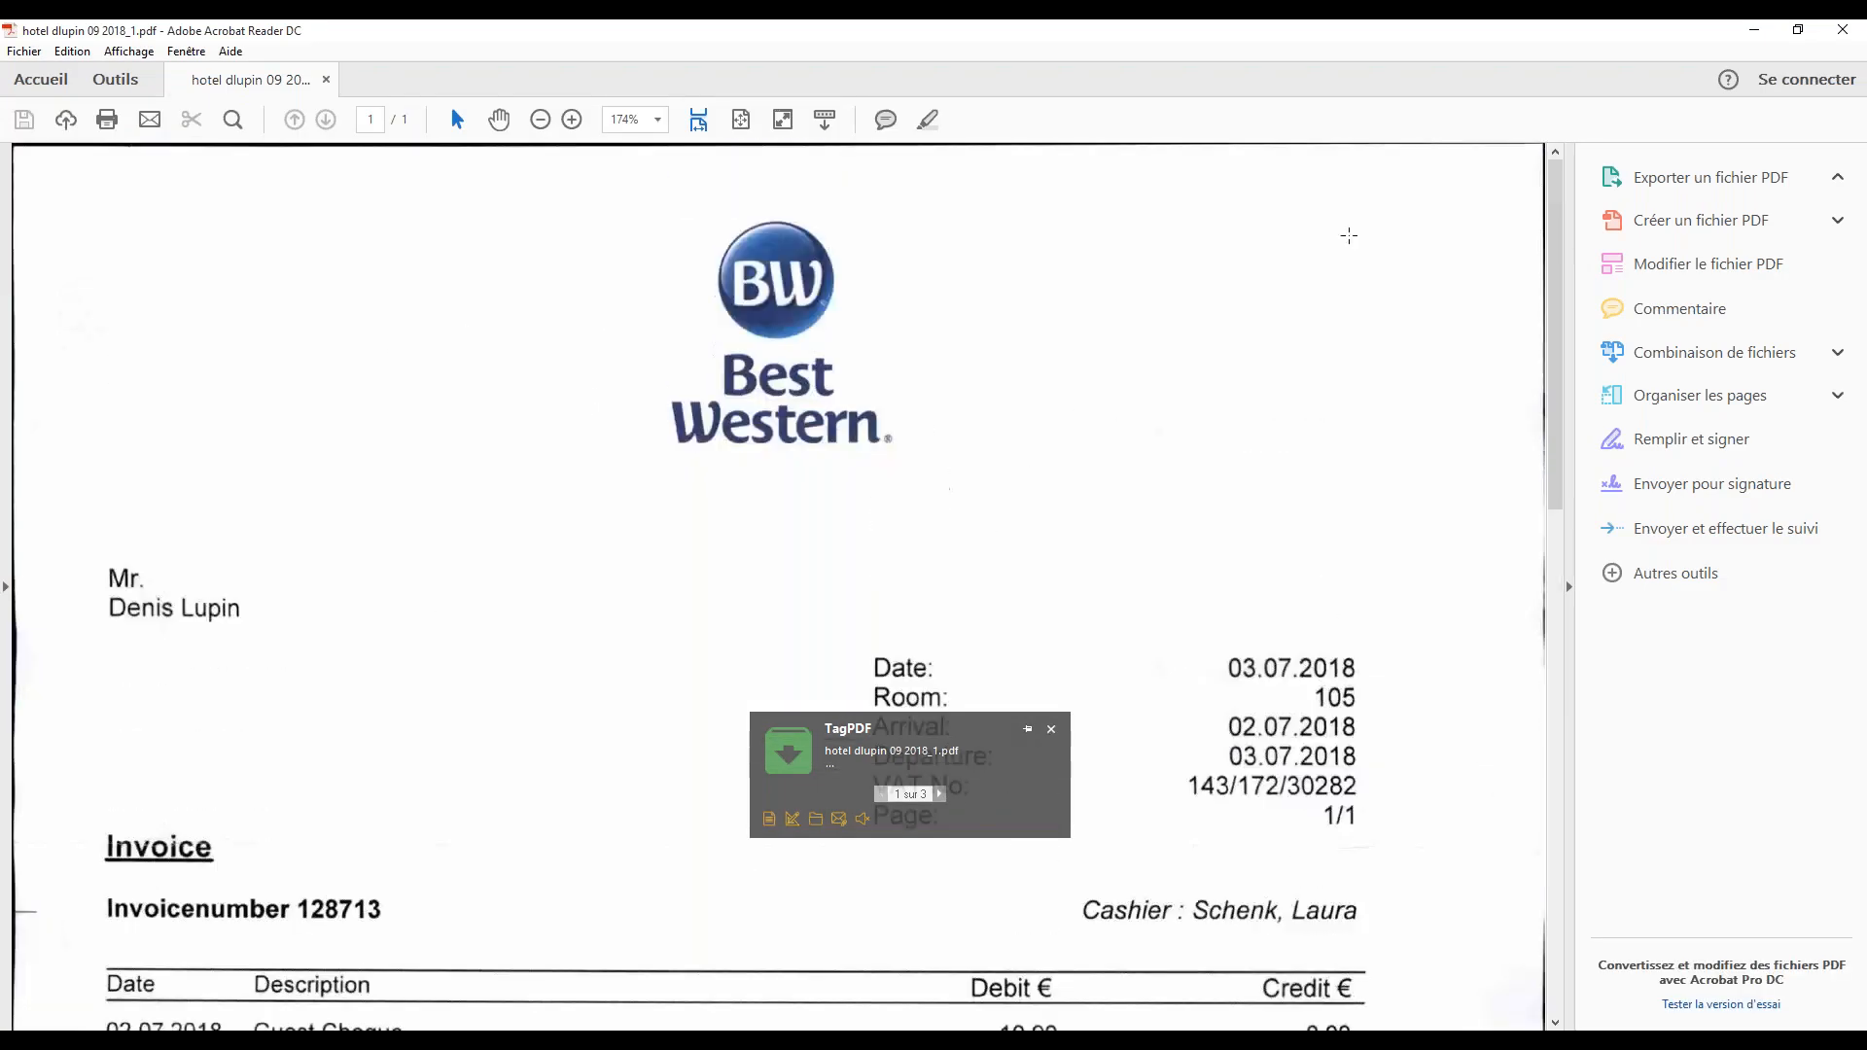
{"action": "left_click", "coordinate": [1853, 29]}
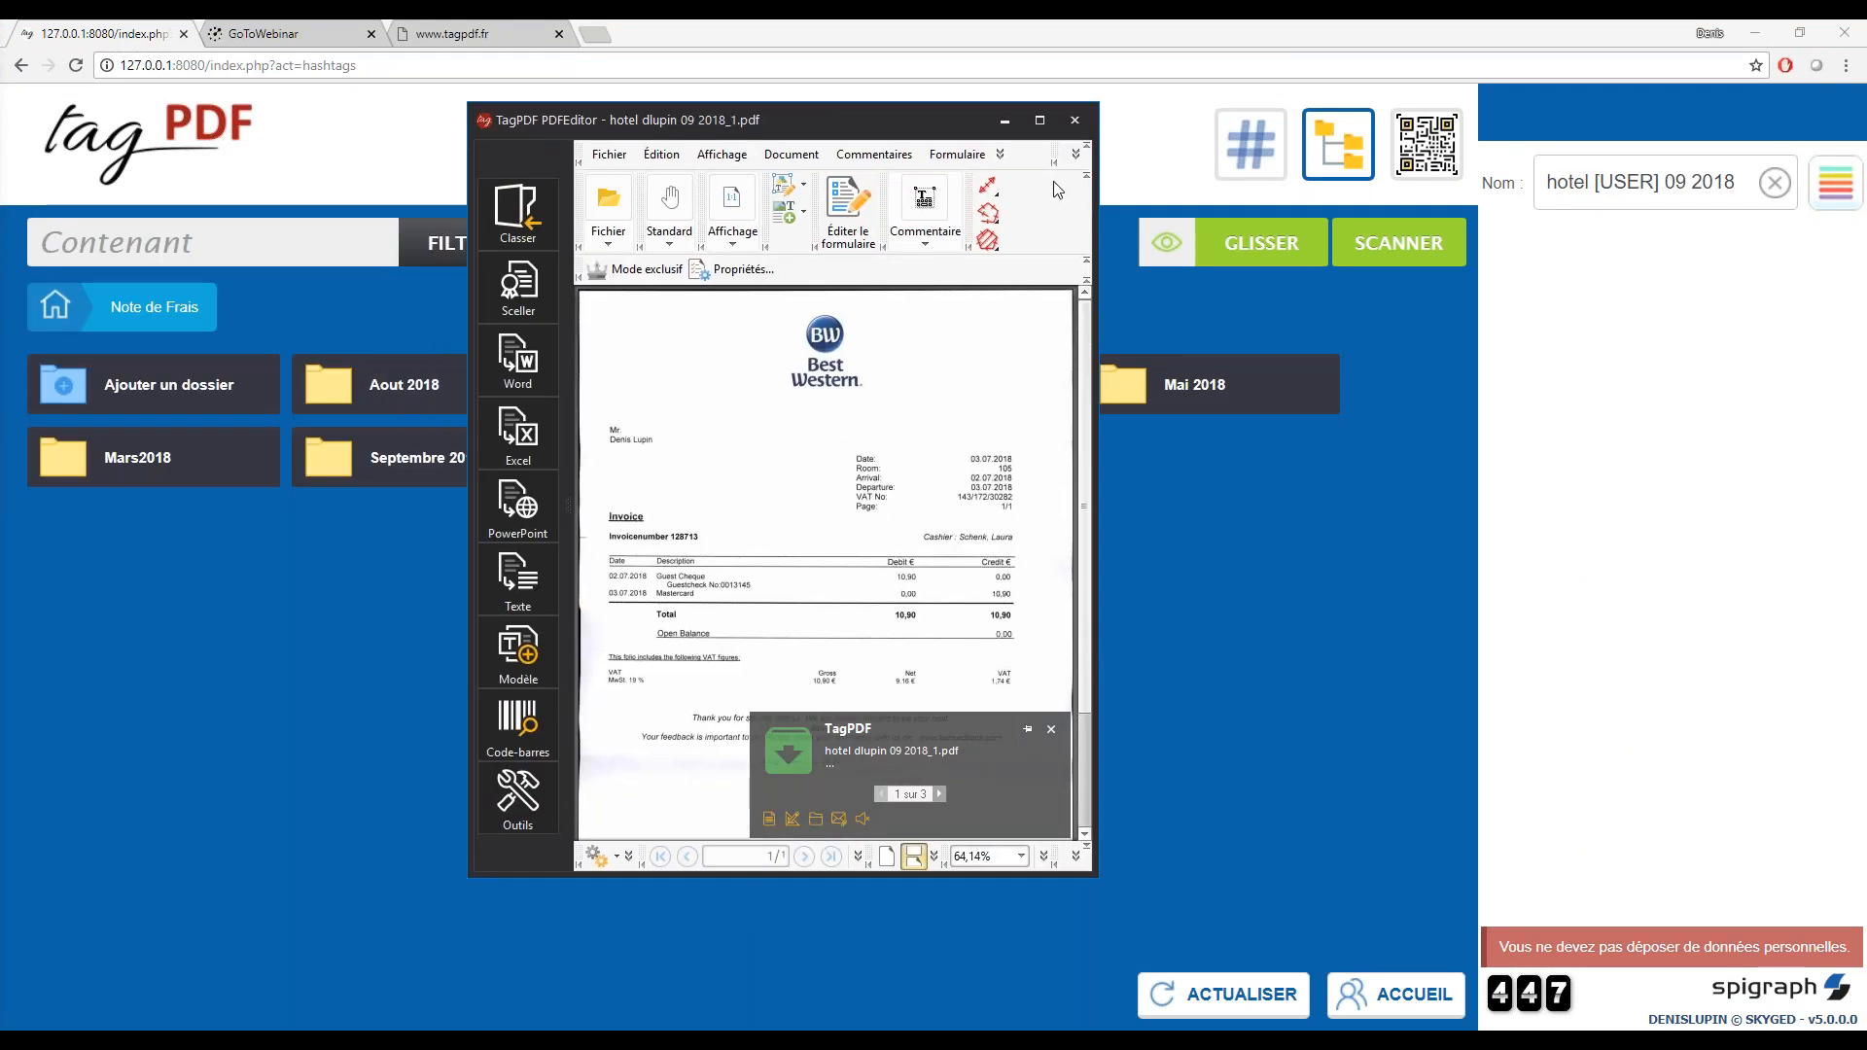
{"action": "left_click", "coordinate": [1074, 121]}
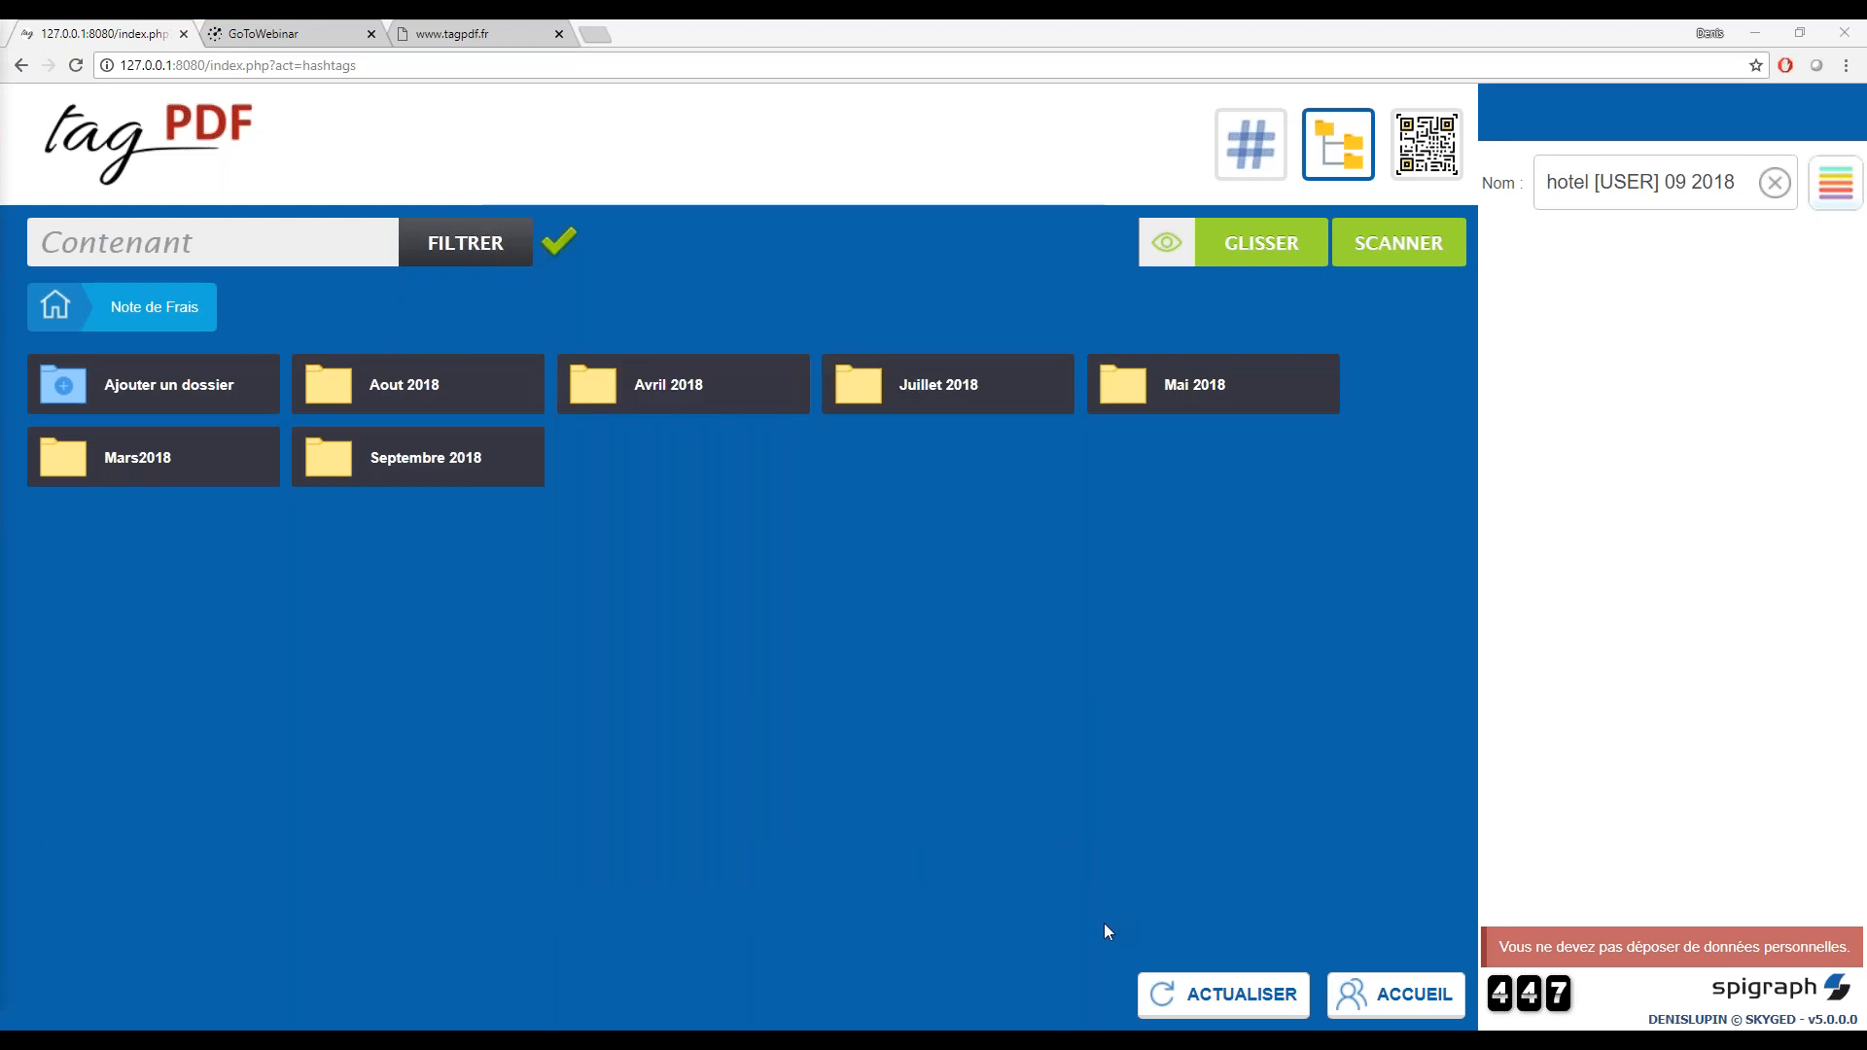
Scan a document in hashtag mode under the first starred hashtag, converted to PDF/A with OCR
{"action": "left_click", "coordinate": [1242, 155]}
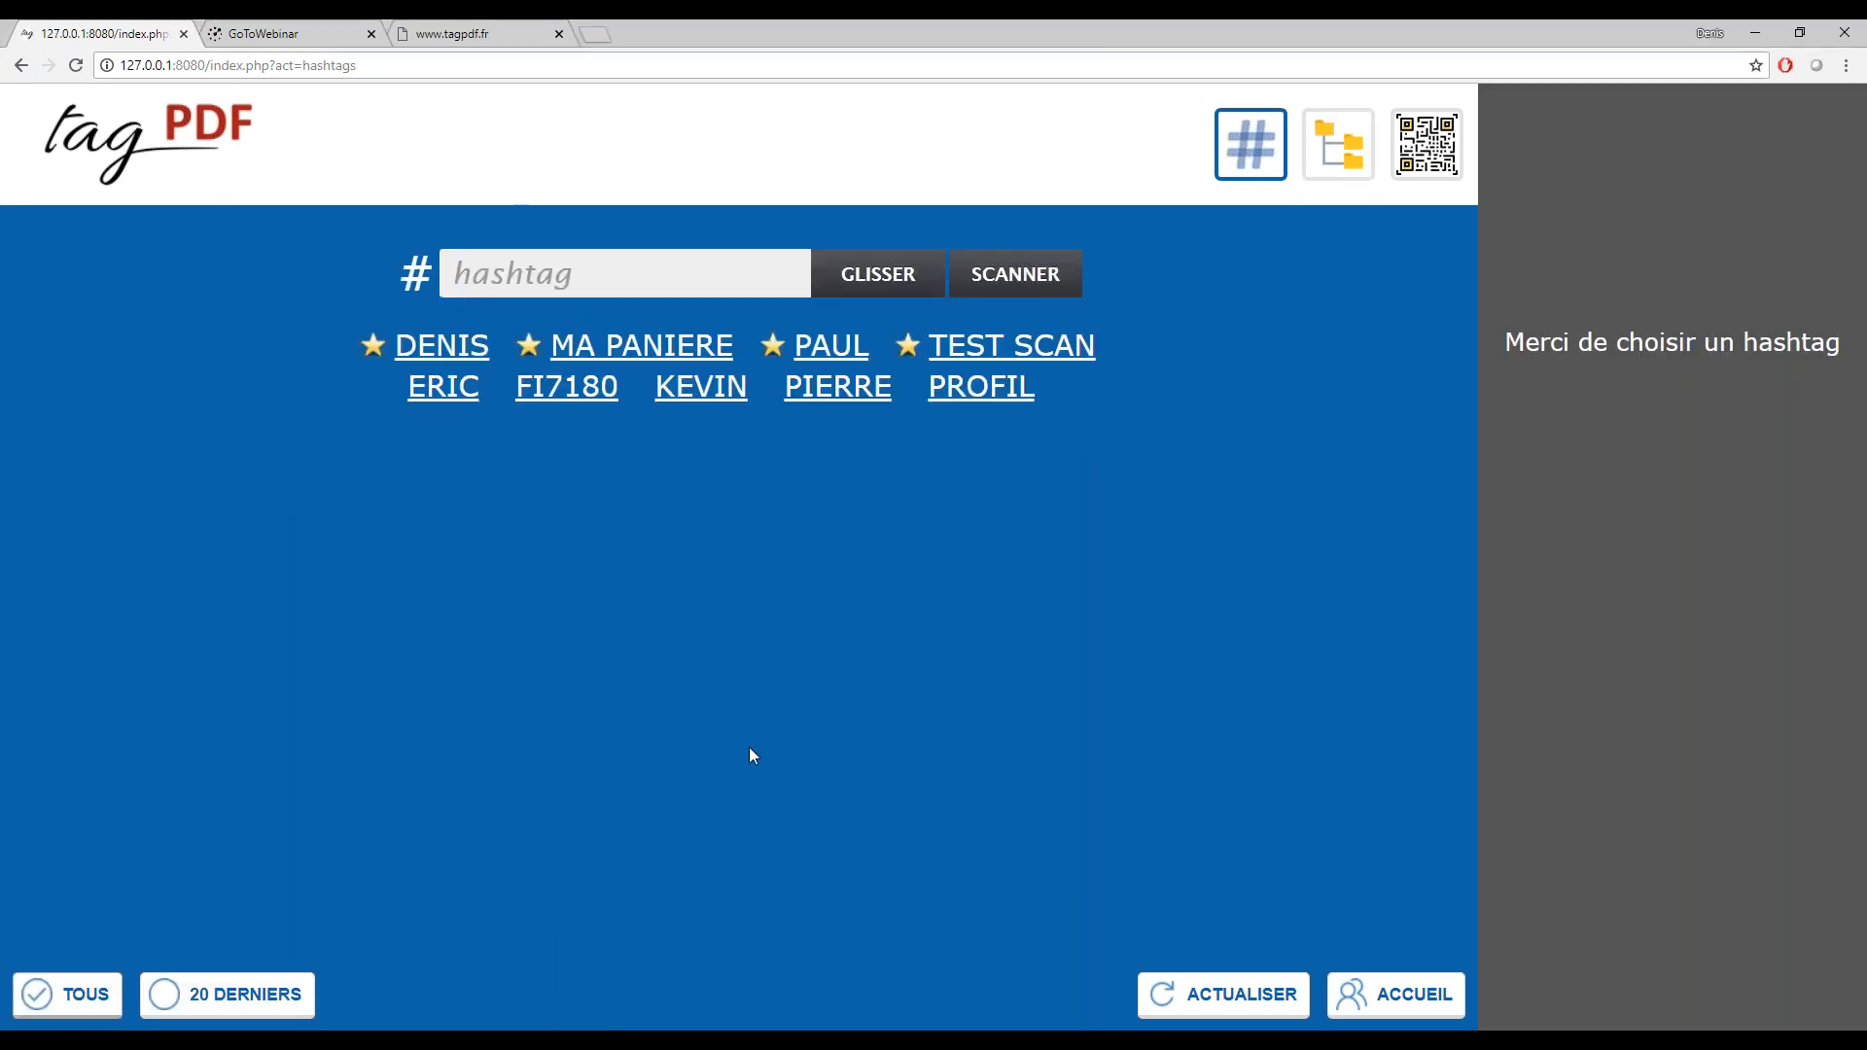
{"action": "left_click", "coordinate": [429, 360]}
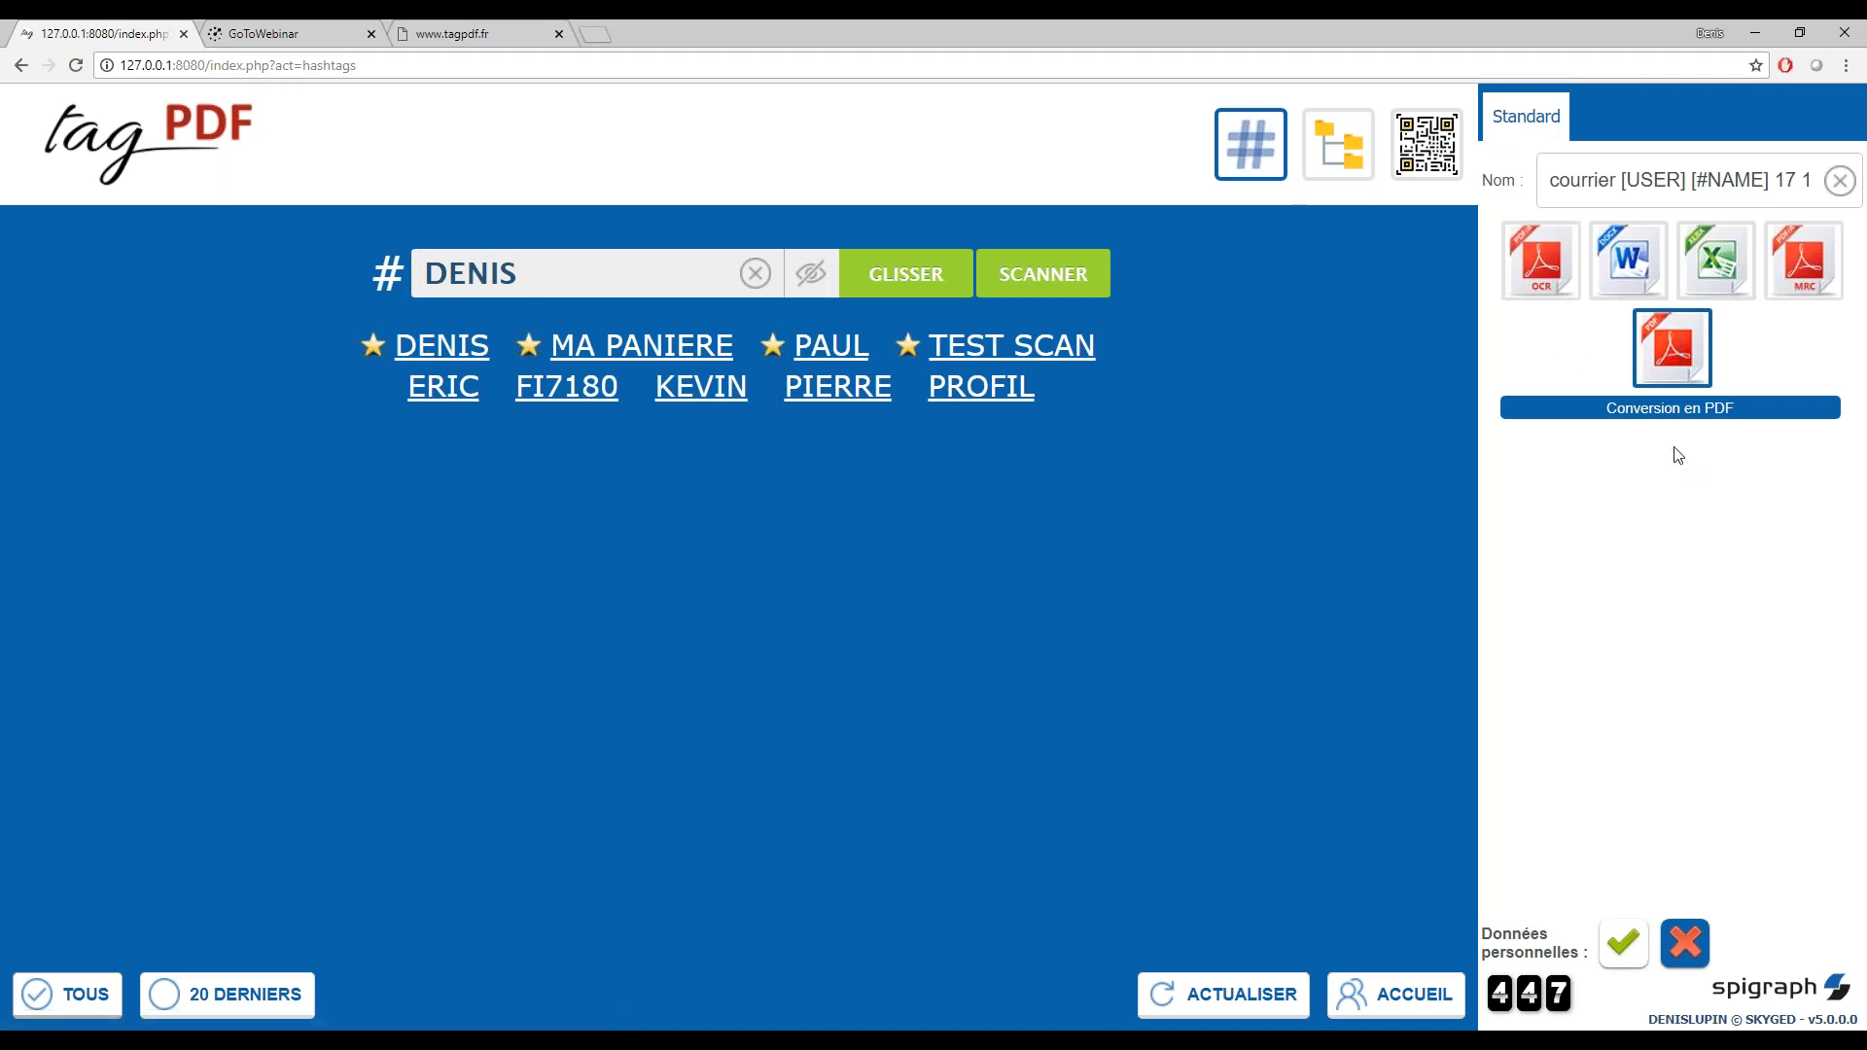
{"action": "left_click", "coordinate": [1532, 279]}
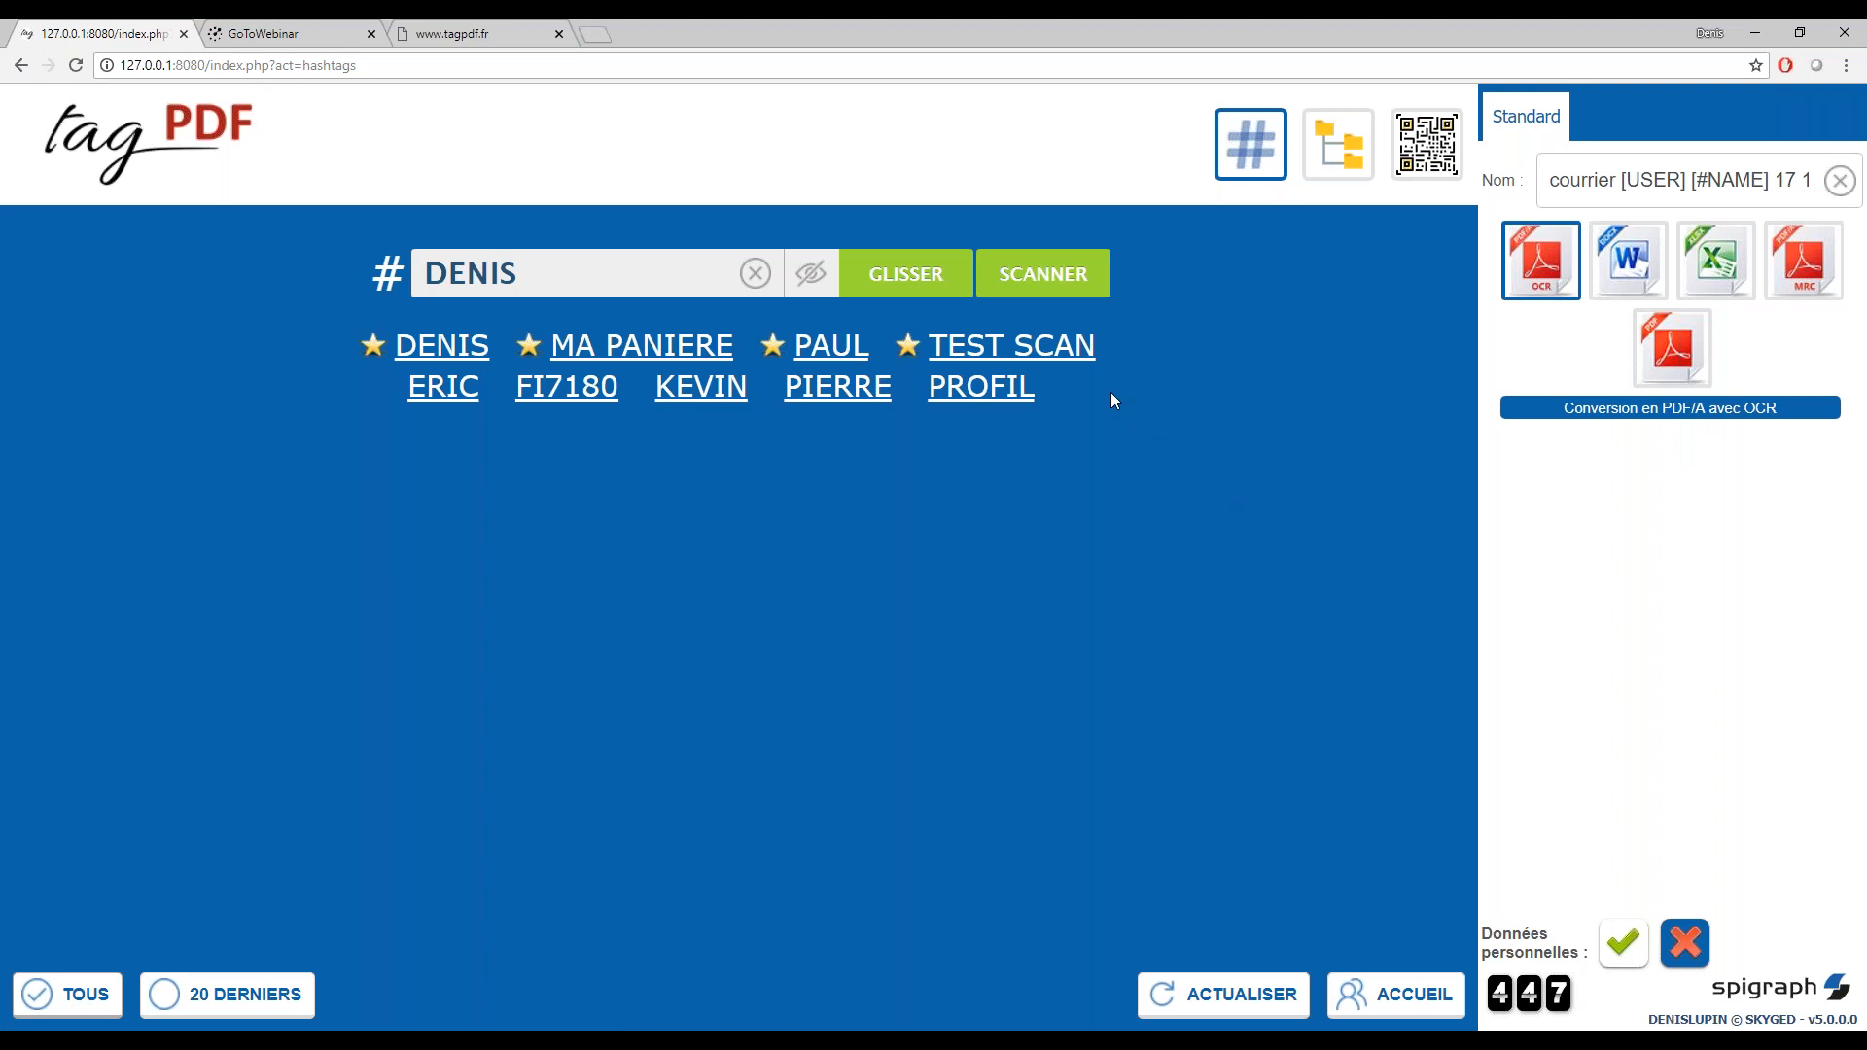
{"action": "left_click", "coordinate": [1035, 283]}
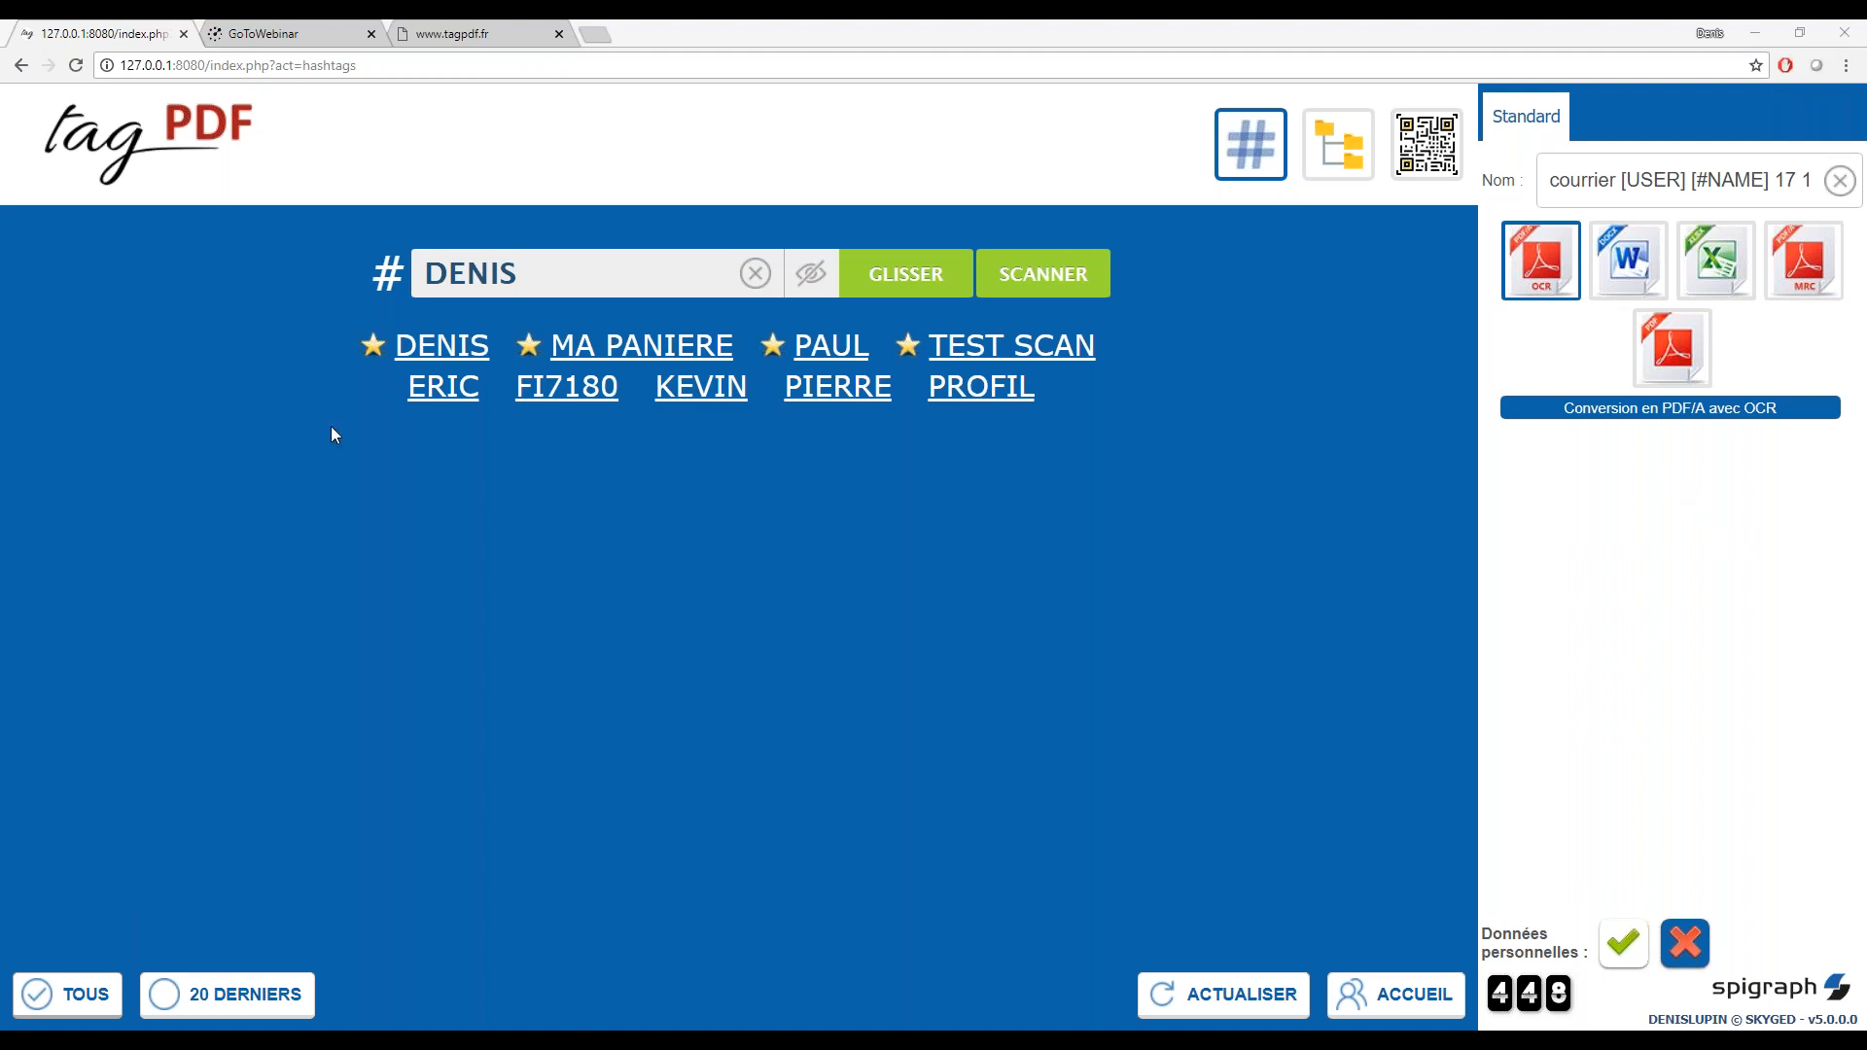
Open the scanned courrier PDF from its notification and test text selection on the Spigraph address block
{"action": "left_click_drag", "start_coordinate": [389, 801], "coordinate": [847, 737]}
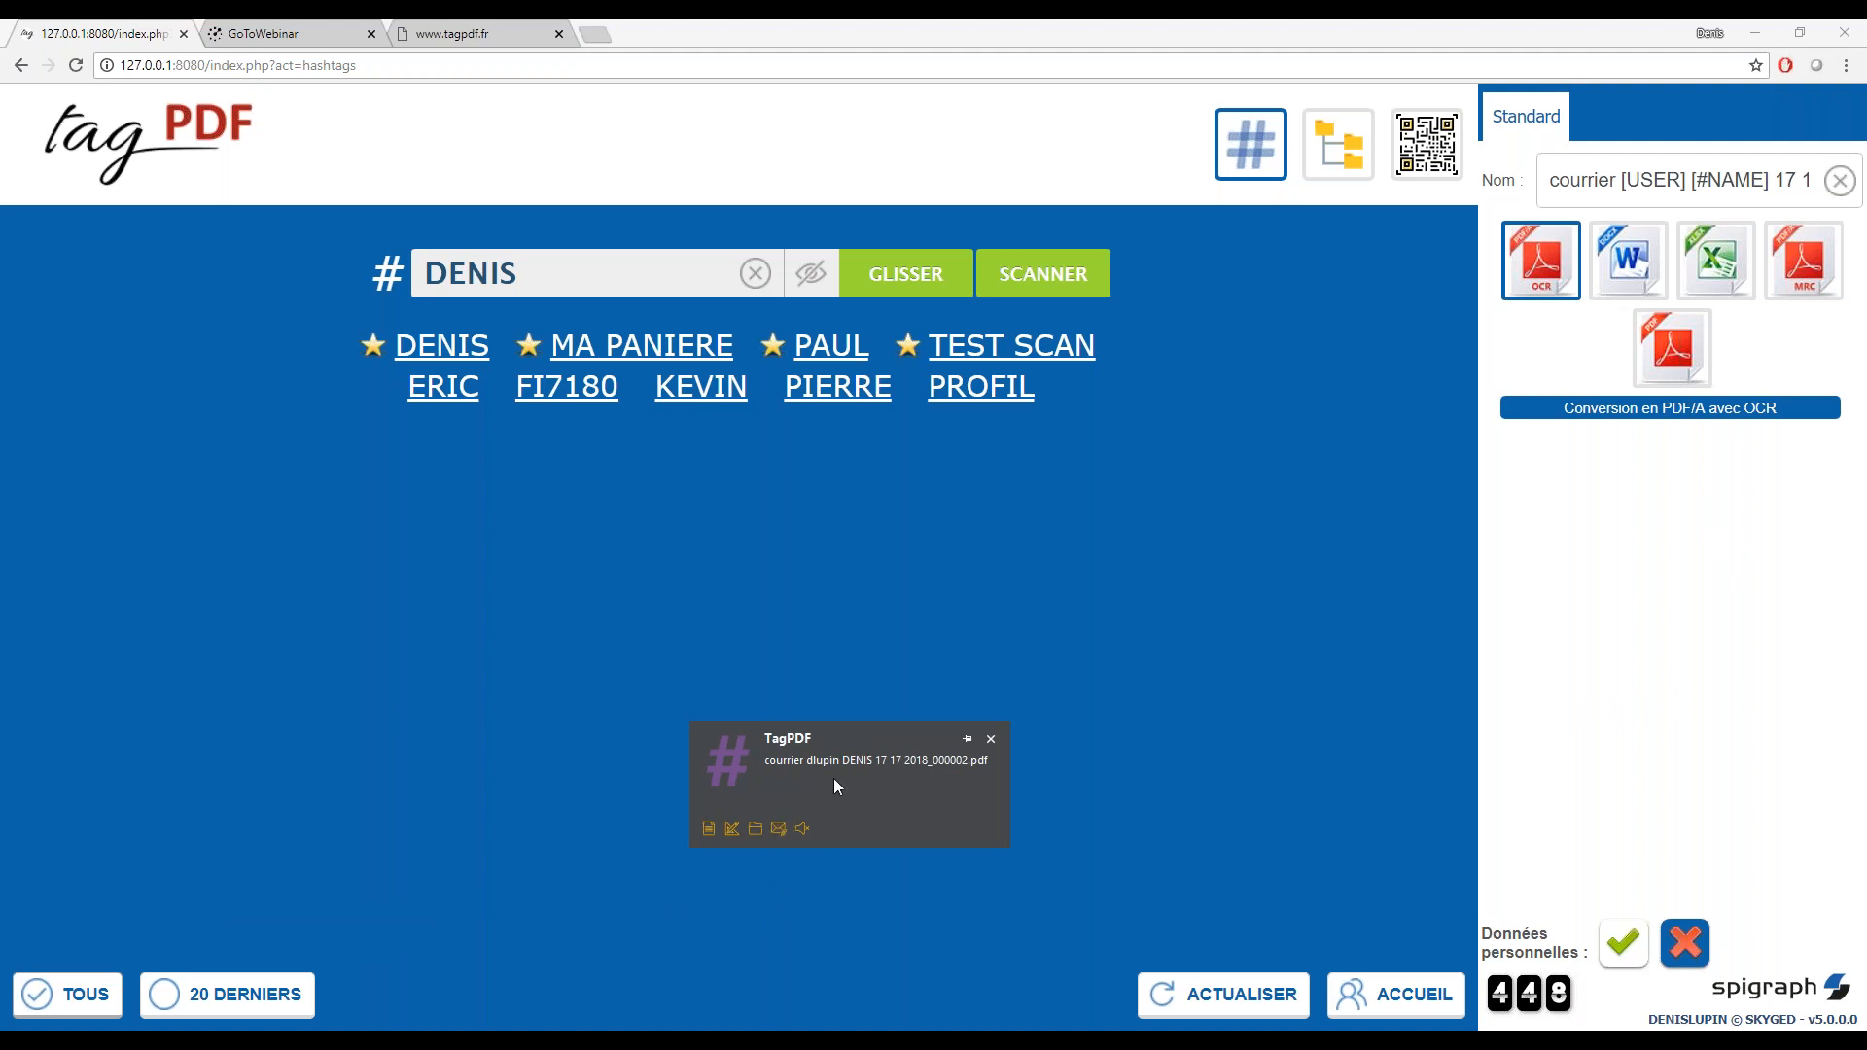
{"action": "left_click", "coordinate": [706, 829]}
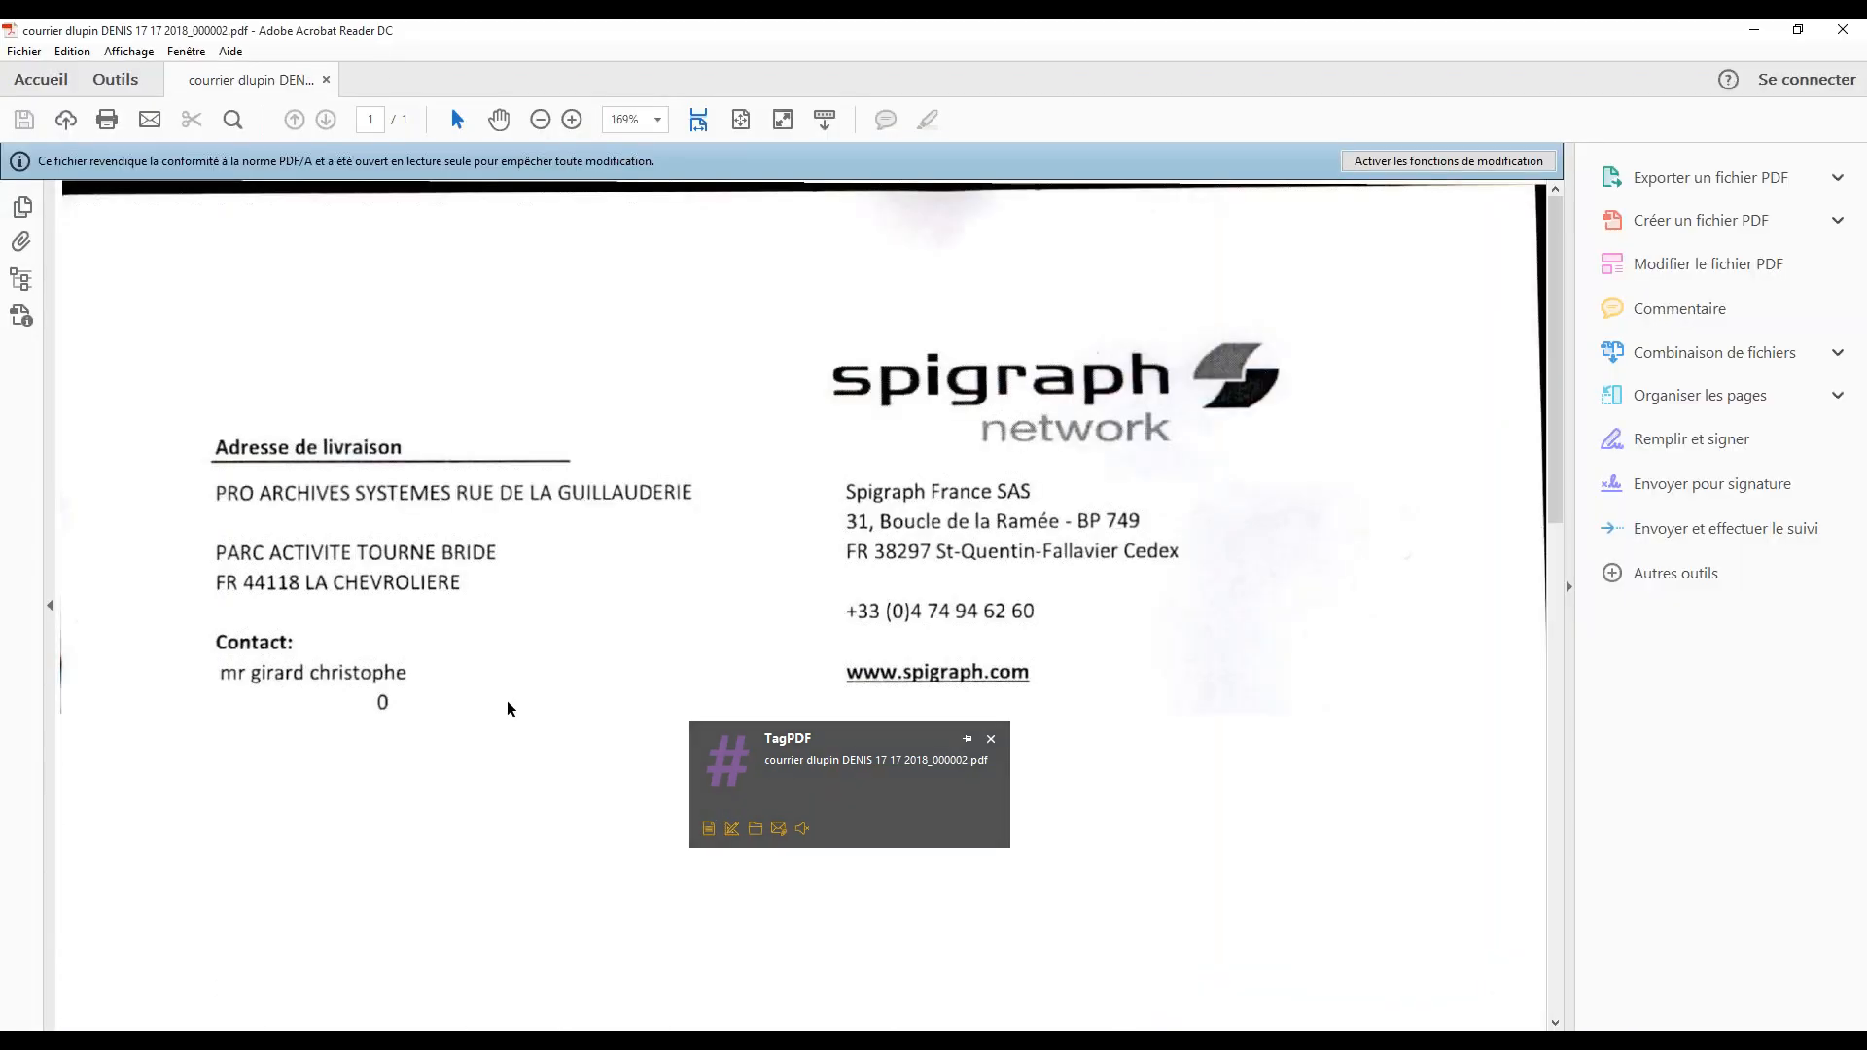
{"action": "left_click_drag", "start_coordinate": [839, 479], "coordinate": [1038, 674]}
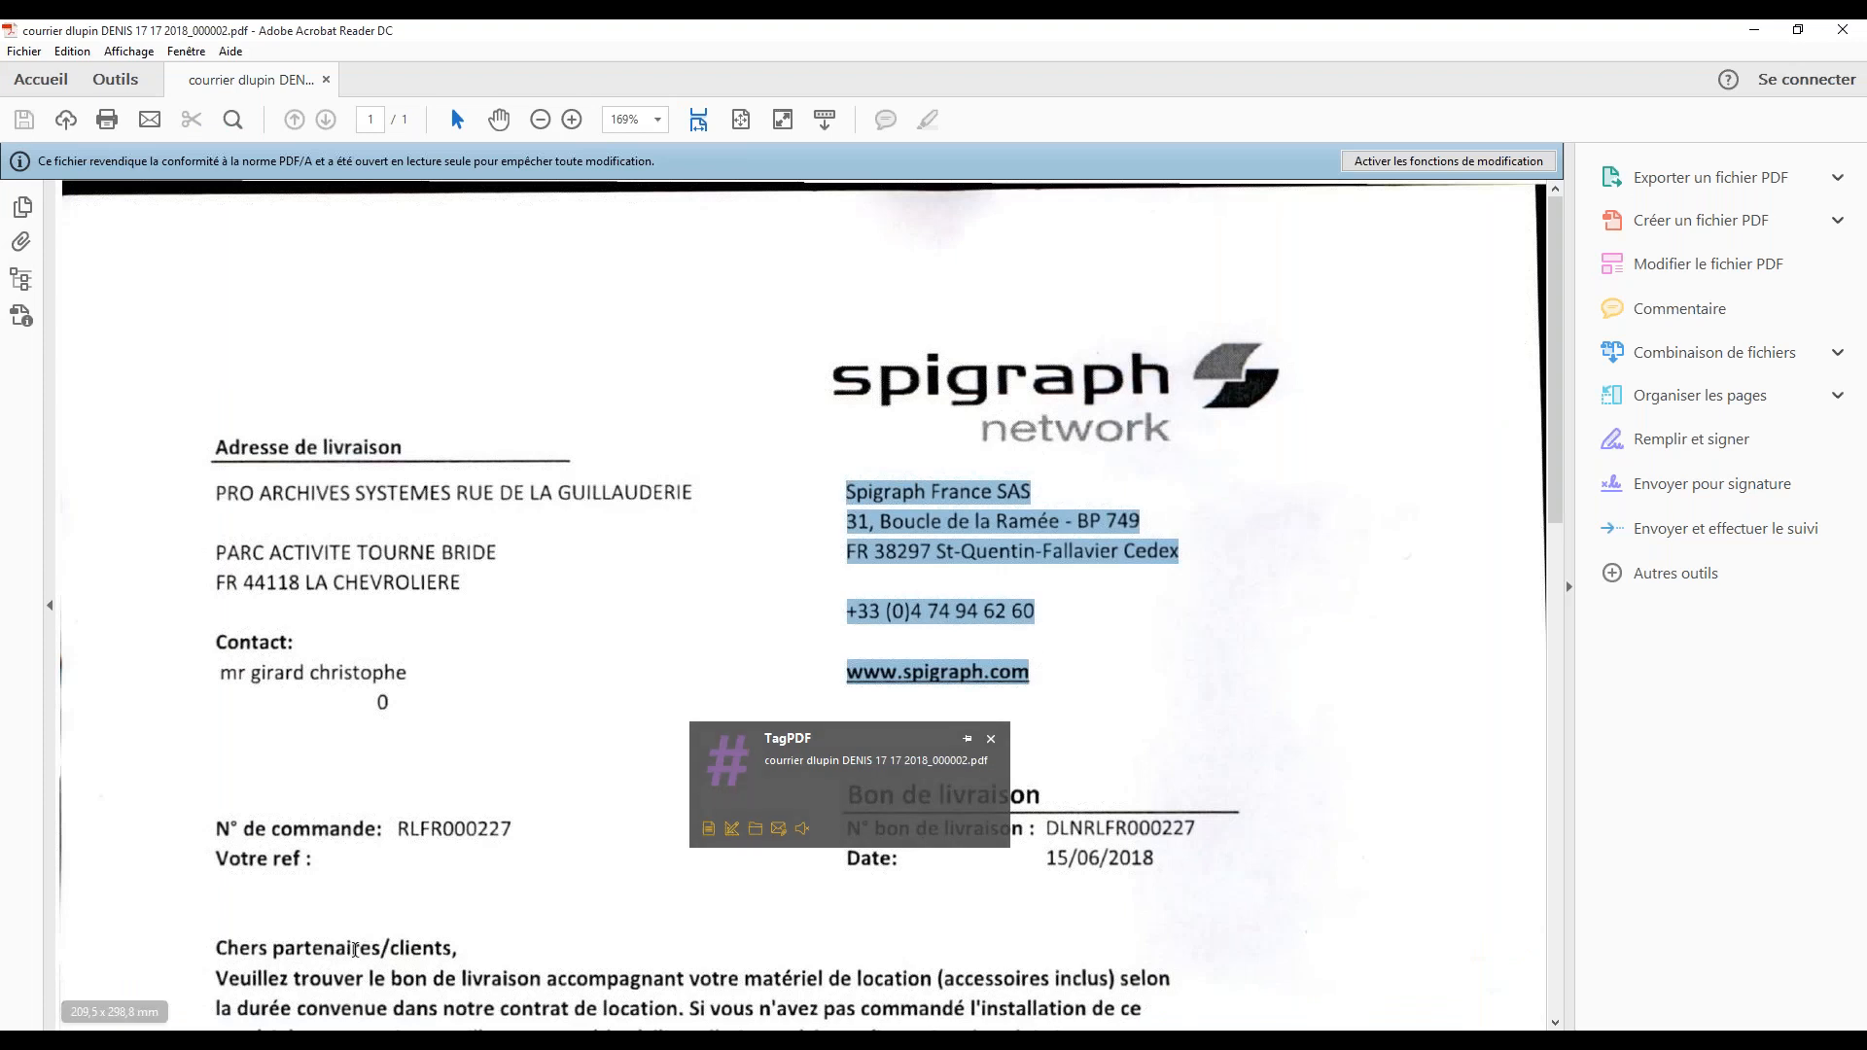
{"action": "scroll", "coordinate": [315, 701], "scroll_direction": "down", "scroll_amount": 3}
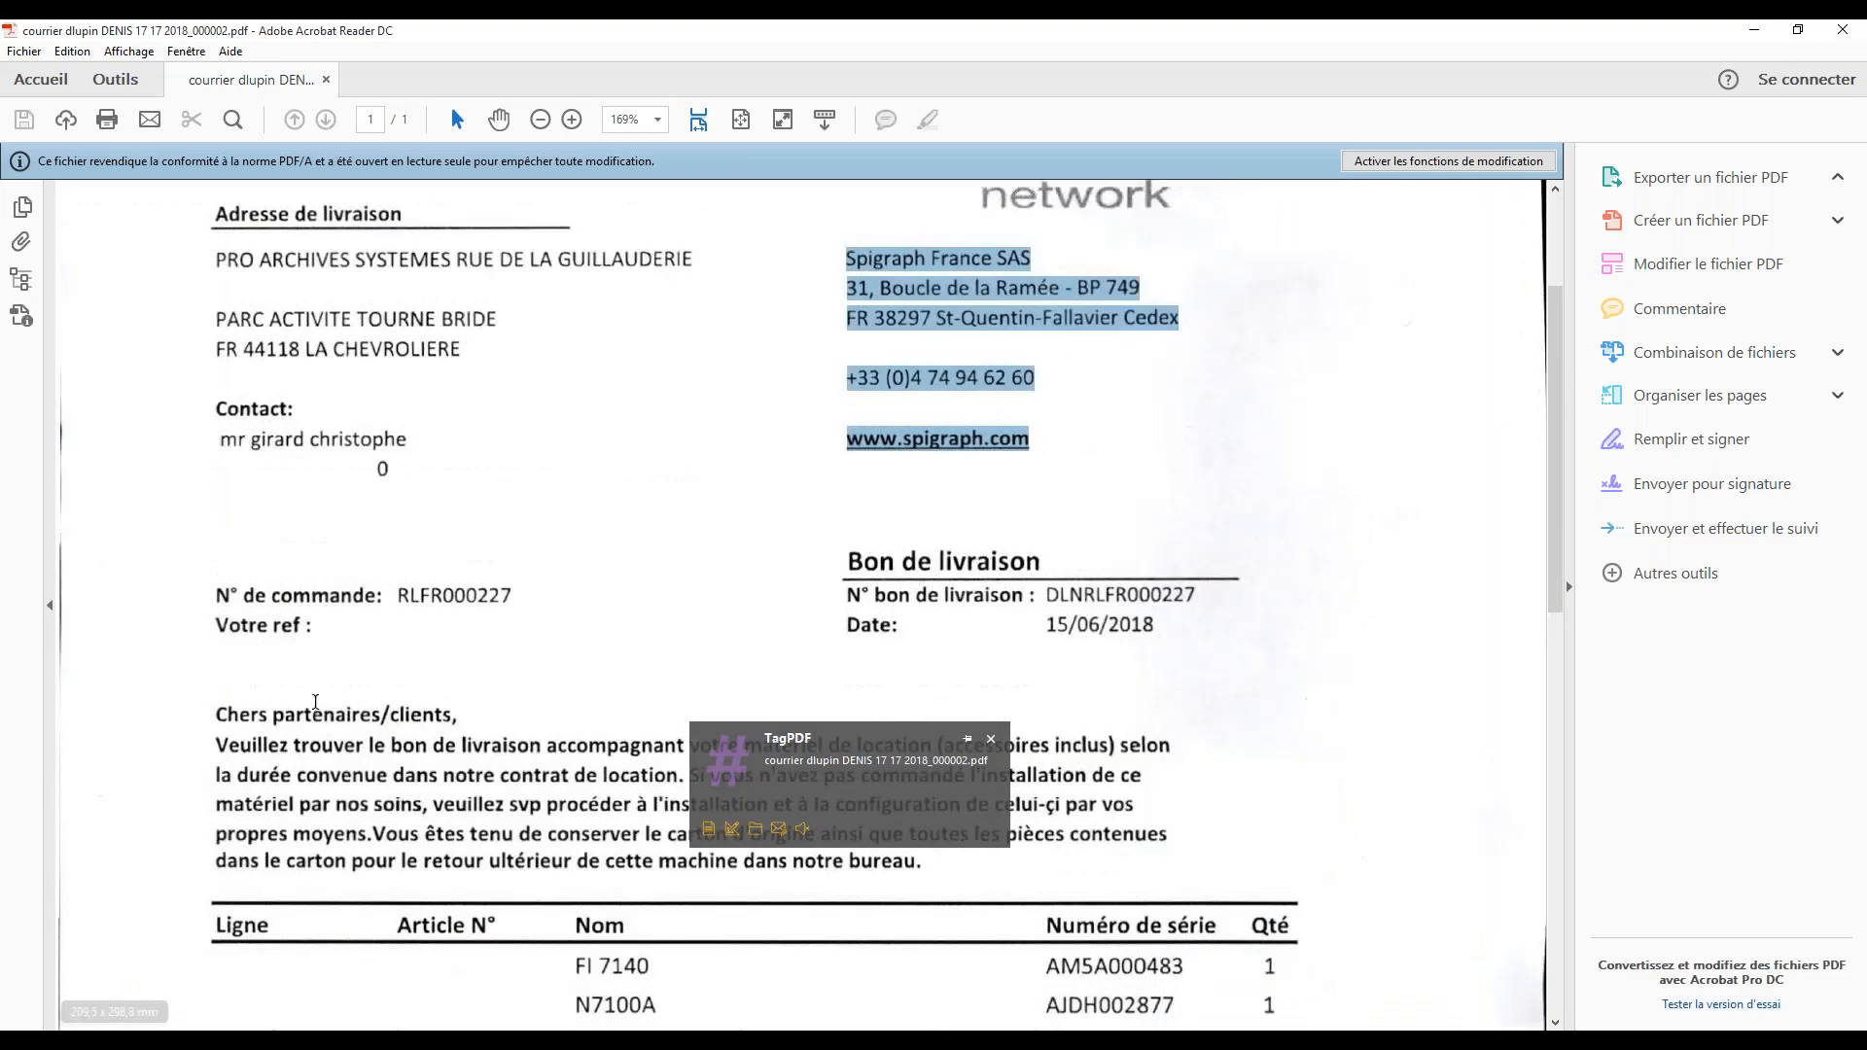
Search the scanned delivery note for the word "date" and close the PDF
{"action": "left_click", "coordinate": [232, 124]}
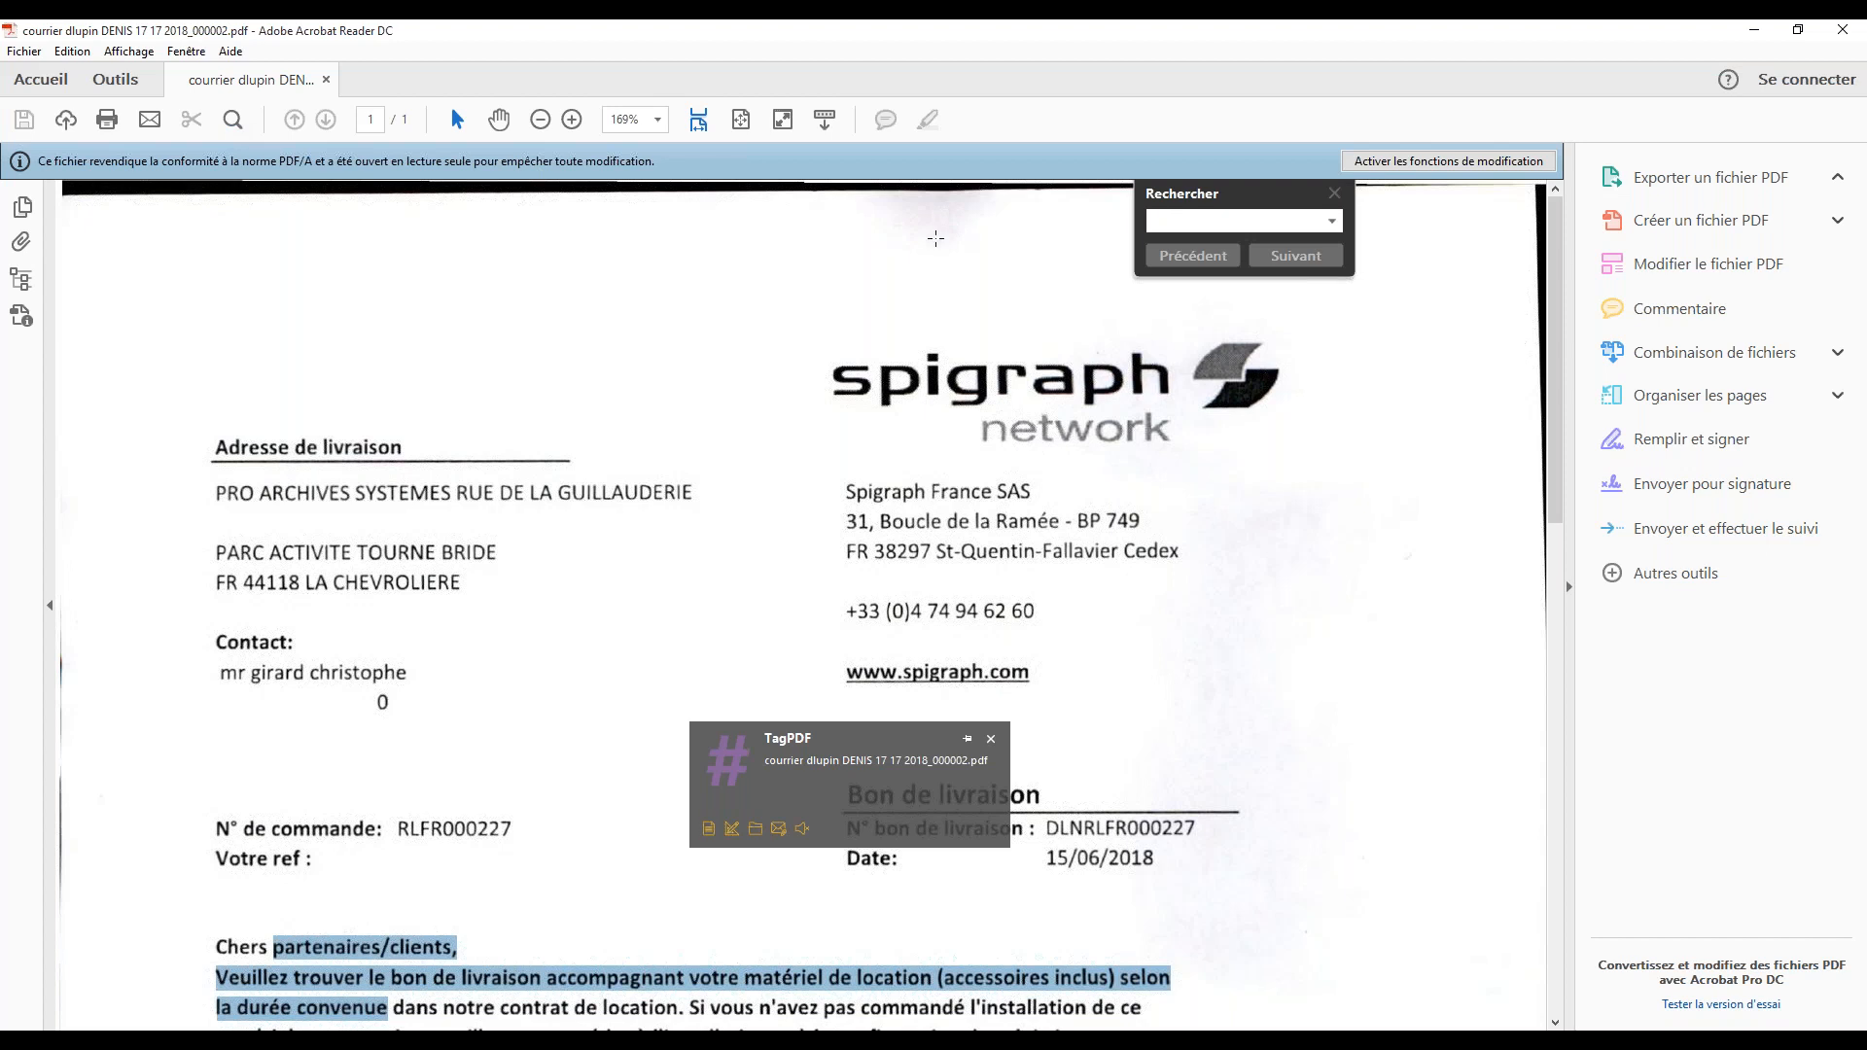
{"action": "type", "text": "date"}
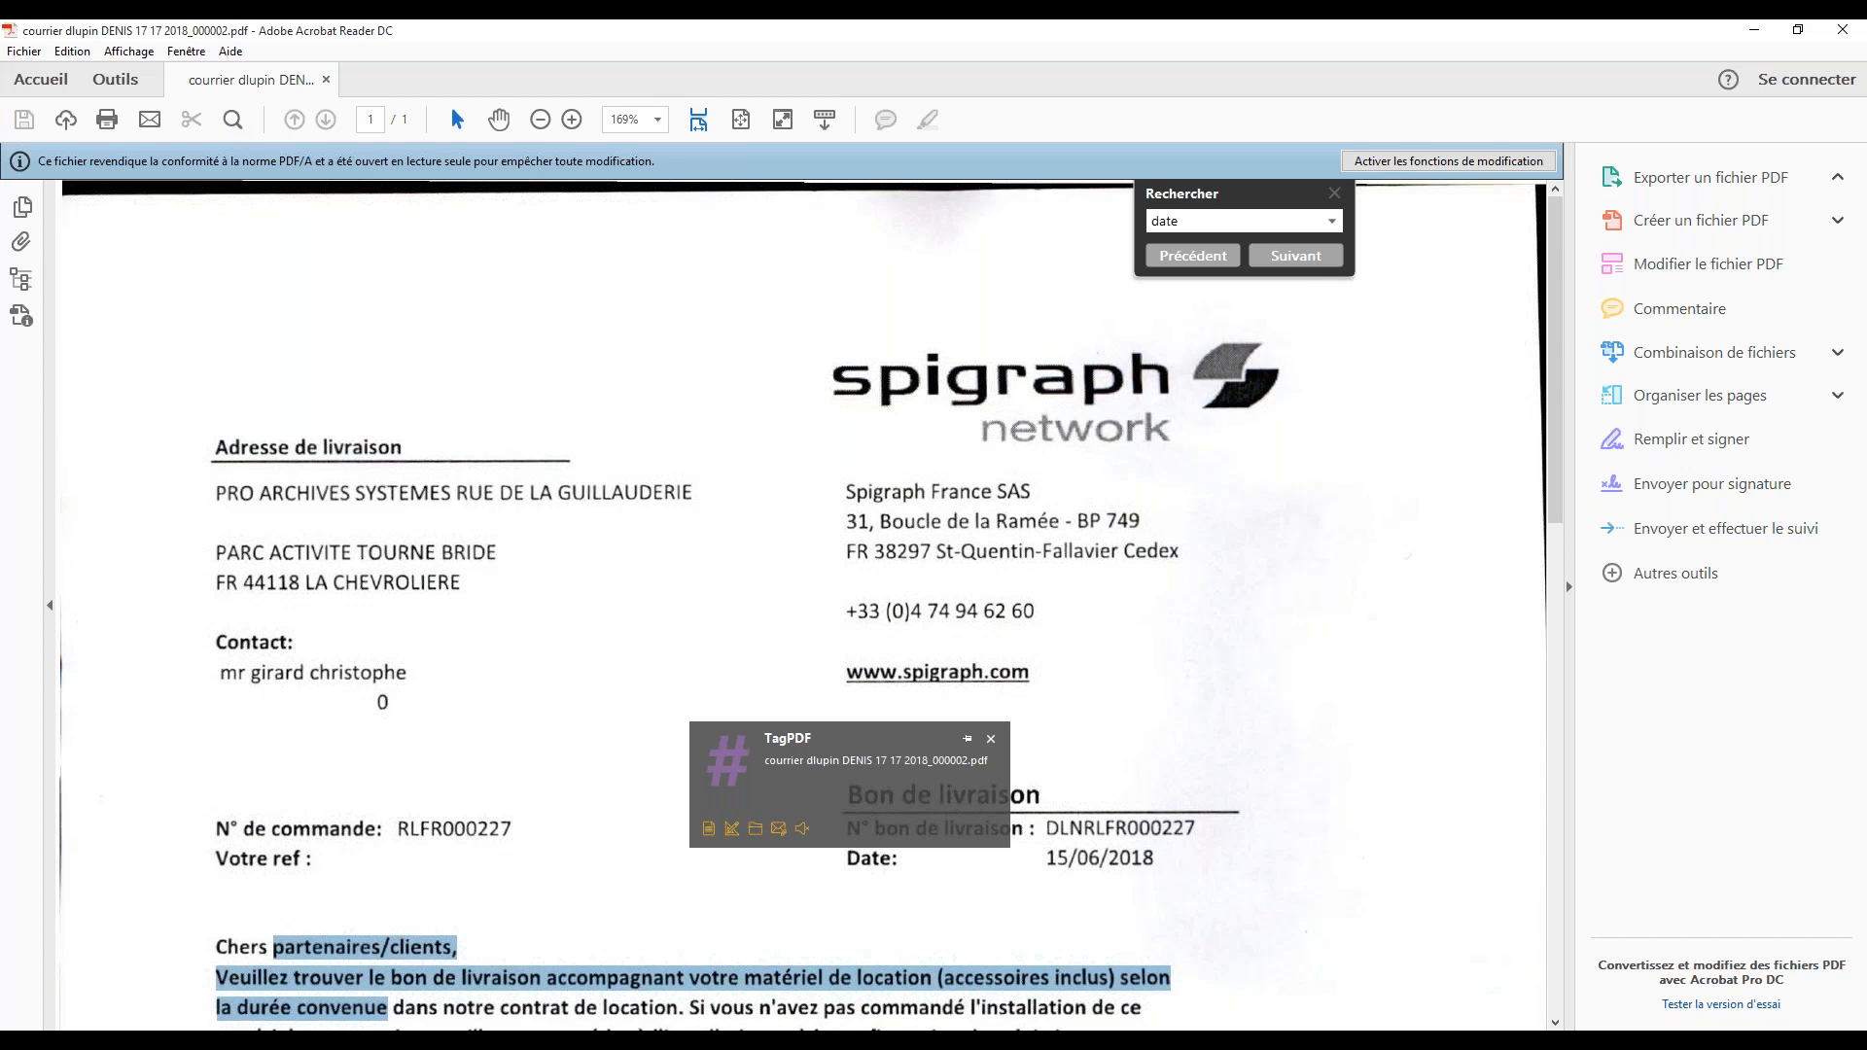
{"action": "key", "text": "Return"}
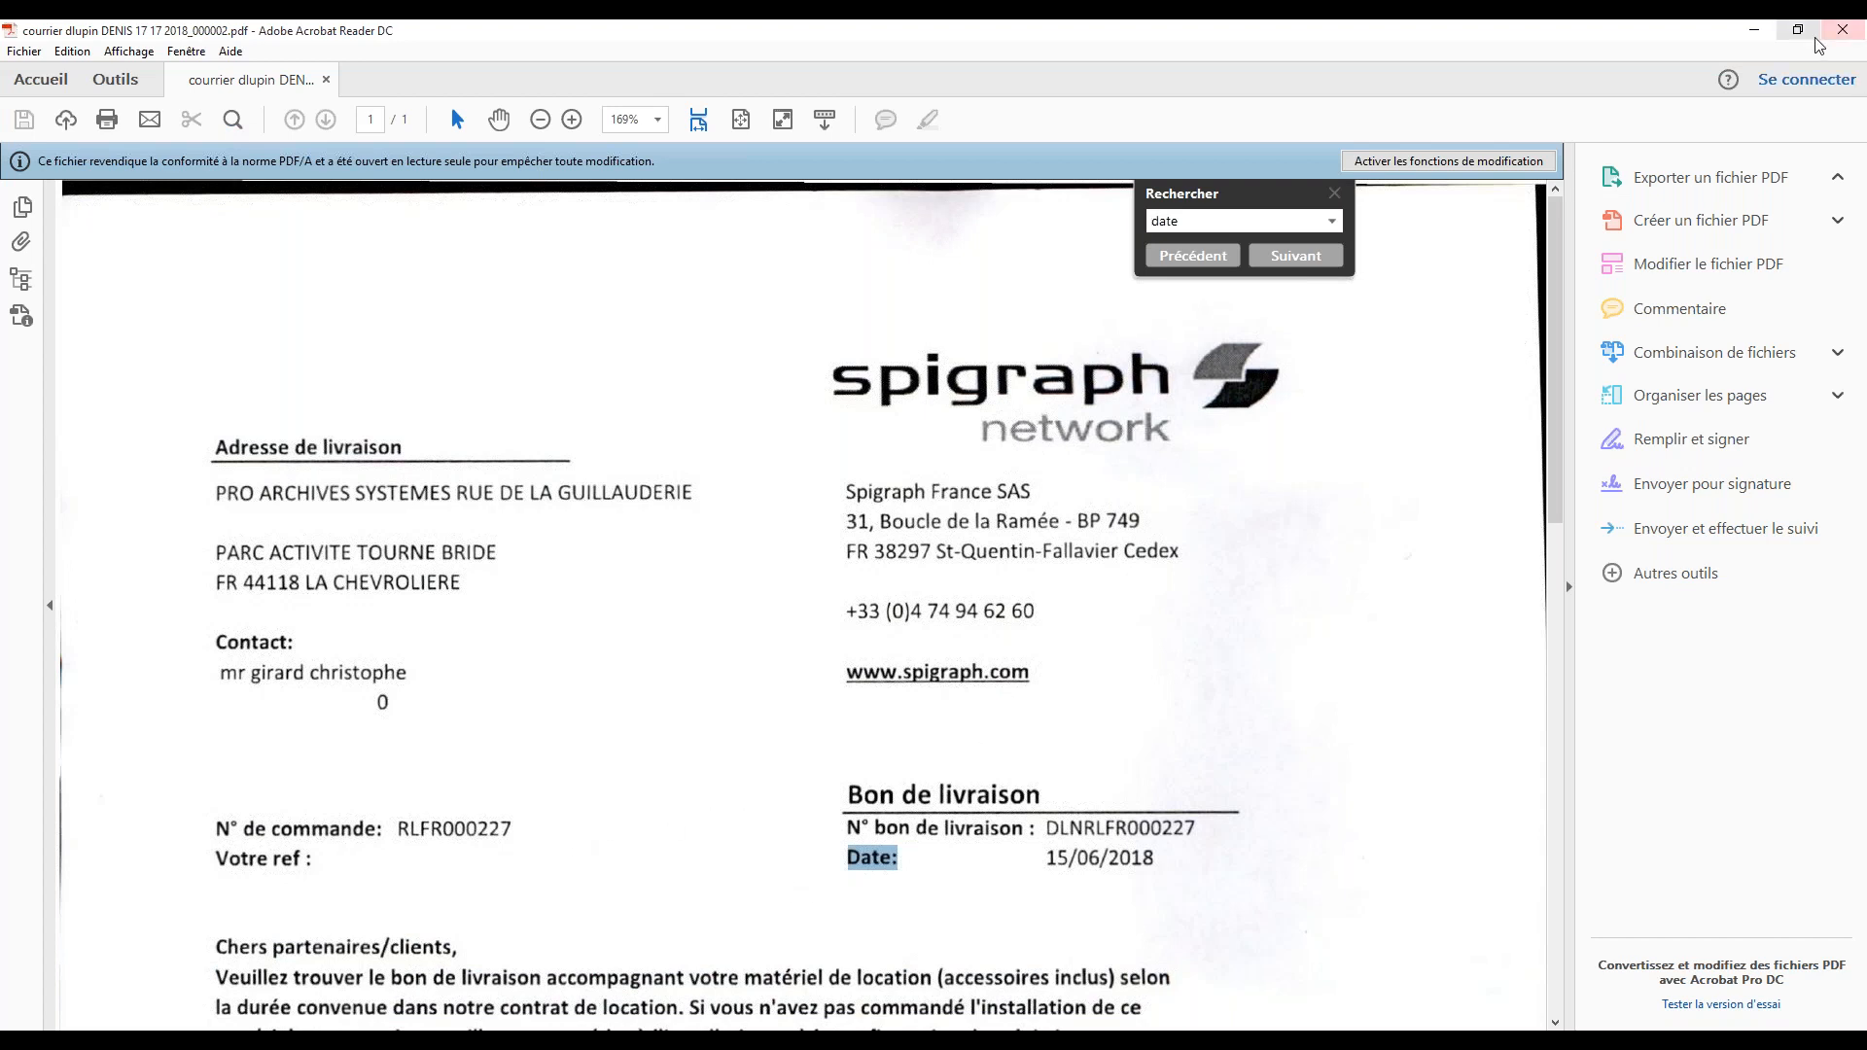
{"action": "left_click", "coordinate": [1857, 37]}
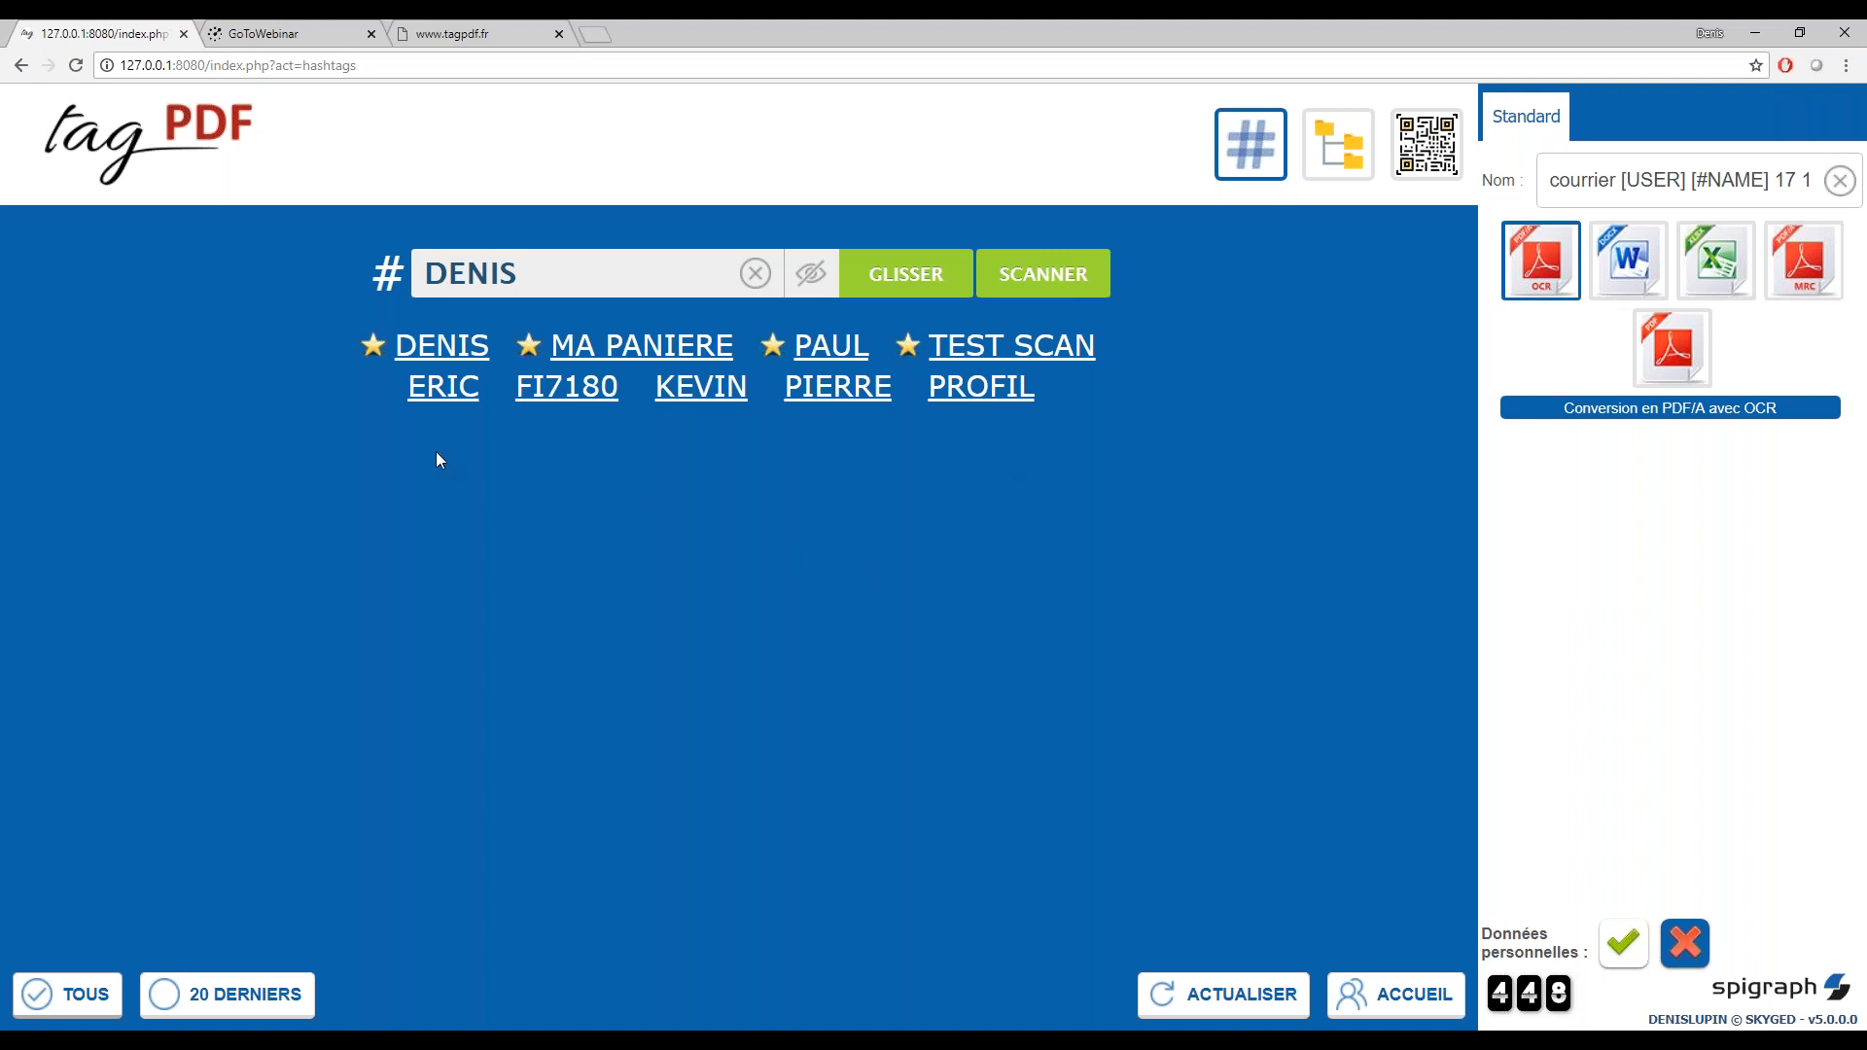
Choose the first unstarred hashtag and review the deductions table in the source file QUITTANCETVA.pdf in Acrobat Reader
{"action": "left_click", "coordinate": [441, 394]}
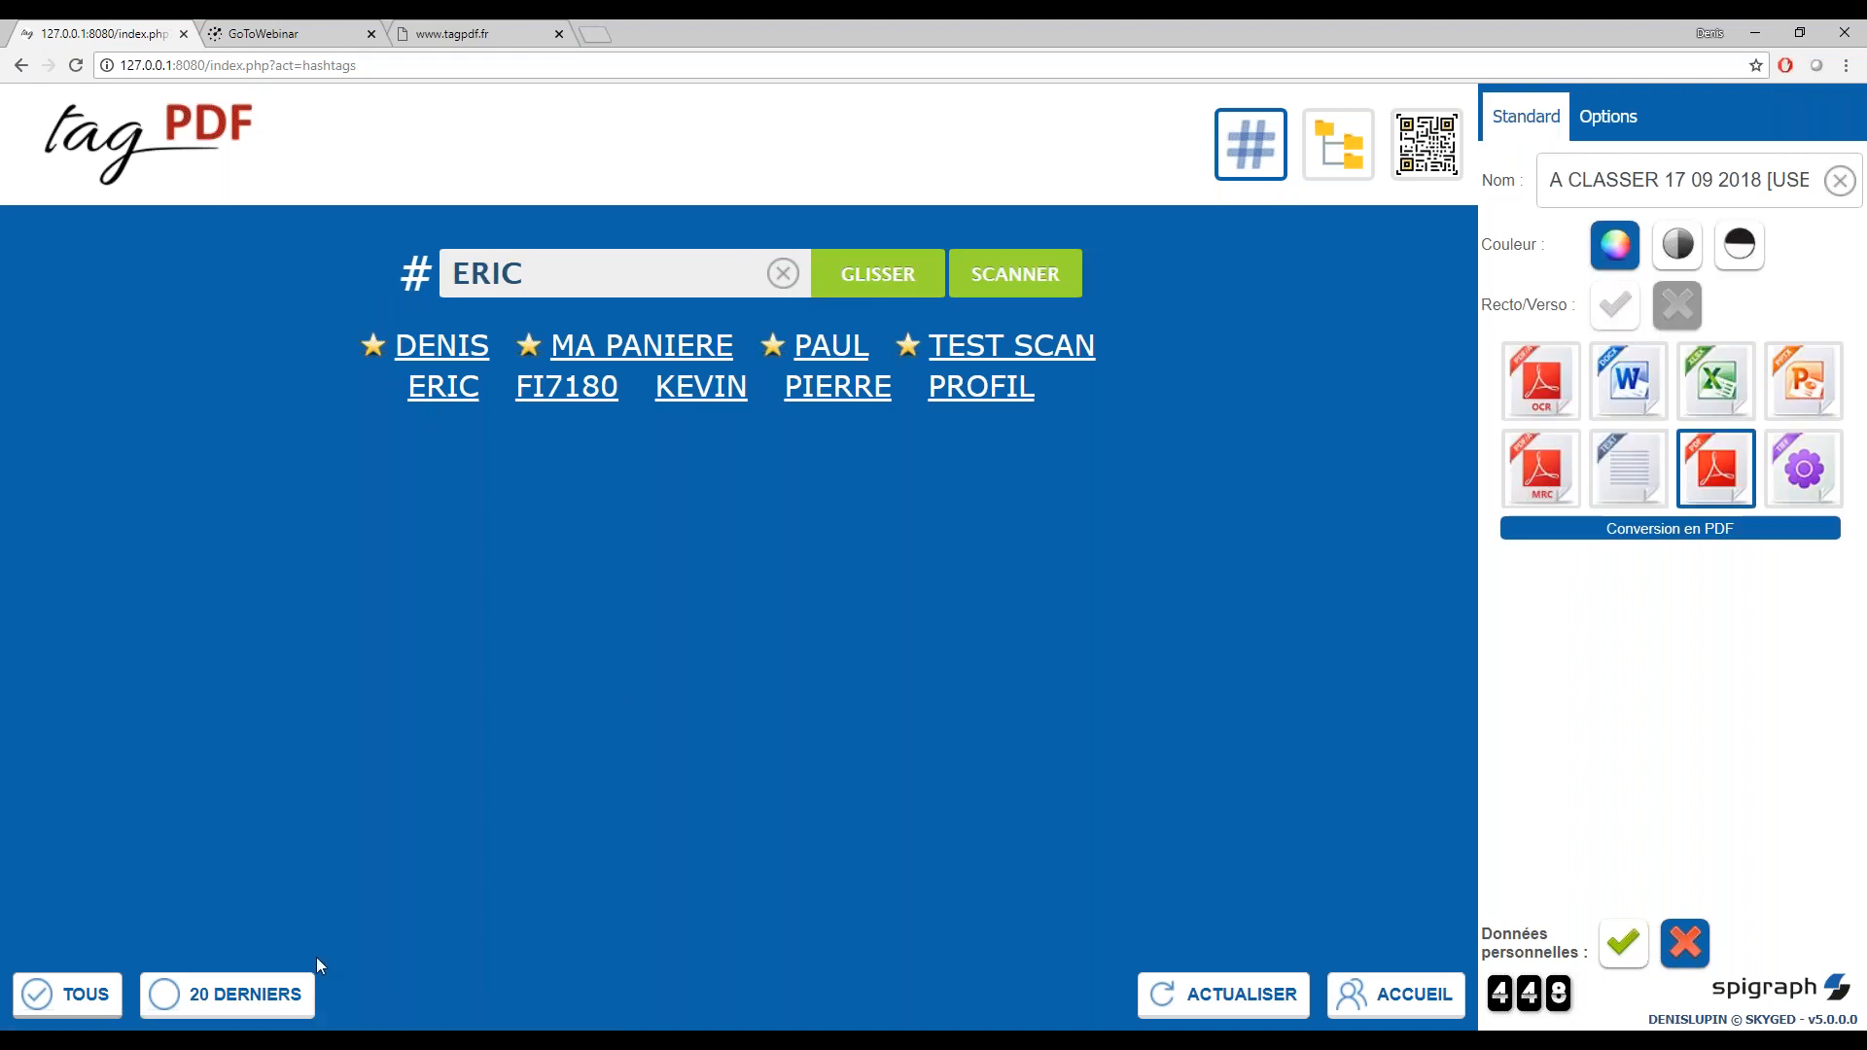
{"action": "mouse_move", "coordinate": [317, 1041]}
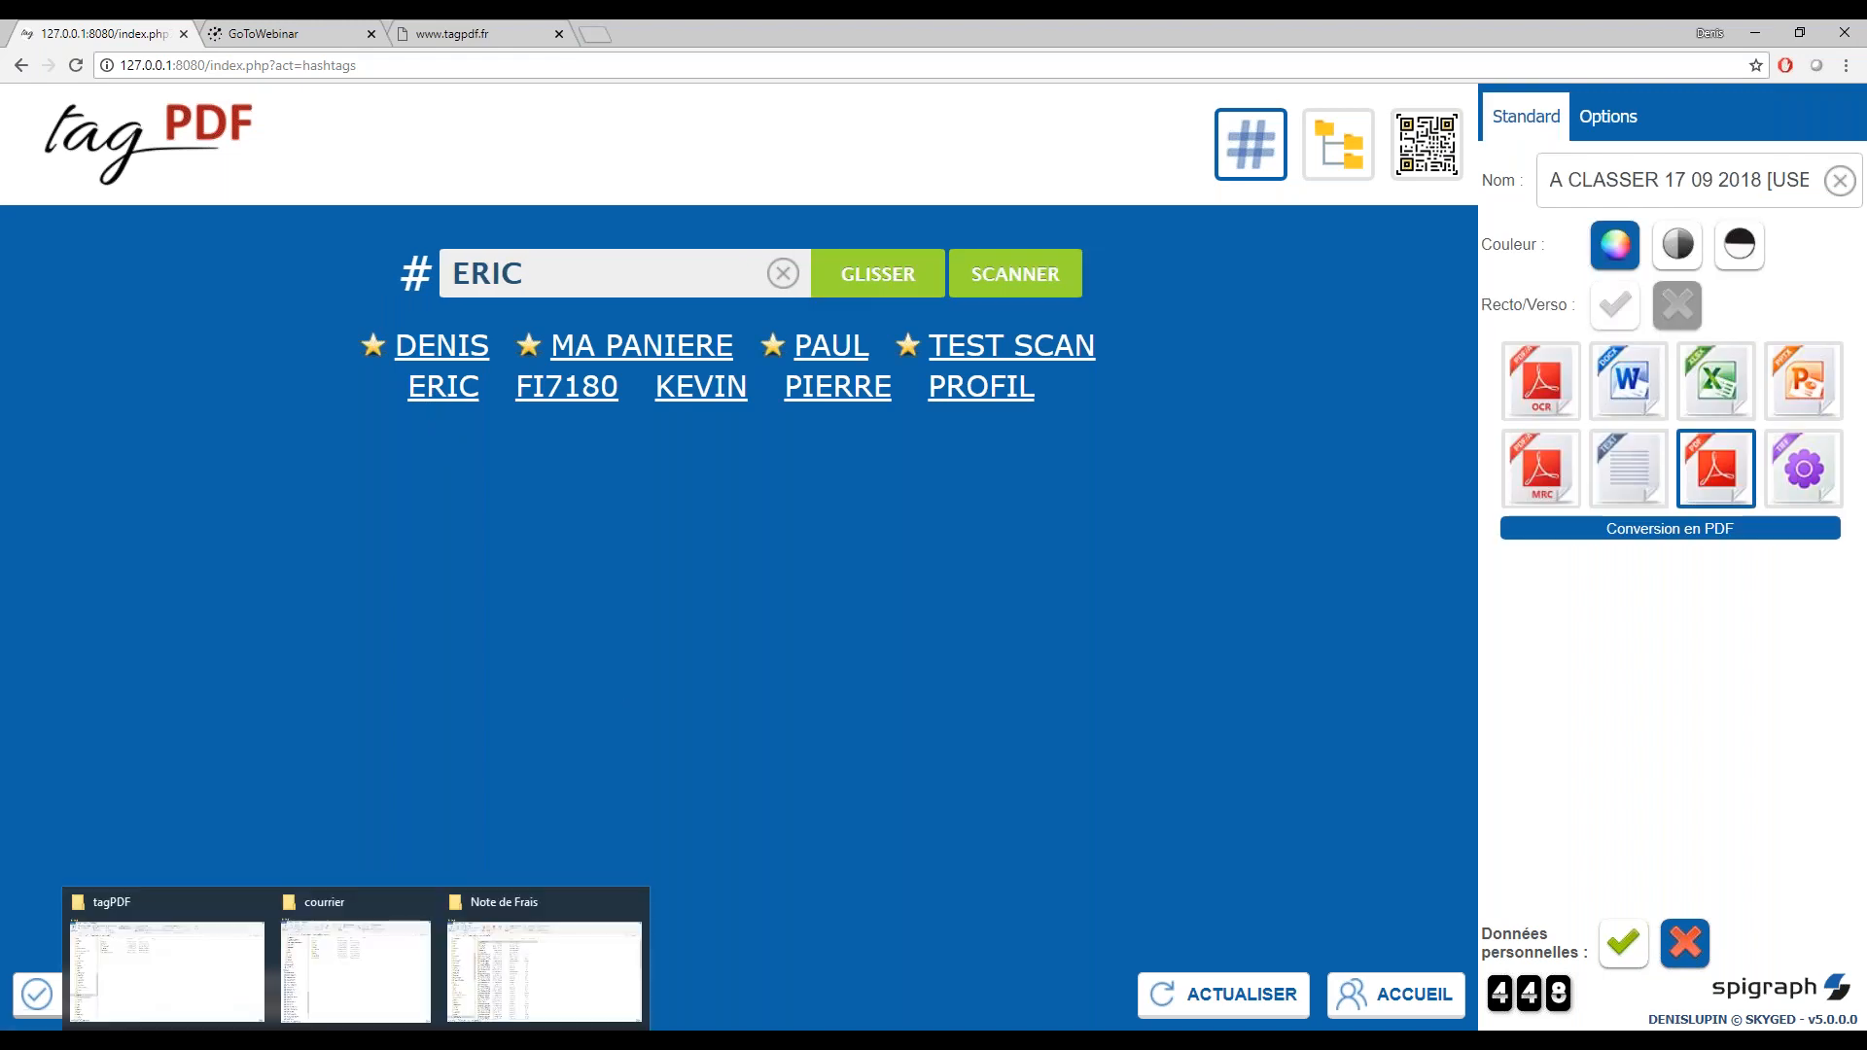
{"action": "left_click", "coordinate": [327, 989]}
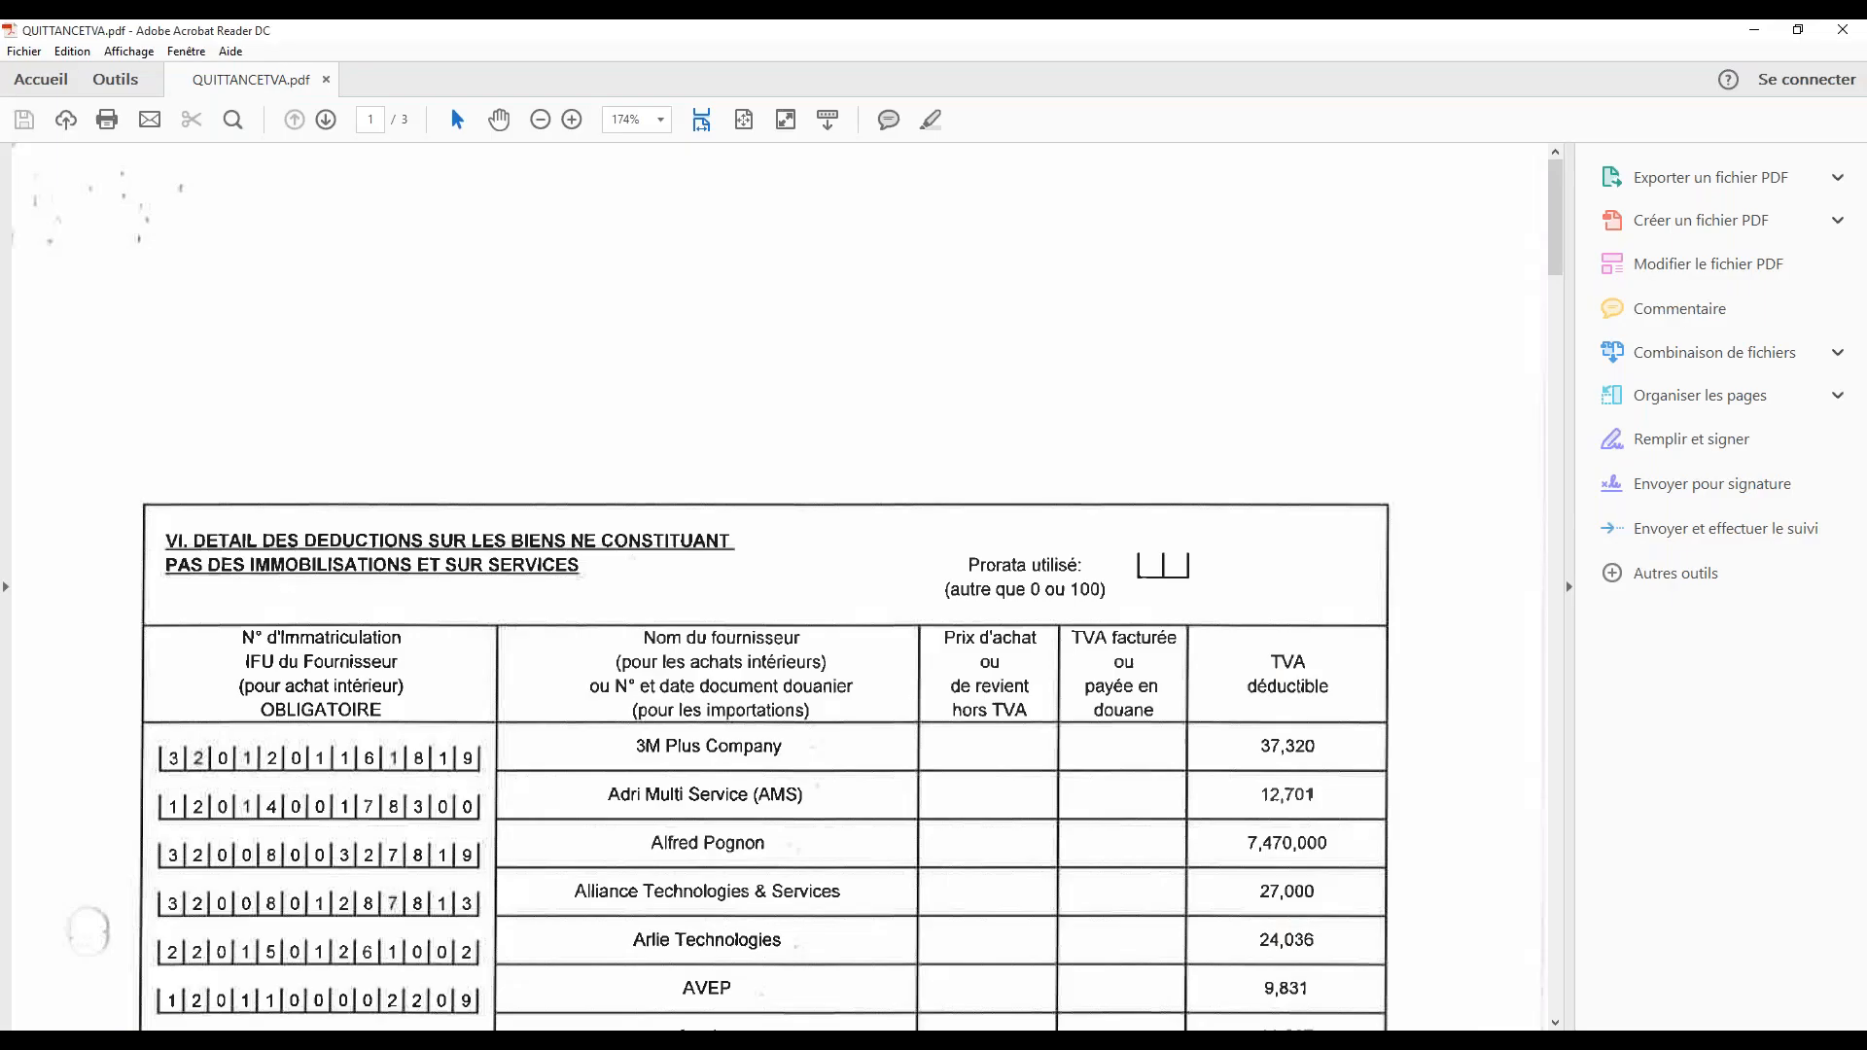
{"action": "scroll", "coordinate": [768, 584], "scroll_direction": "down", "scroll_amount": 5}
{"action": "scroll", "coordinate": [604, 300], "scroll_direction": "up", "scroll_amount": 5}
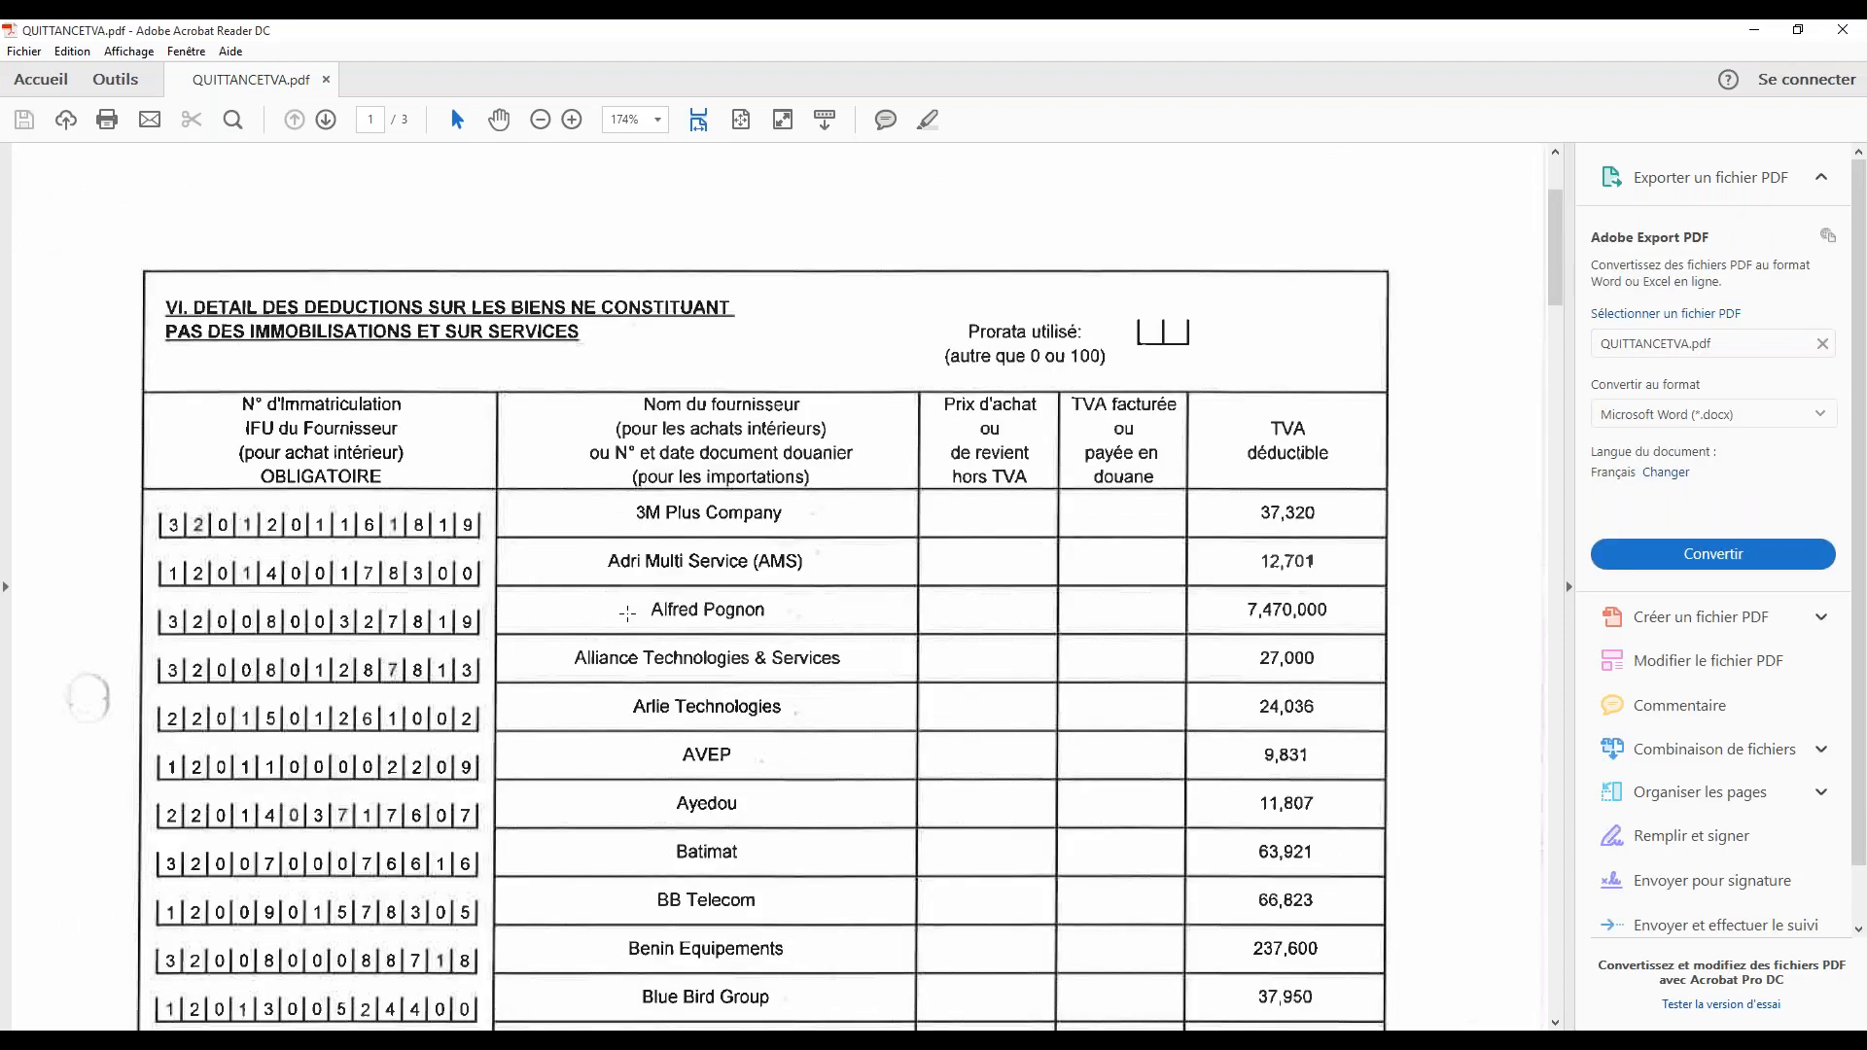
{"action": "left_click", "coordinate": [738, 124]}
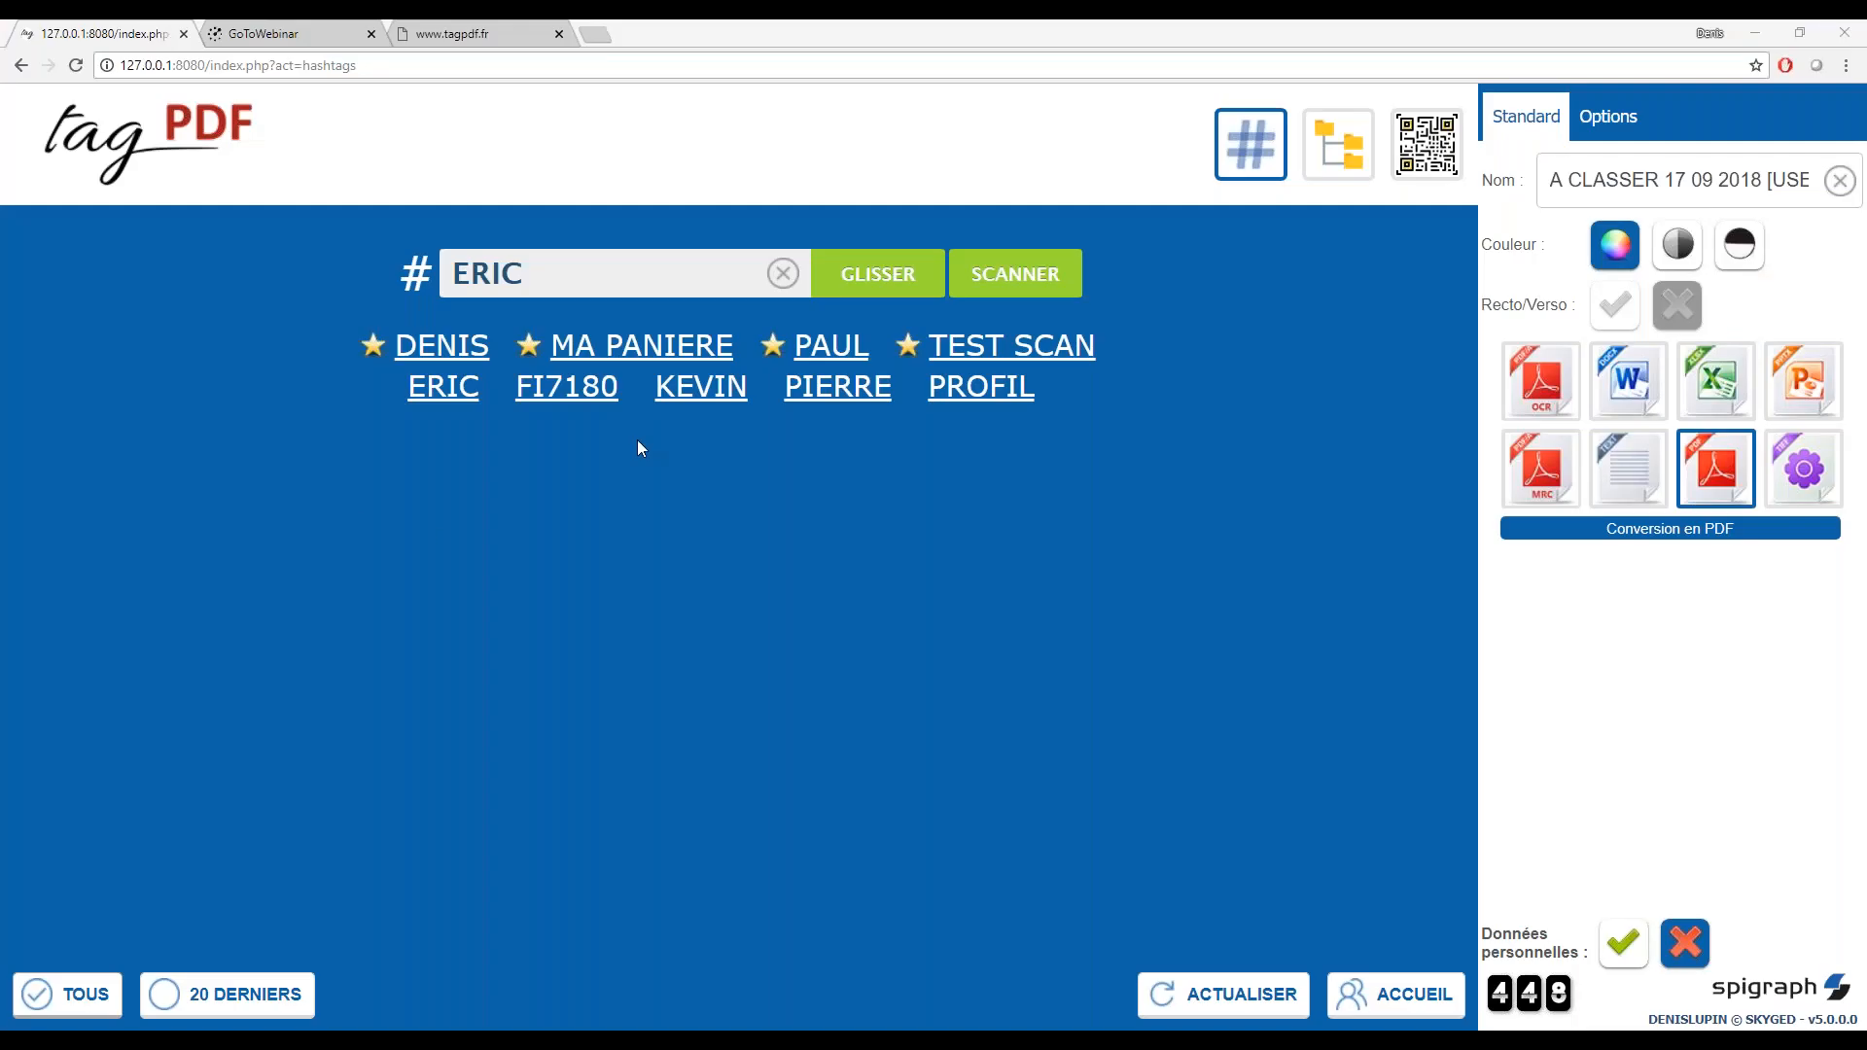
Submit QUITTANCETVA from the source folder under the chosen hashtag, with conversion to Microsoft Excel XLSX
{"action": "left_click", "coordinate": [1717, 389]}
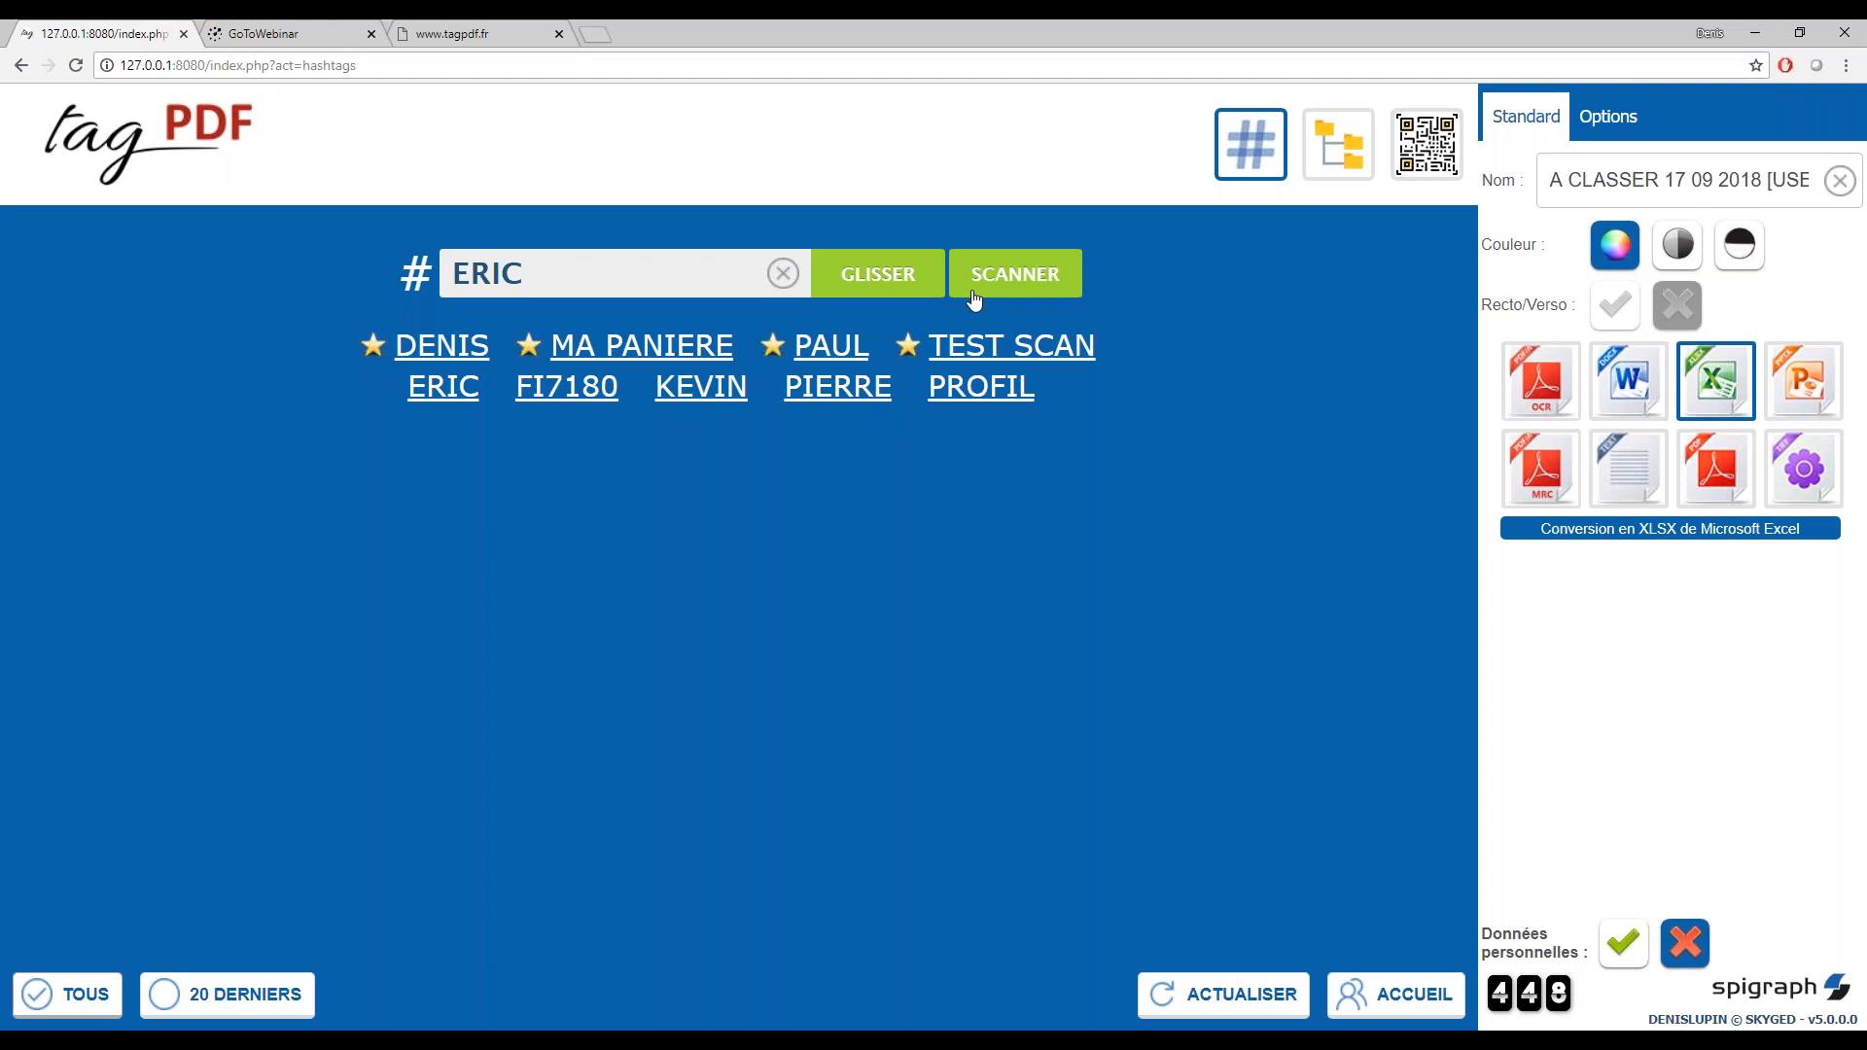
{"action": "left_click", "coordinate": [860, 284]}
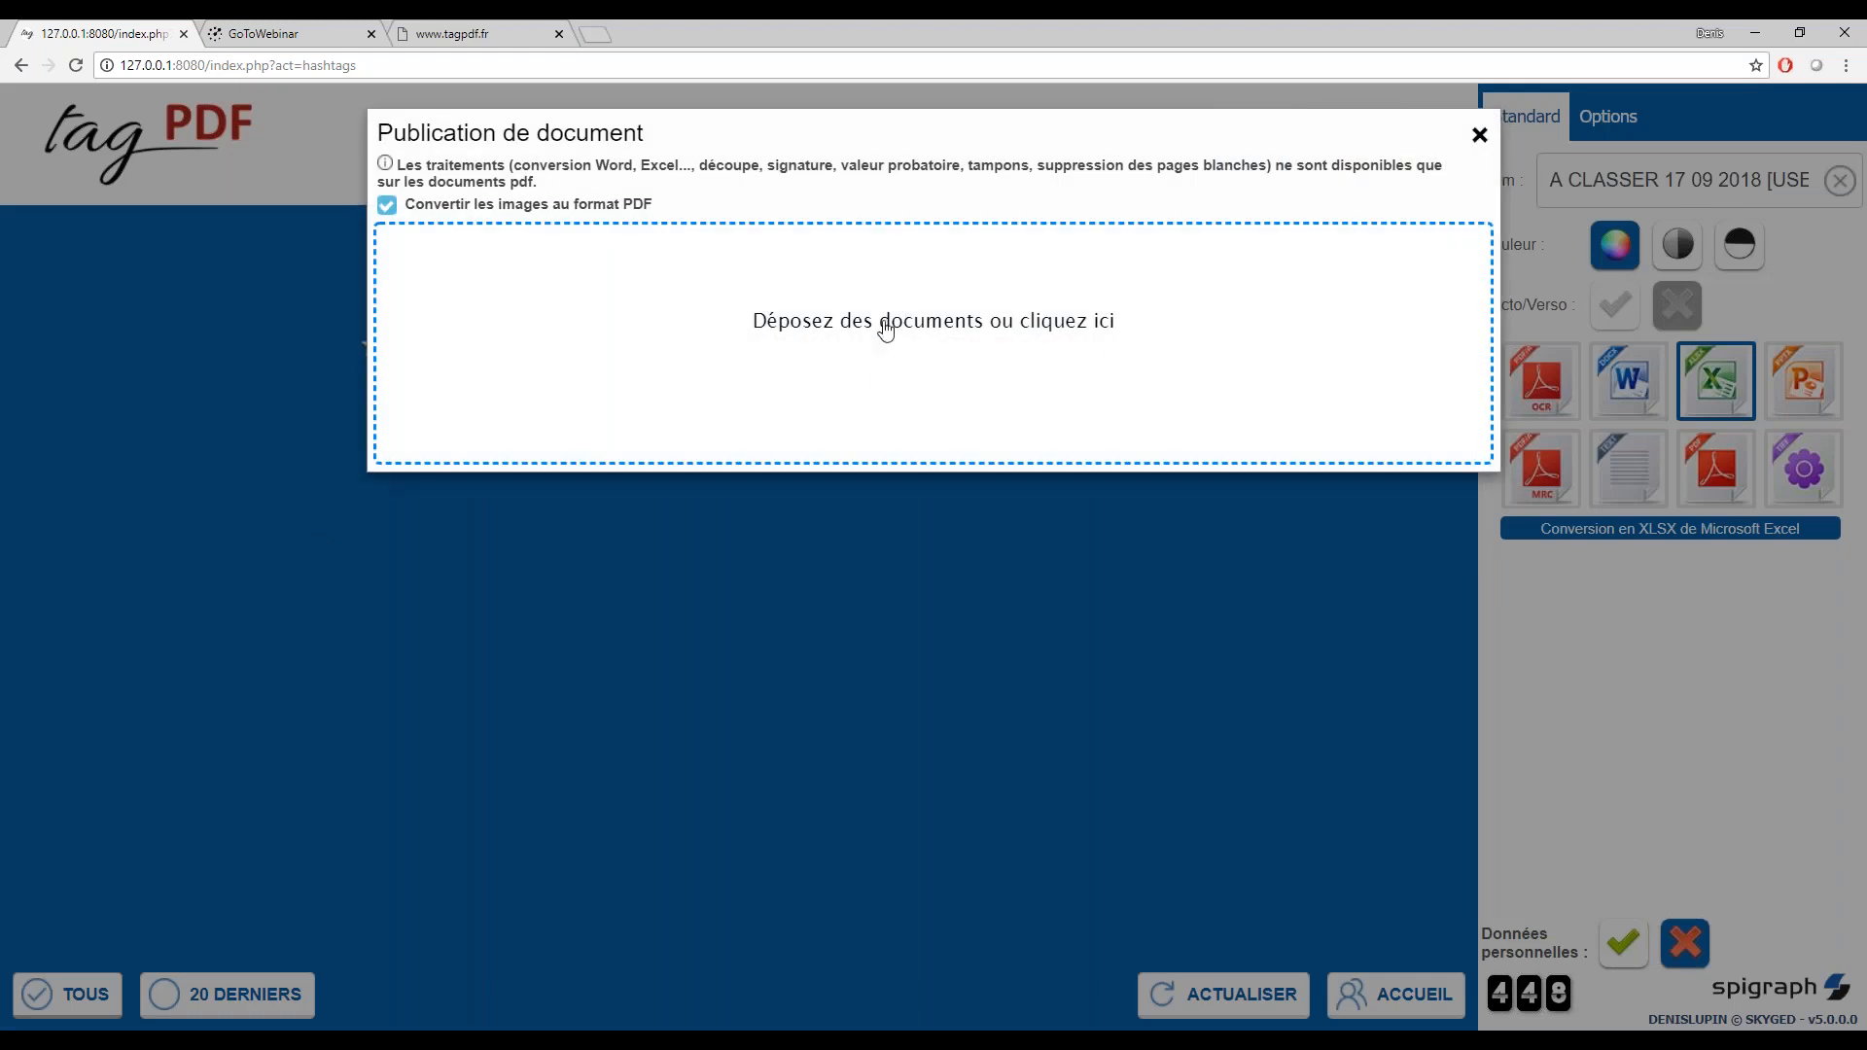
{"action": "left_click", "coordinate": [885, 330]}
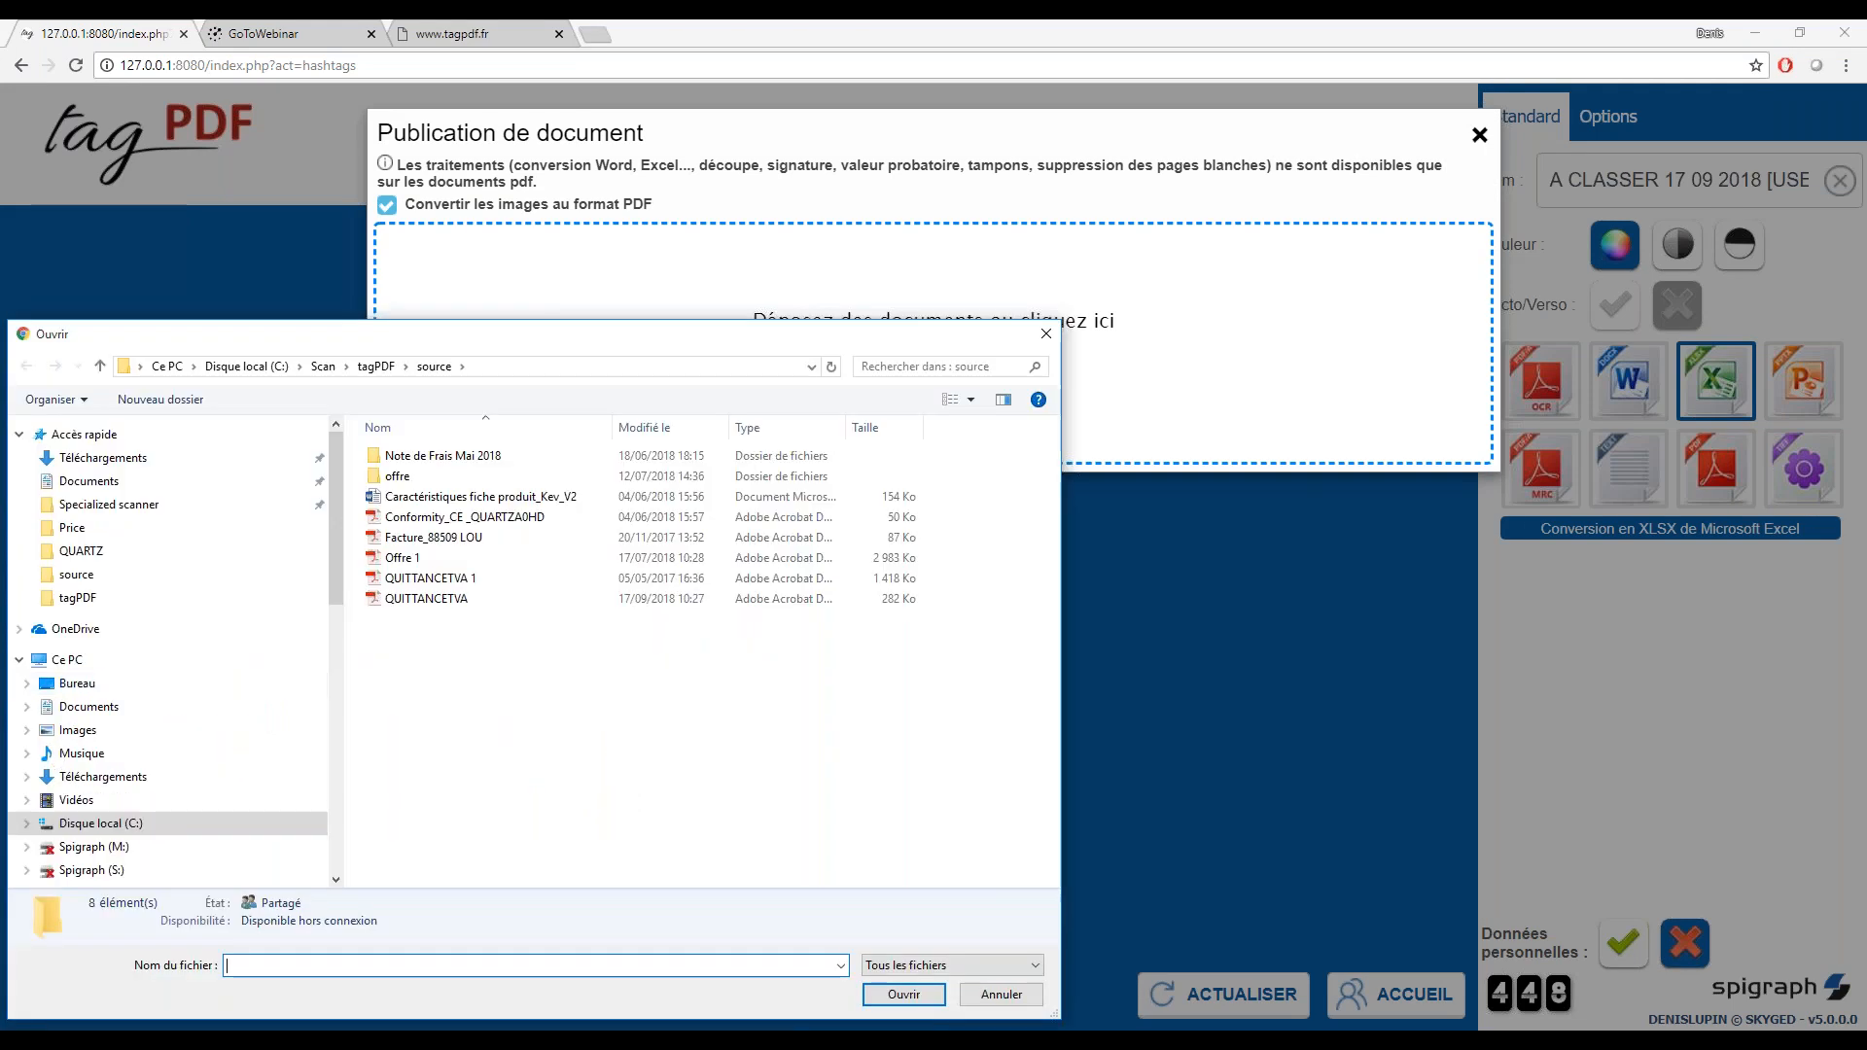
{"action": "left_click_drag", "start_coordinate": [418, 600], "coordinate": [1157, 332]}
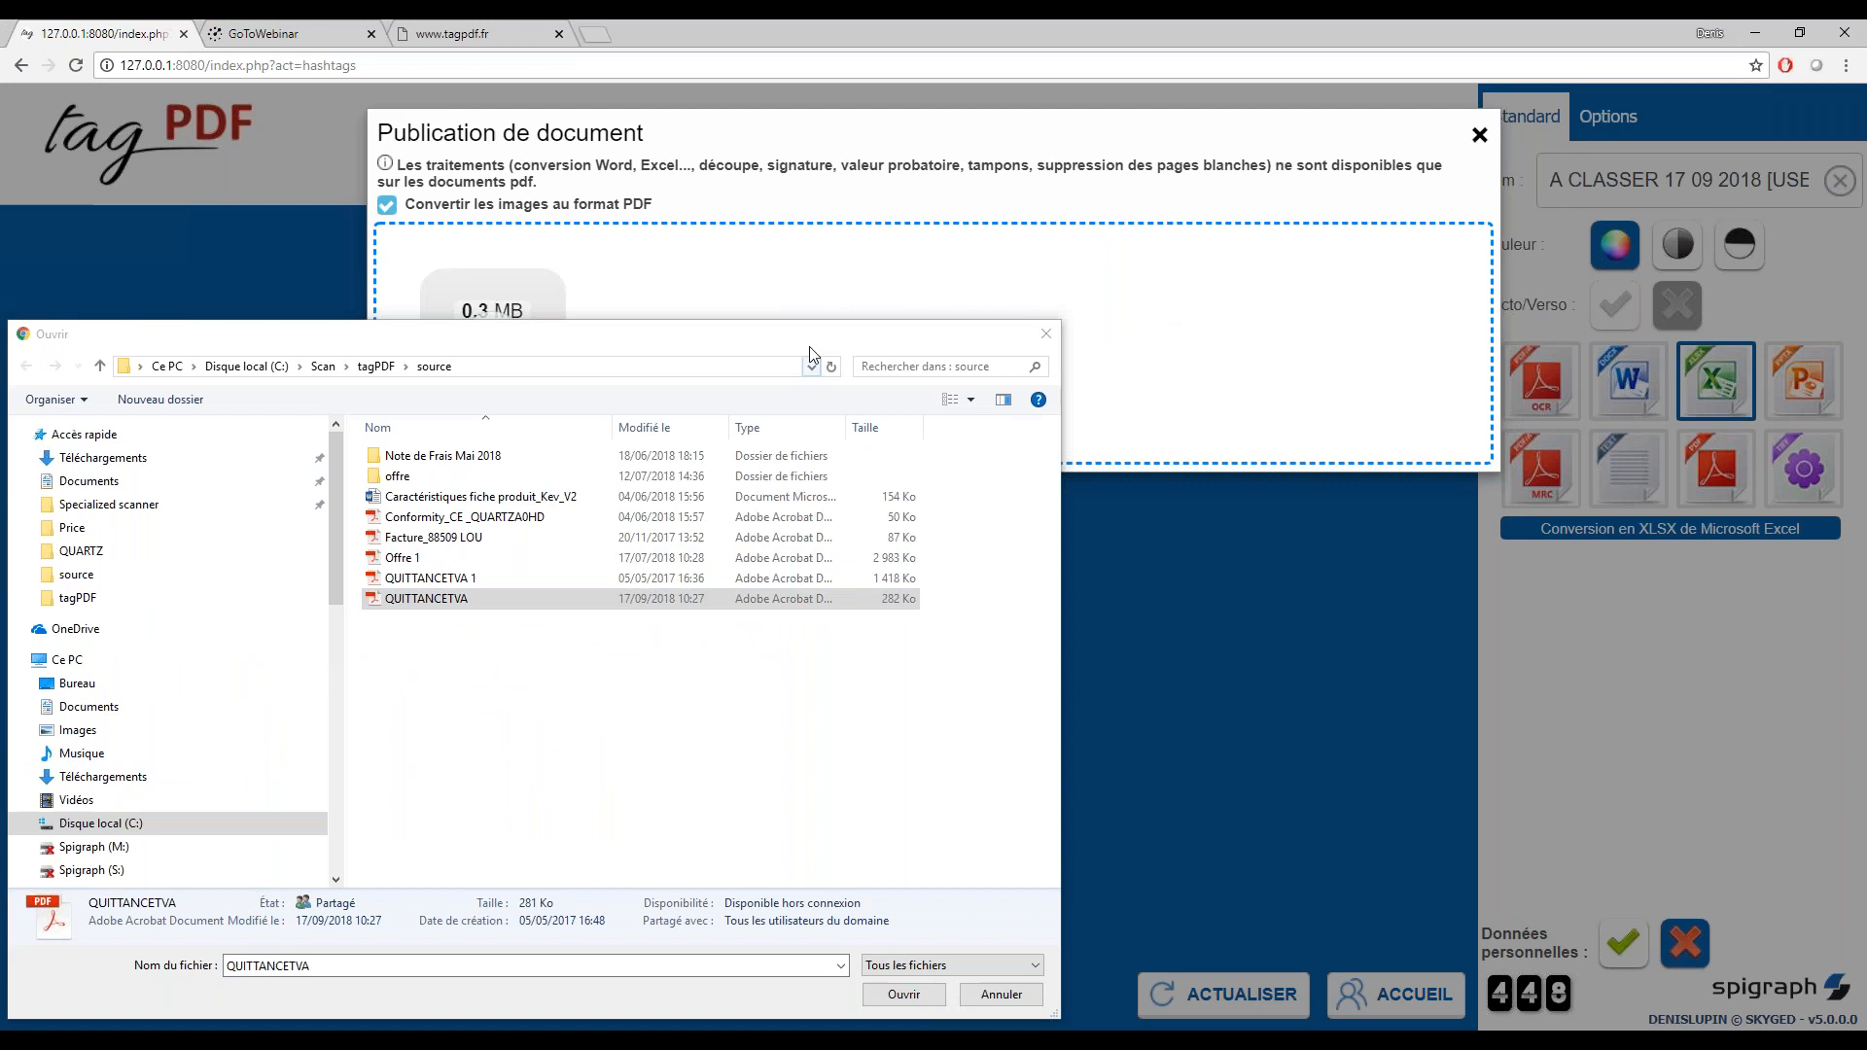
{"action": "left_click", "coordinate": [1046, 333]}
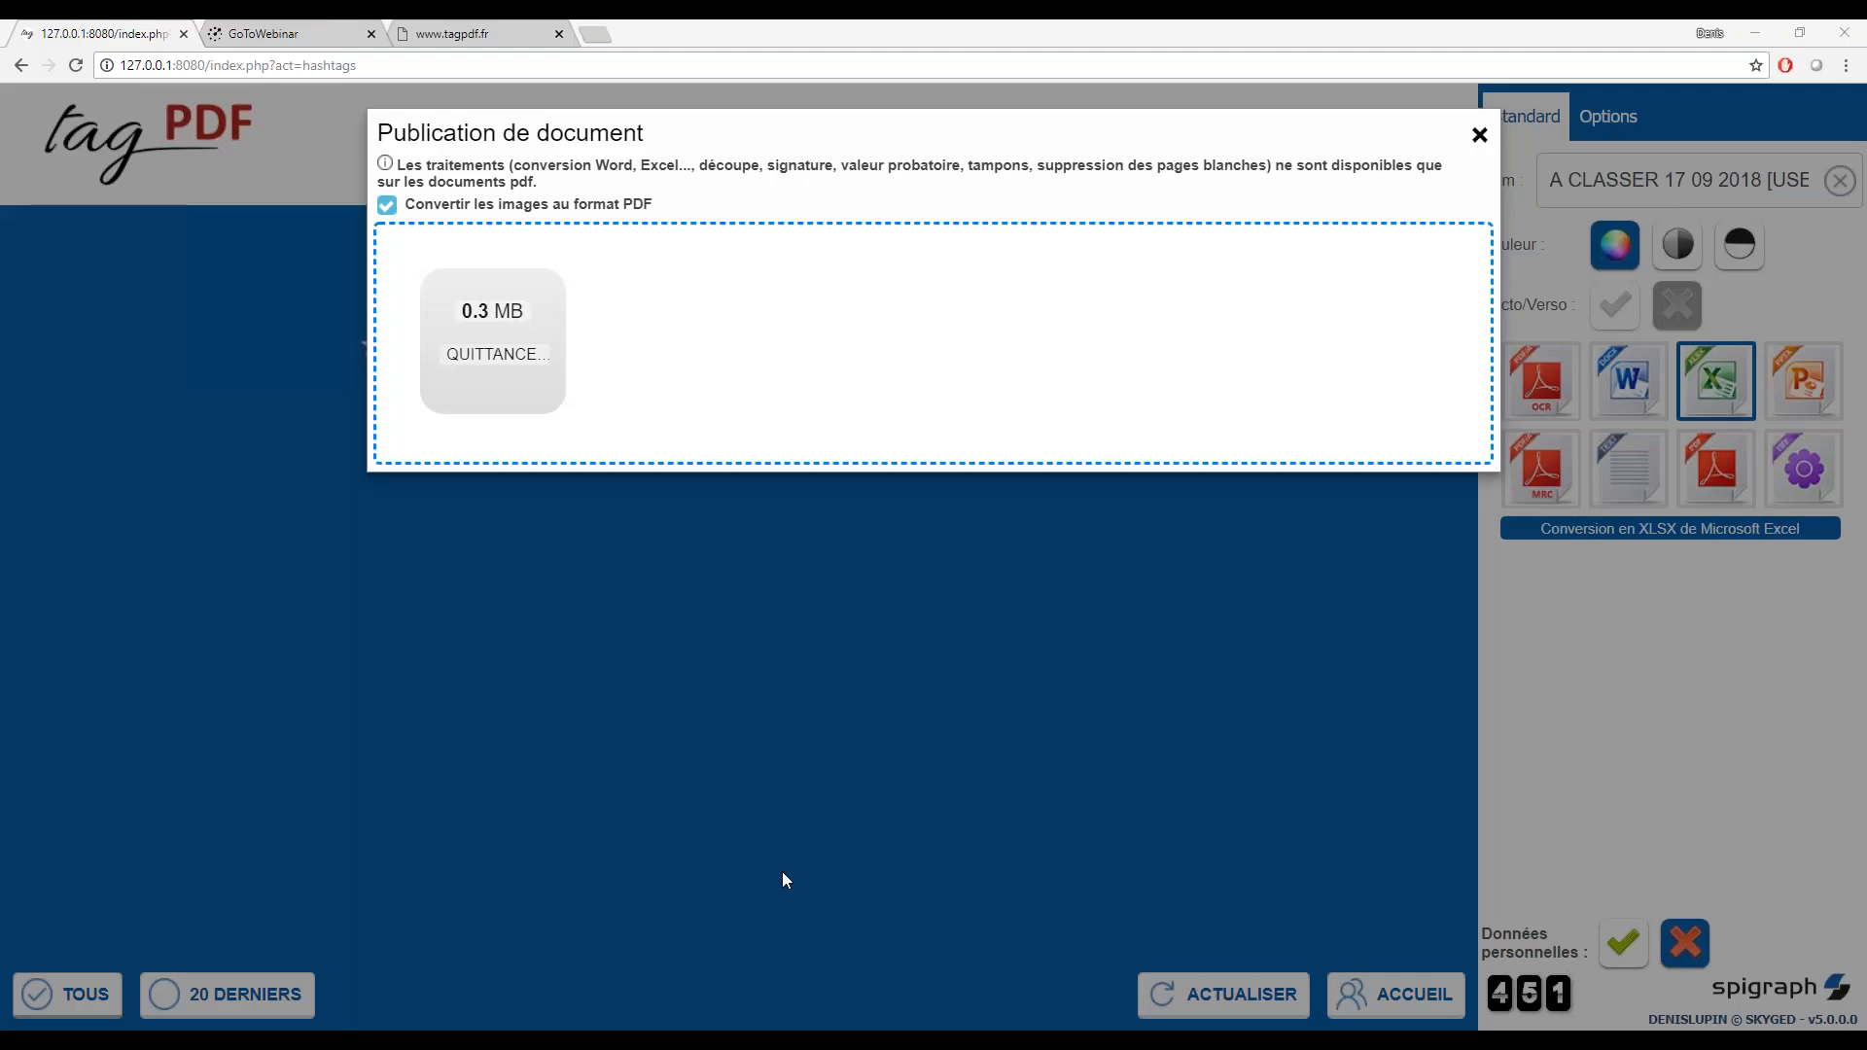
Place the original QUITTANCETVA.pdf beside the converted Excel workbook for a side-by-side comparison
{"action": "left_click", "coordinate": [782, 873]}
{"action": "left_click_drag", "start_coordinate": [89, 181], "coordinate": [1469, 87]}
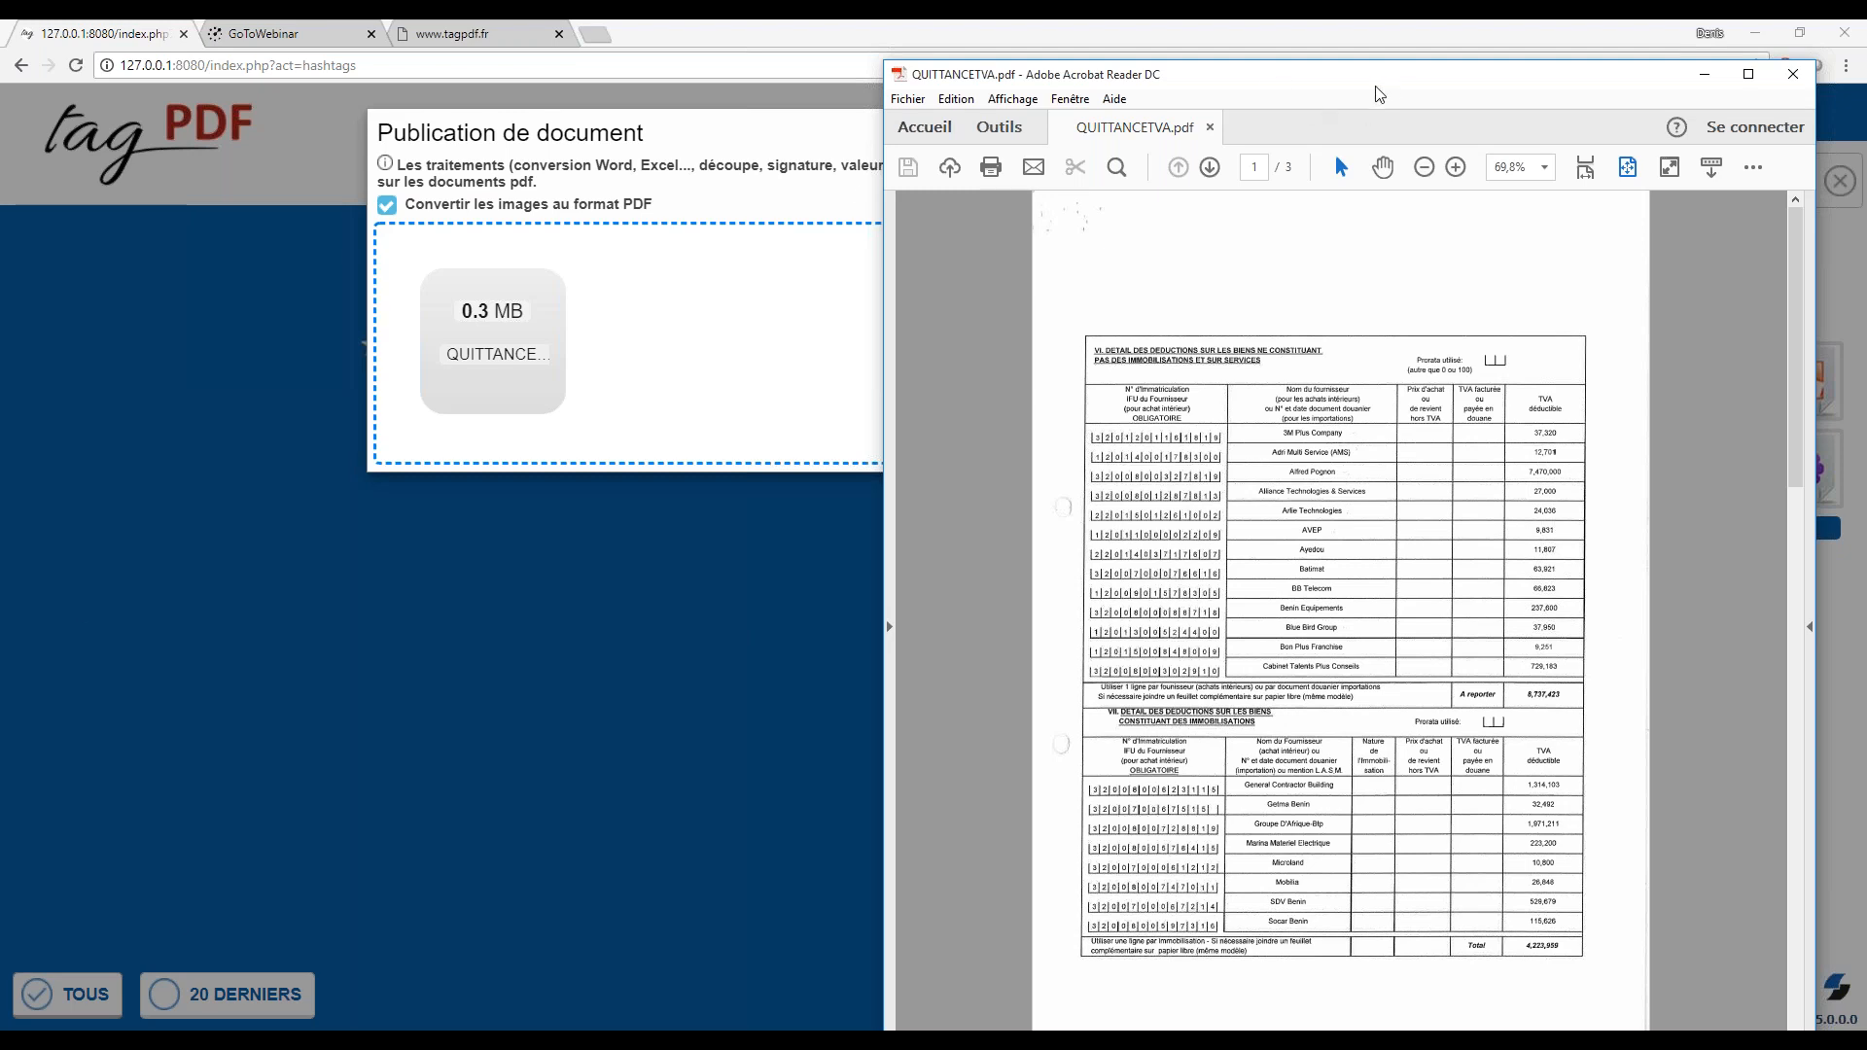
{"action": "left_click_drag", "start_coordinate": [1375, 93], "coordinate": [1269, 574]}
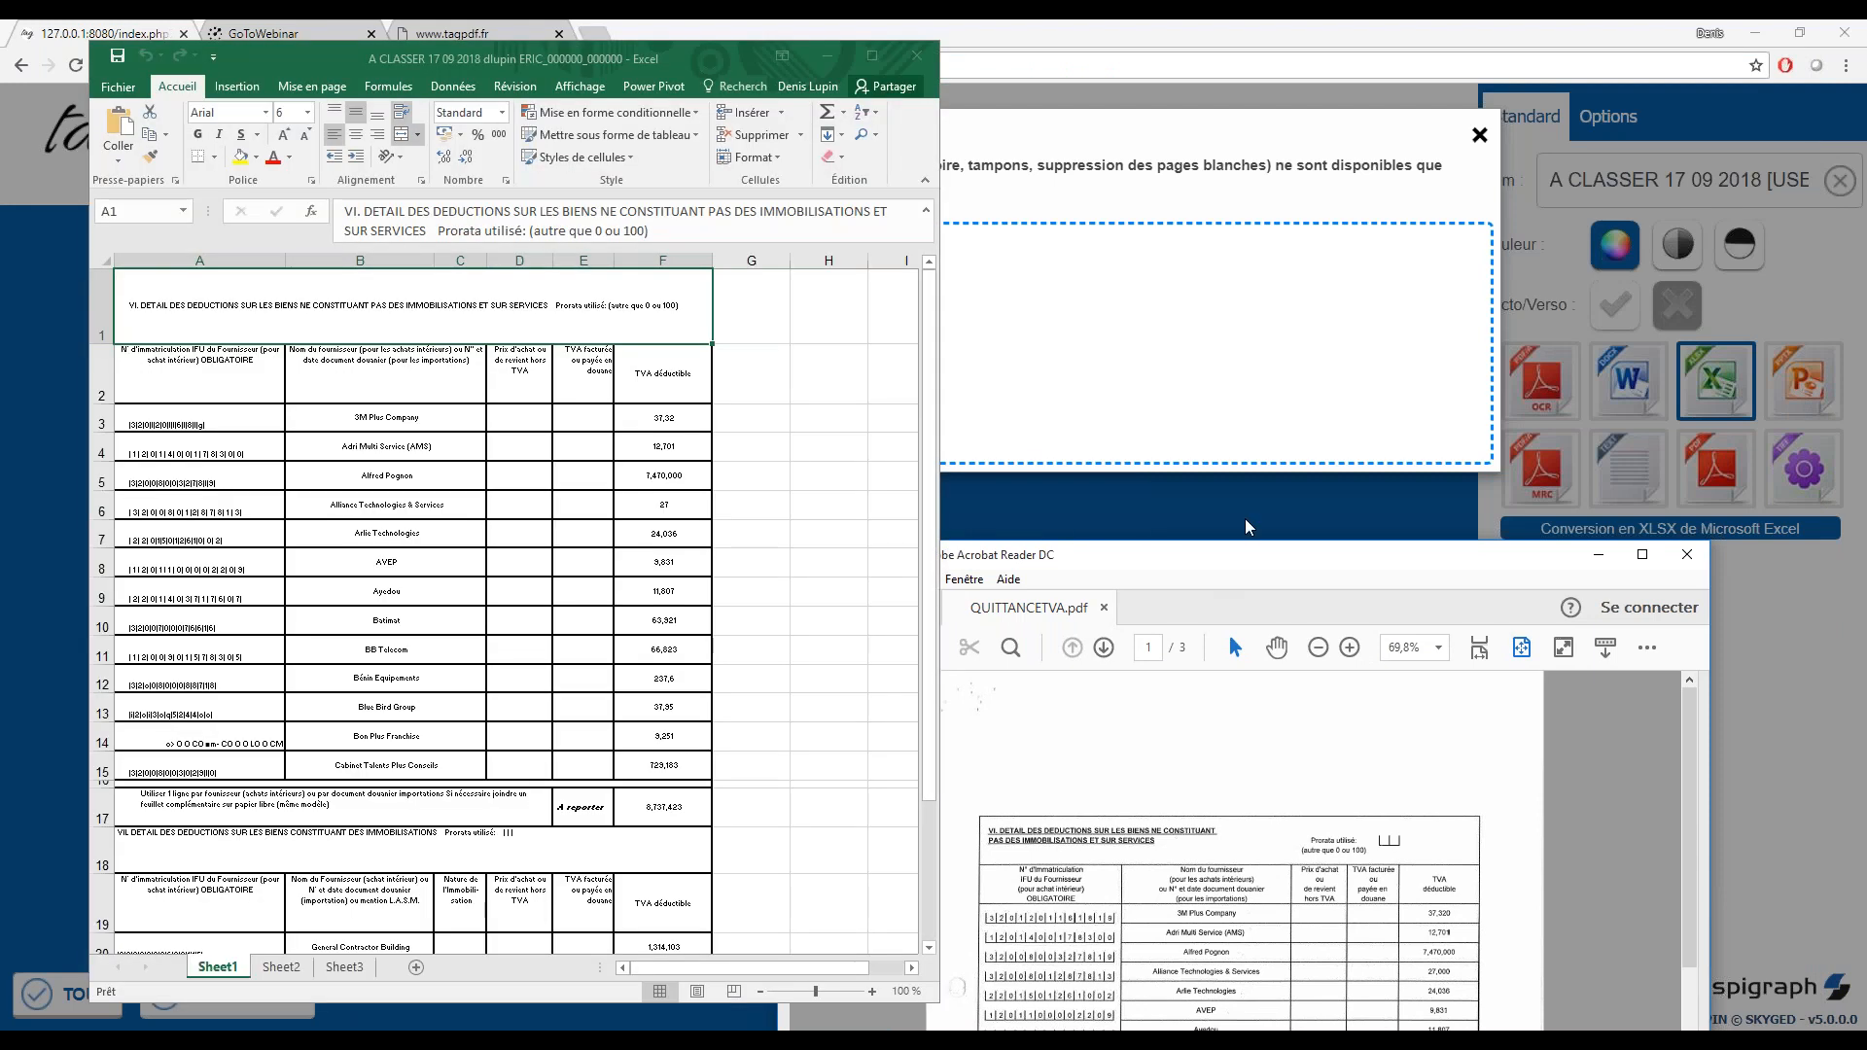
{"action": "left_click_drag", "start_coordinate": [1248, 521], "coordinate": [1385, 91]}
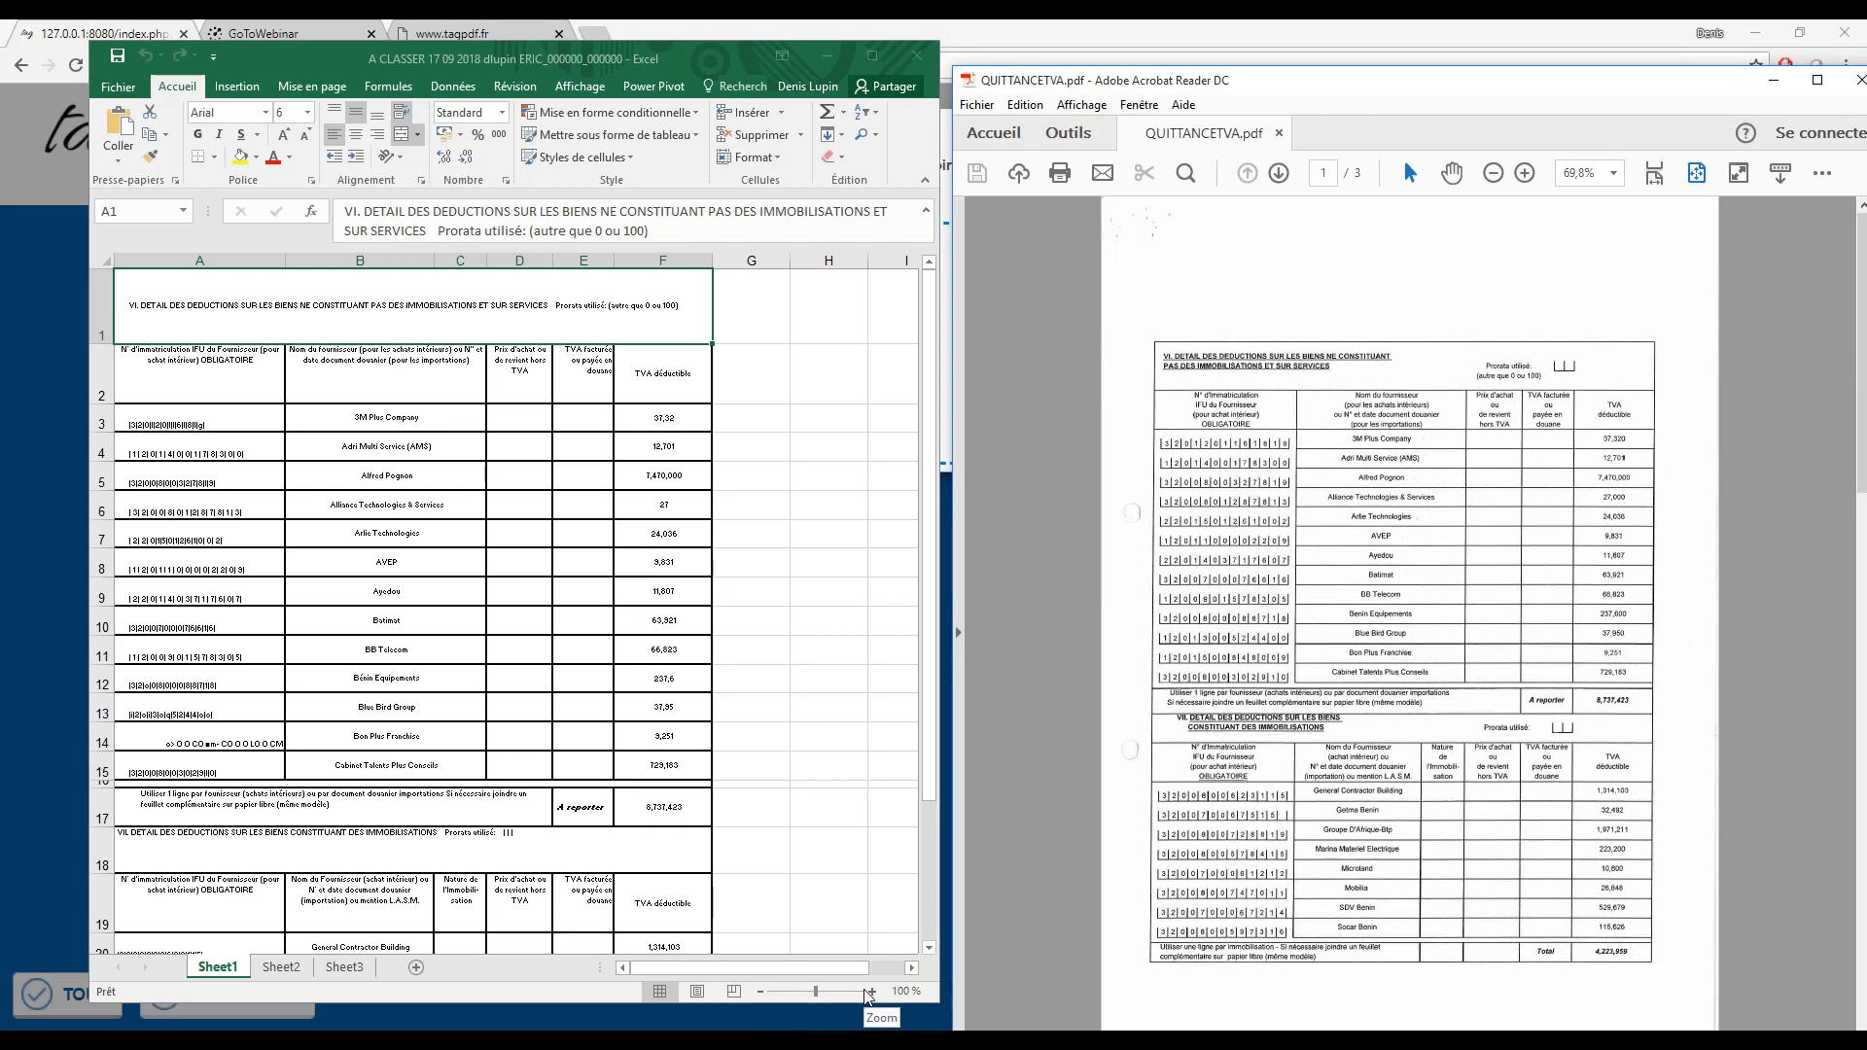
Compare the supplier names and TVA déductible column in the converted workbook with the original PDF, then put both windows away
{"action": "left_click", "coordinate": [863, 992]}
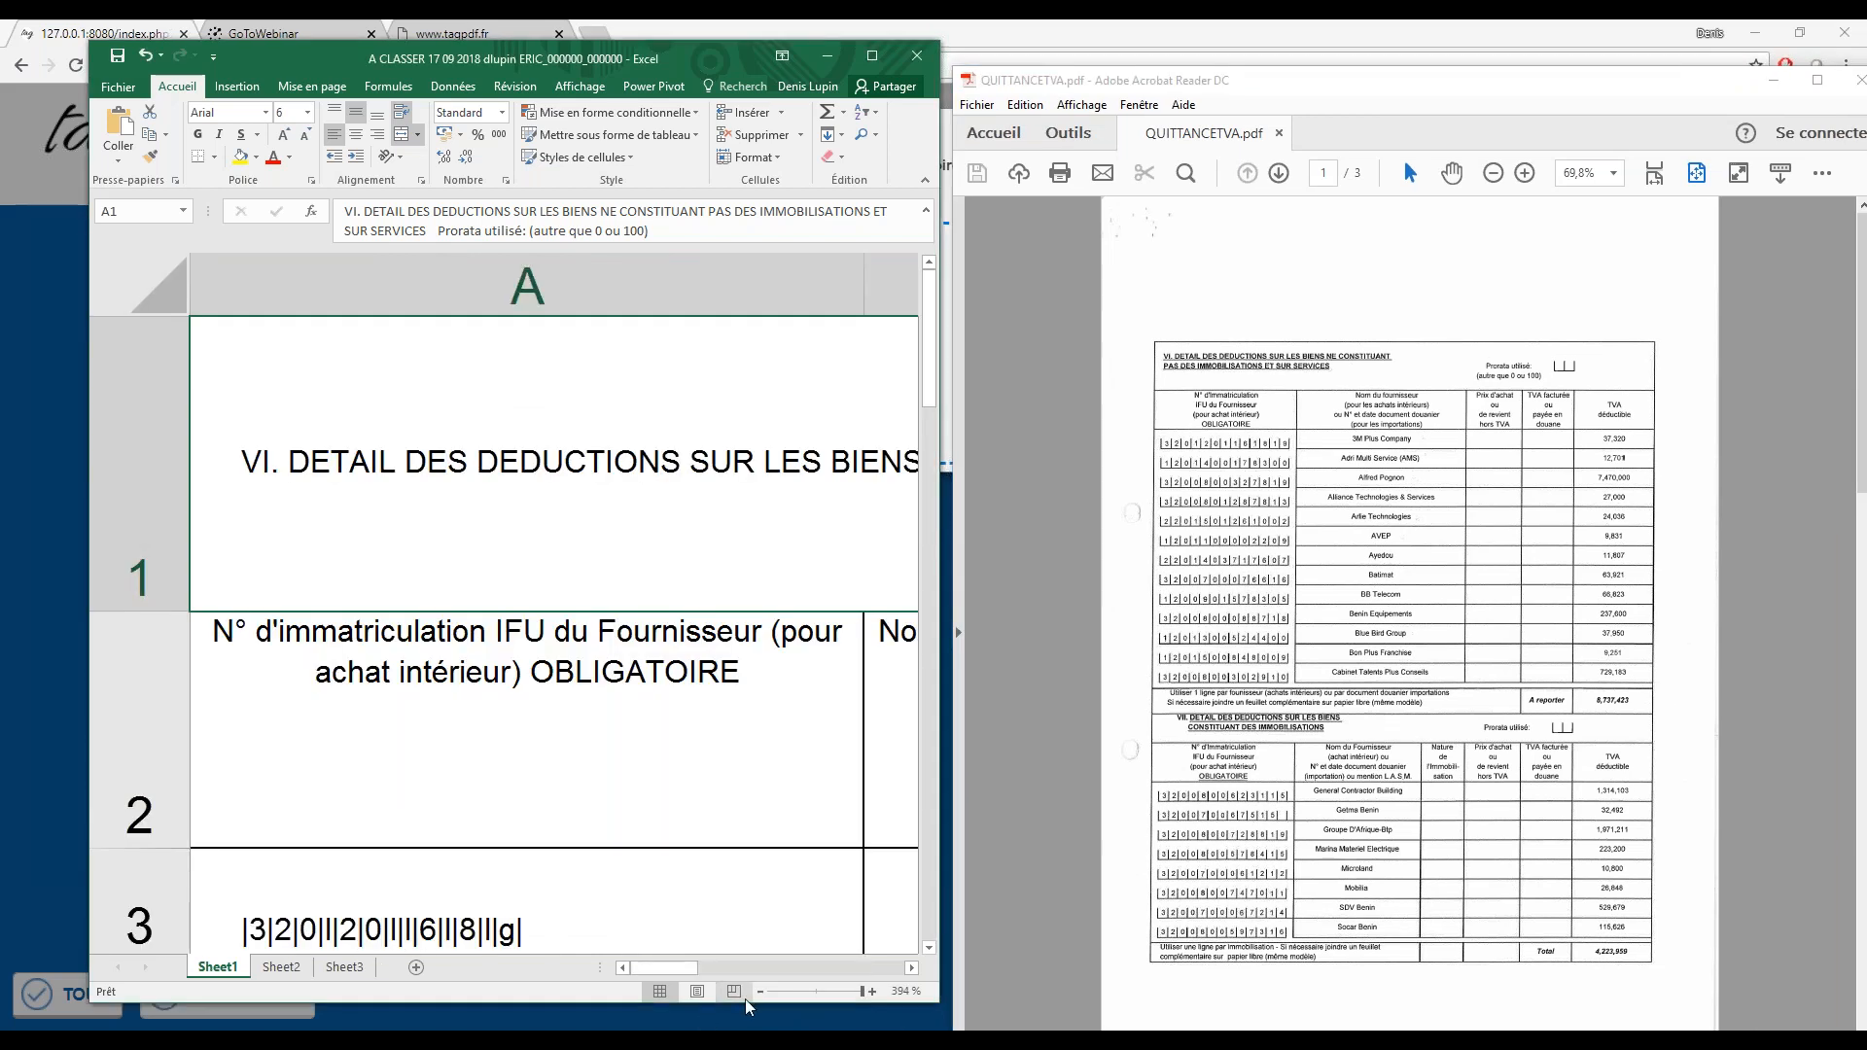
{"action": "left_click", "coordinate": [760, 992]}
{"action": "left_click", "coordinate": [759, 992]}
{"action": "left_click", "coordinate": [760, 992]}
{"action": "left_click", "coordinate": [760, 992]}
{"action": "left_click", "coordinate": [759, 992]}
{"action": "left_click", "coordinate": [759, 992]}
{"action": "left_click", "coordinate": [760, 992]}
{"action": "left_click", "coordinate": [759, 992]}
{"action": "left_click", "coordinate": [760, 991]}
{"action": "left_click", "coordinate": [760, 992]}
{"action": "left_click", "coordinate": [759, 991]}
{"action": "left_click", "coordinate": [760, 992]}
{"action": "left_click", "coordinate": [759, 991]}
{"action": "left_click", "coordinate": [759, 992]}
{"action": "left_click", "coordinate": [760, 992]}
{"action": "left_click", "coordinate": [759, 992]}
{"action": "left_click", "coordinate": [760, 992]}
{"action": "left_click", "coordinate": [760, 992]}
{"action": "left_click", "coordinate": [759, 992]}
{"action": "left_click", "coordinate": [760, 992]}
{"action": "left_click", "coordinate": [911, 968]}
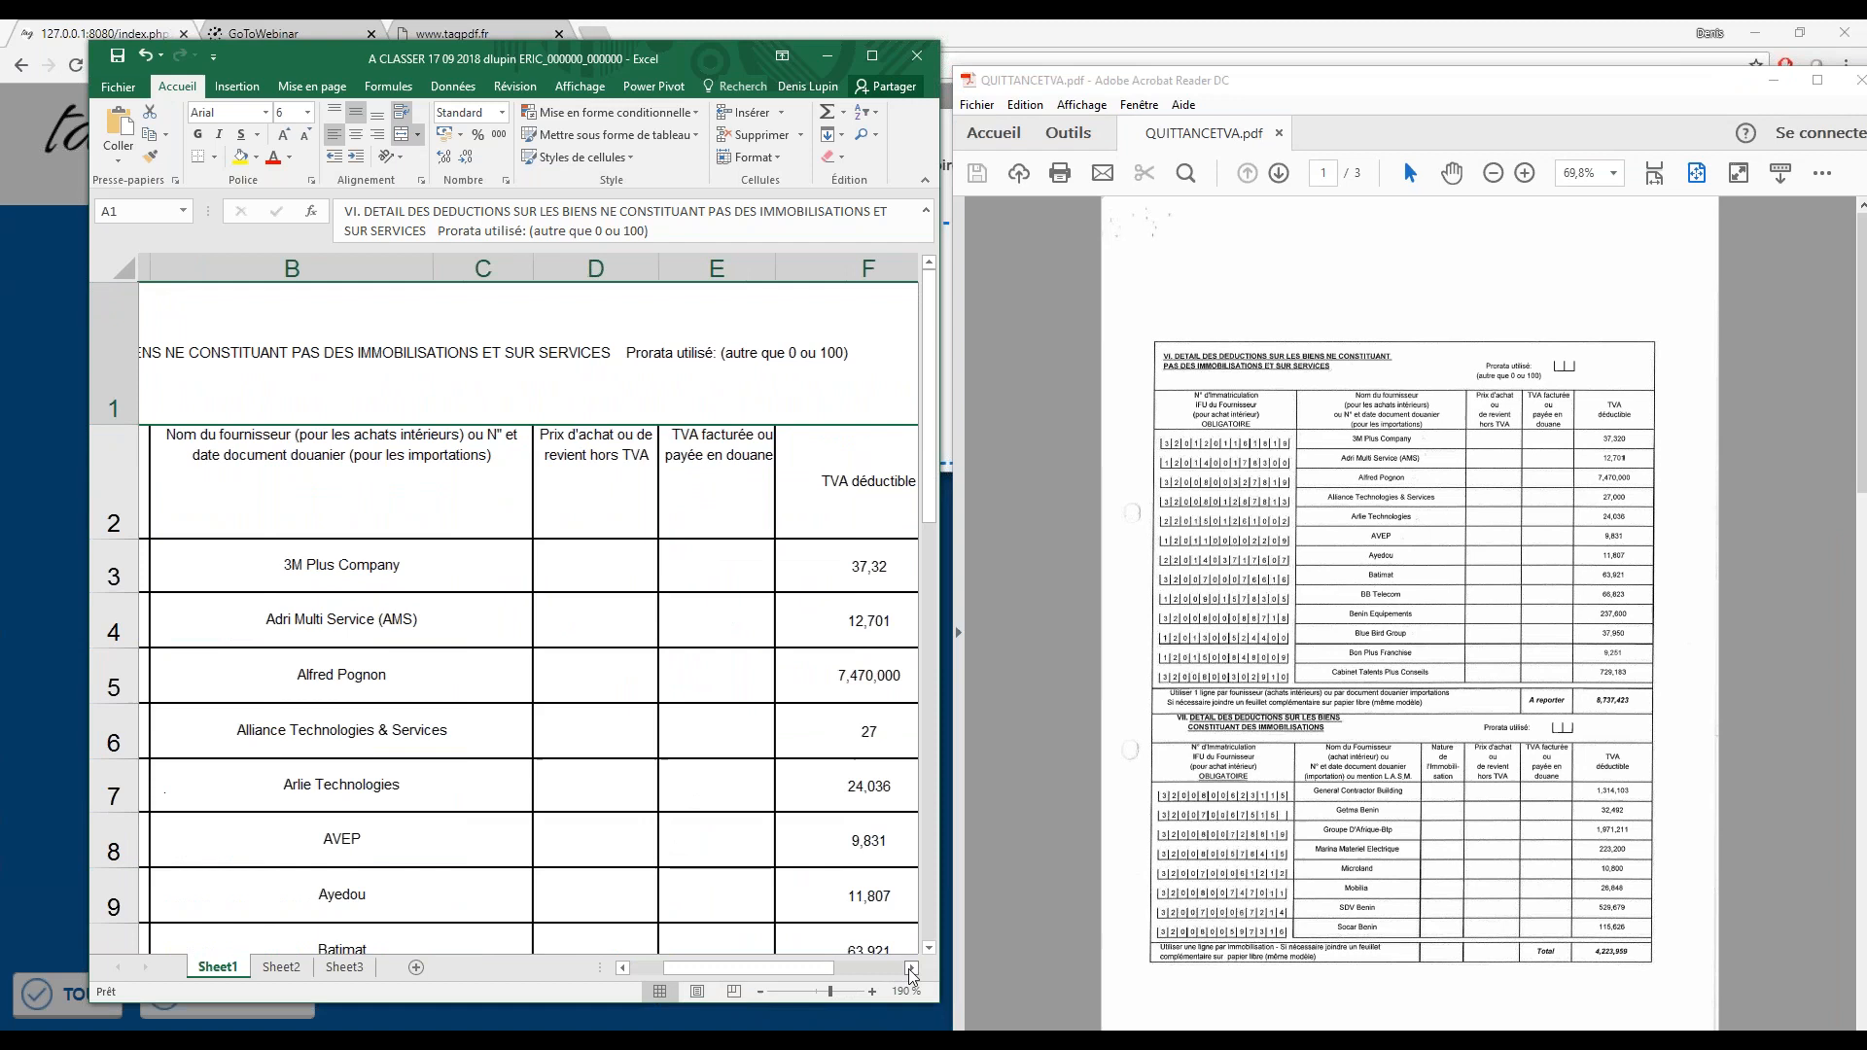
{"action": "left_click", "coordinate": [911, 968]}
{"action": "left_click", "coordinate": [1518, 441]}
{"action": "left_click", "coordinate": [1517, 540]}
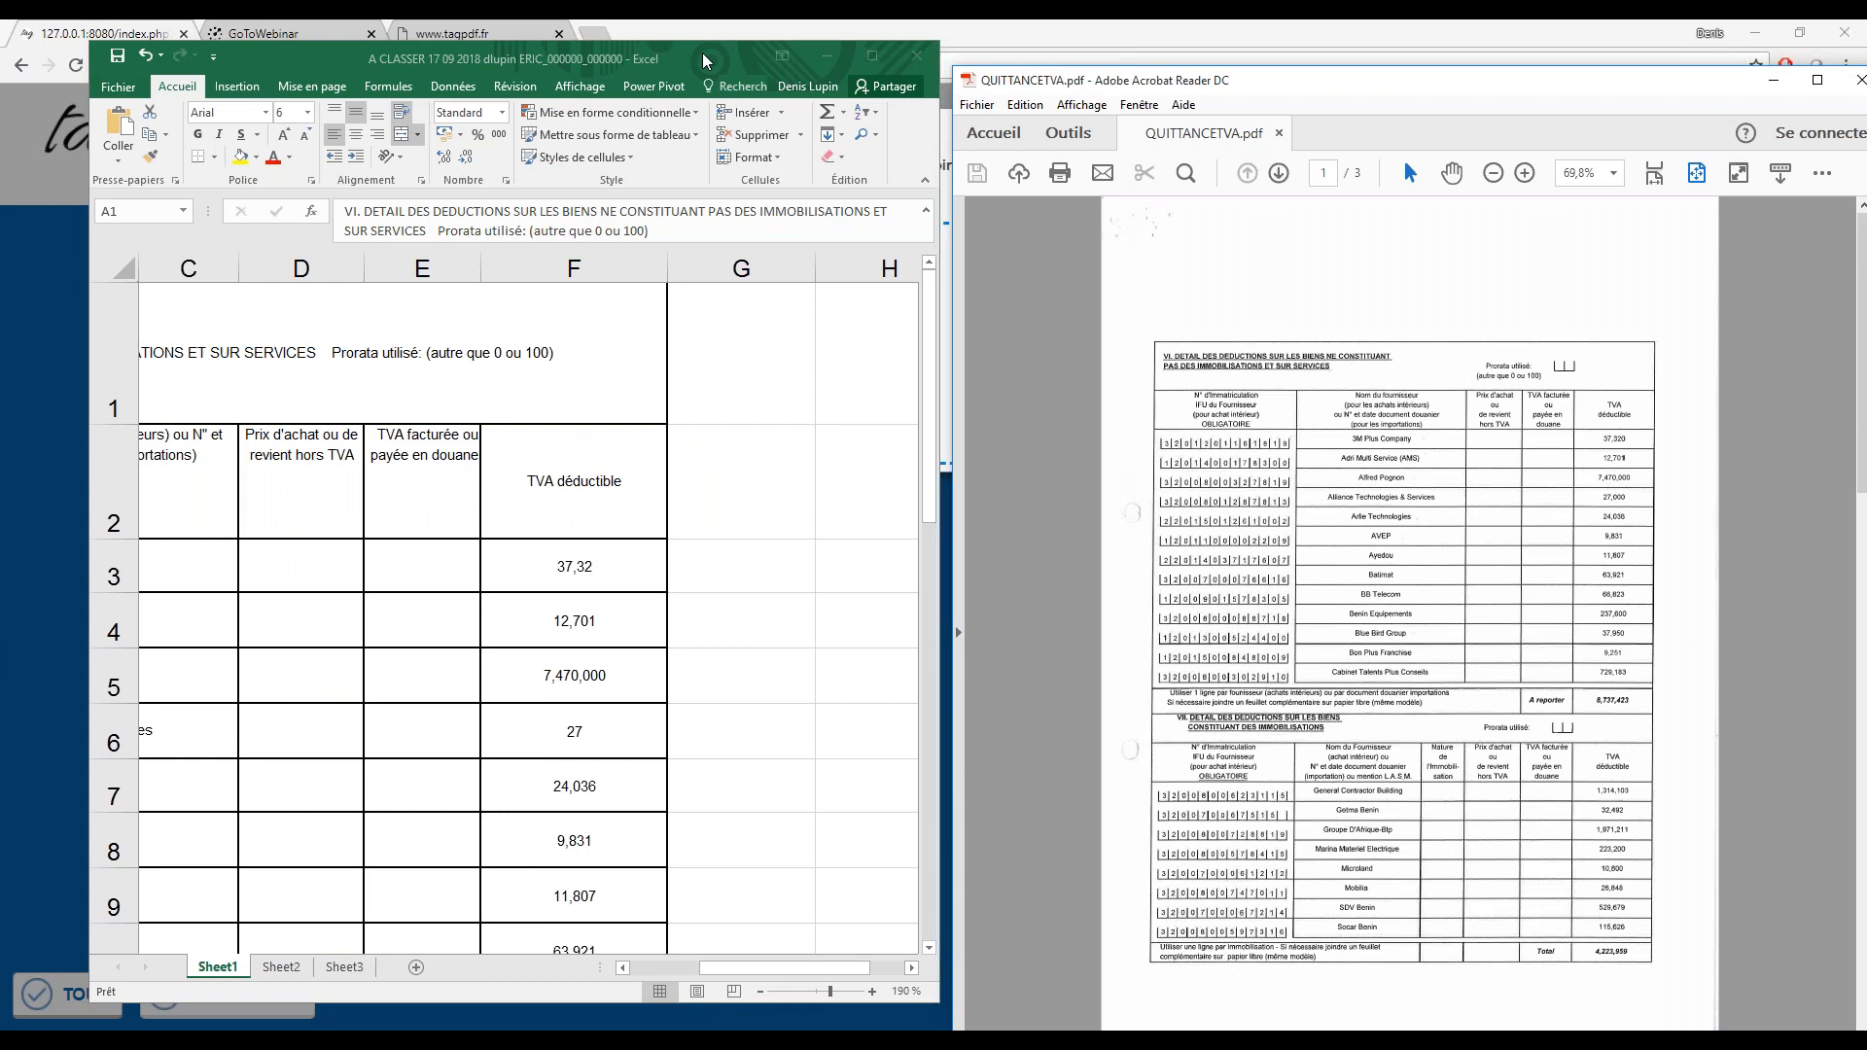
{"action": "left_click", "coordinate": [826, 56]}
{"action": "left_click", "coordinate": [1491, 90]}
{"action": "left_click_drag", "start_coordinate": [1485, 94], "coordinate": [1866, 94]}
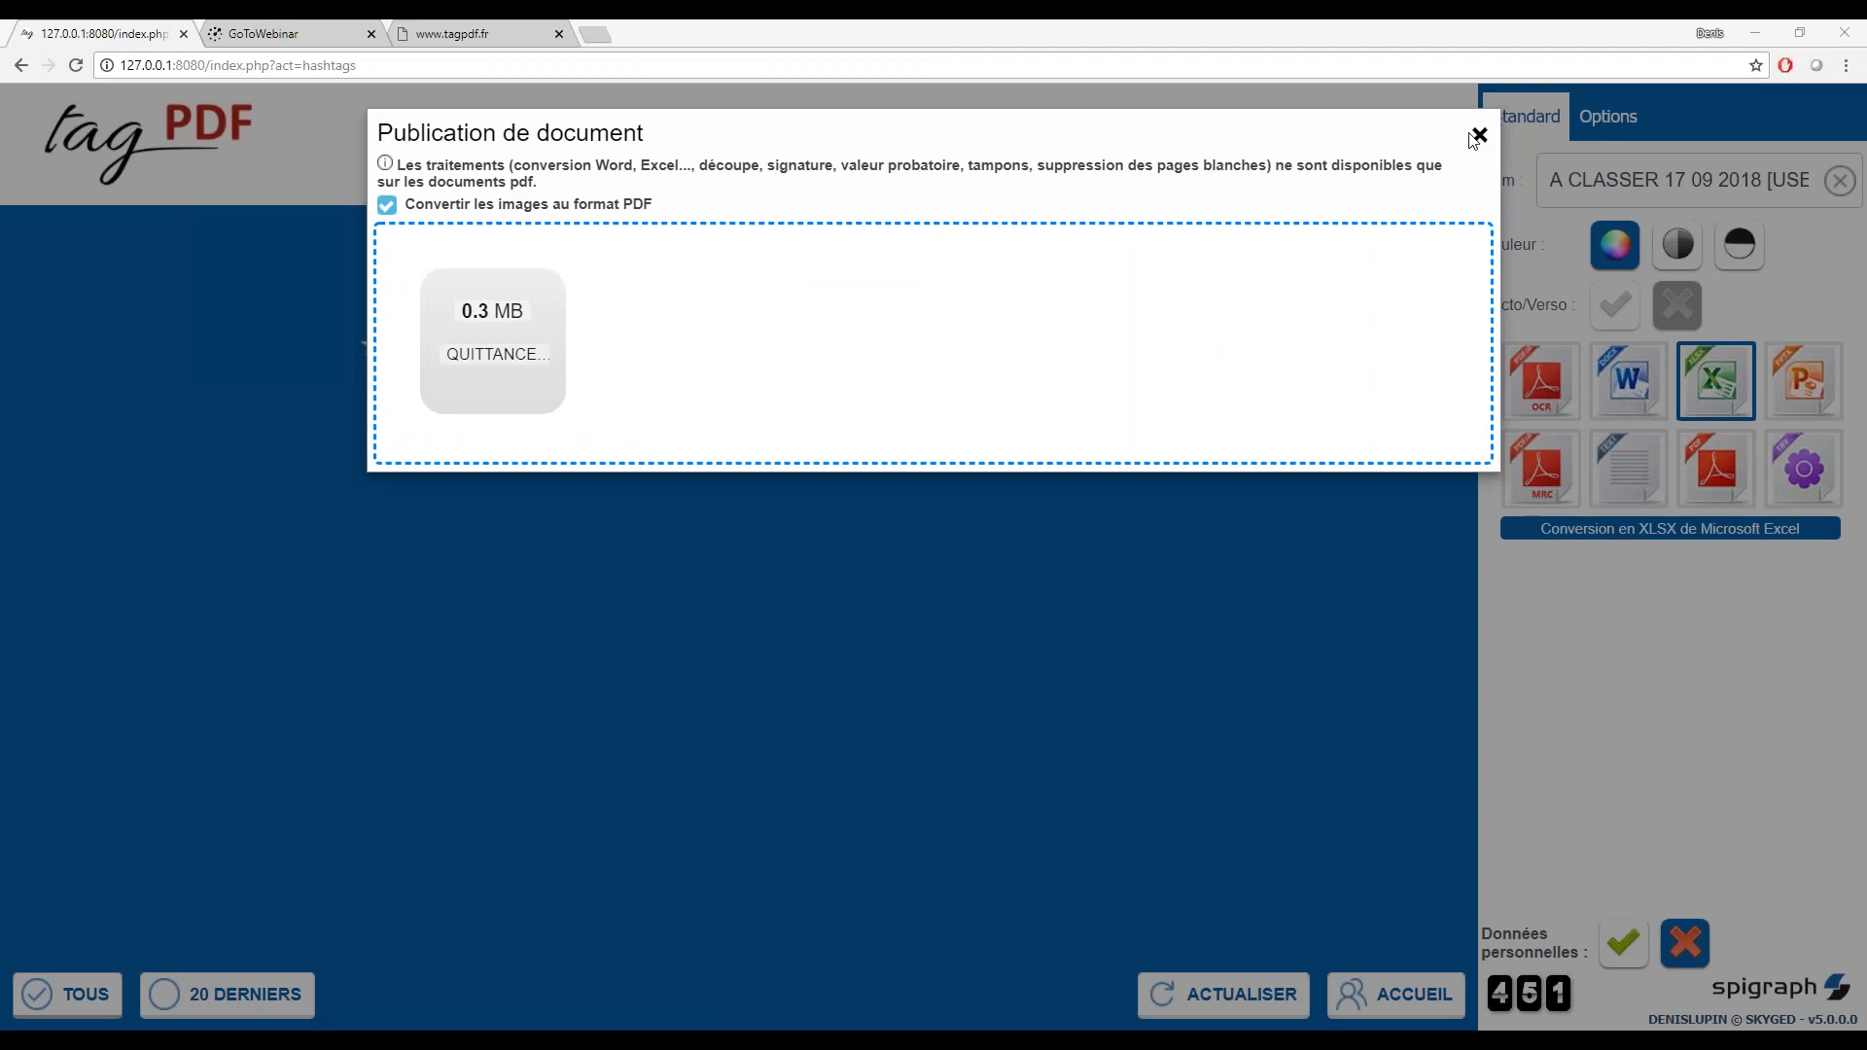
Close the document publication dialog and reload hashtag mode with no hashtag selected
{"action": "left_click", "coordinate": [264, 352]}
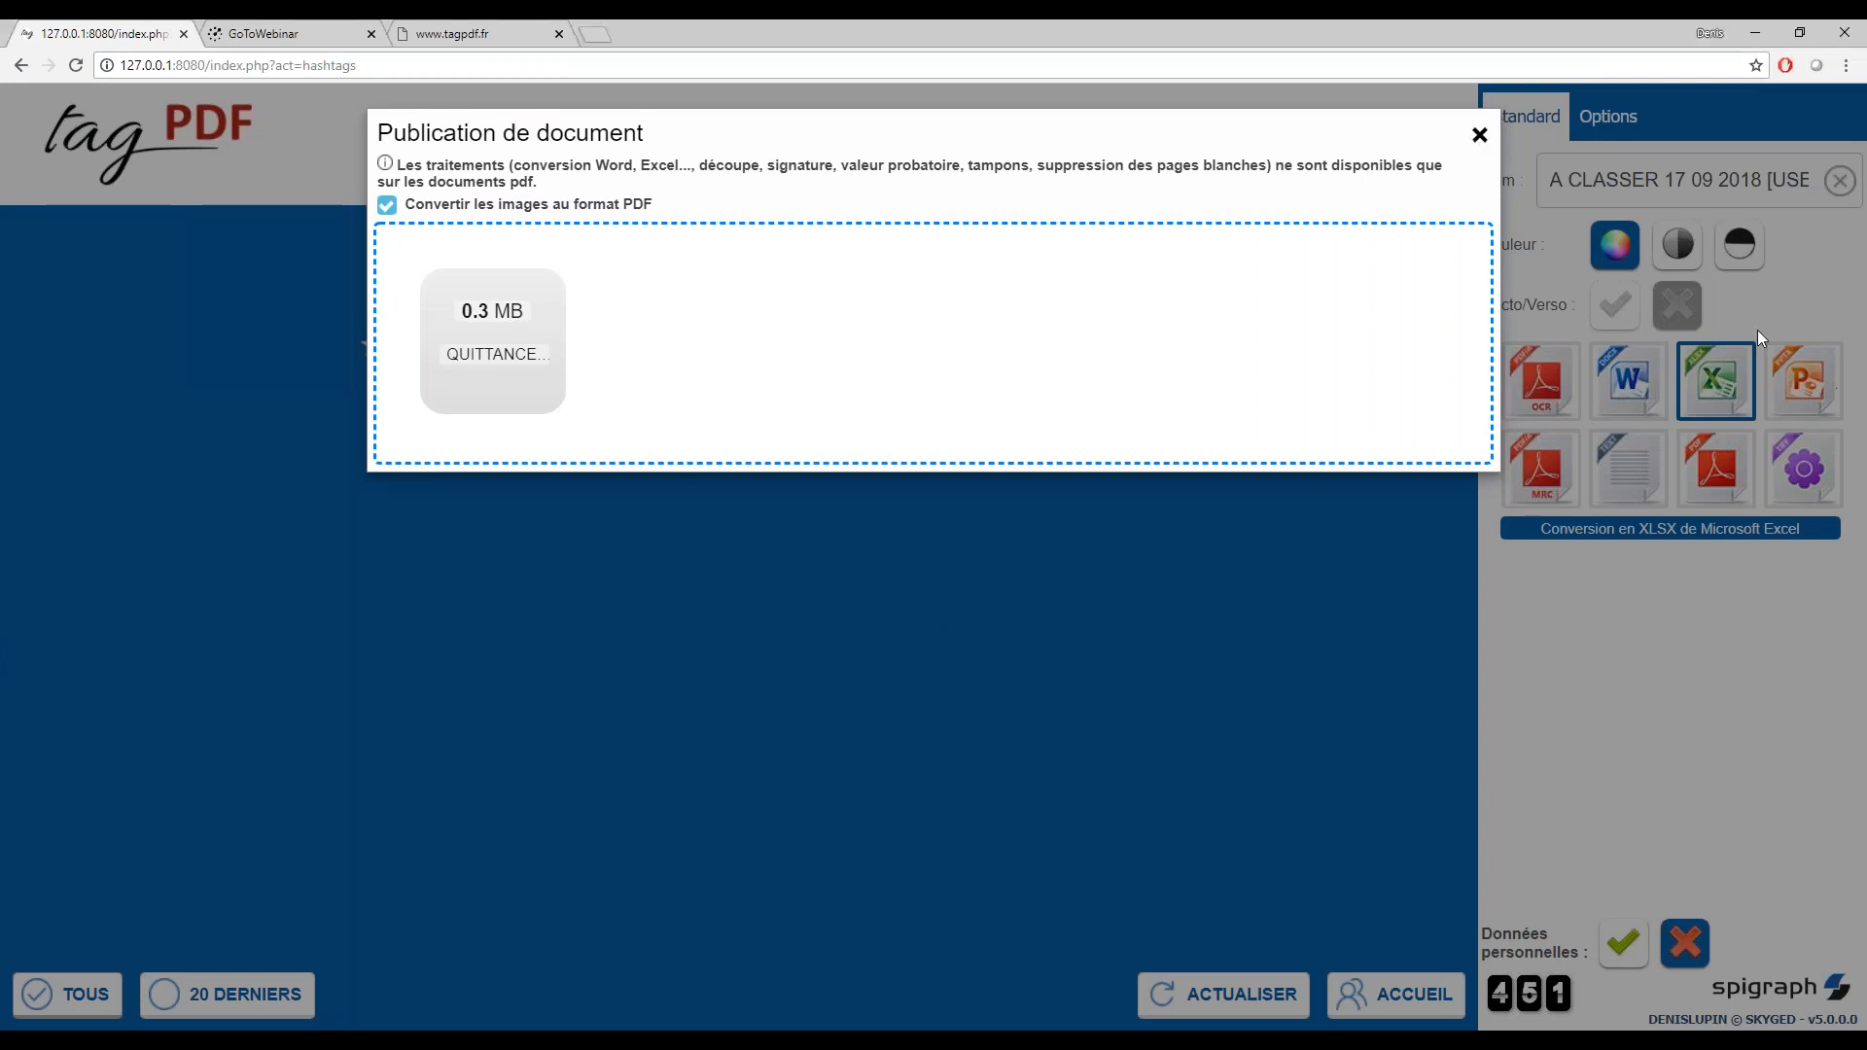
{"action": "left_click", "coordinate": [1478, 136]}
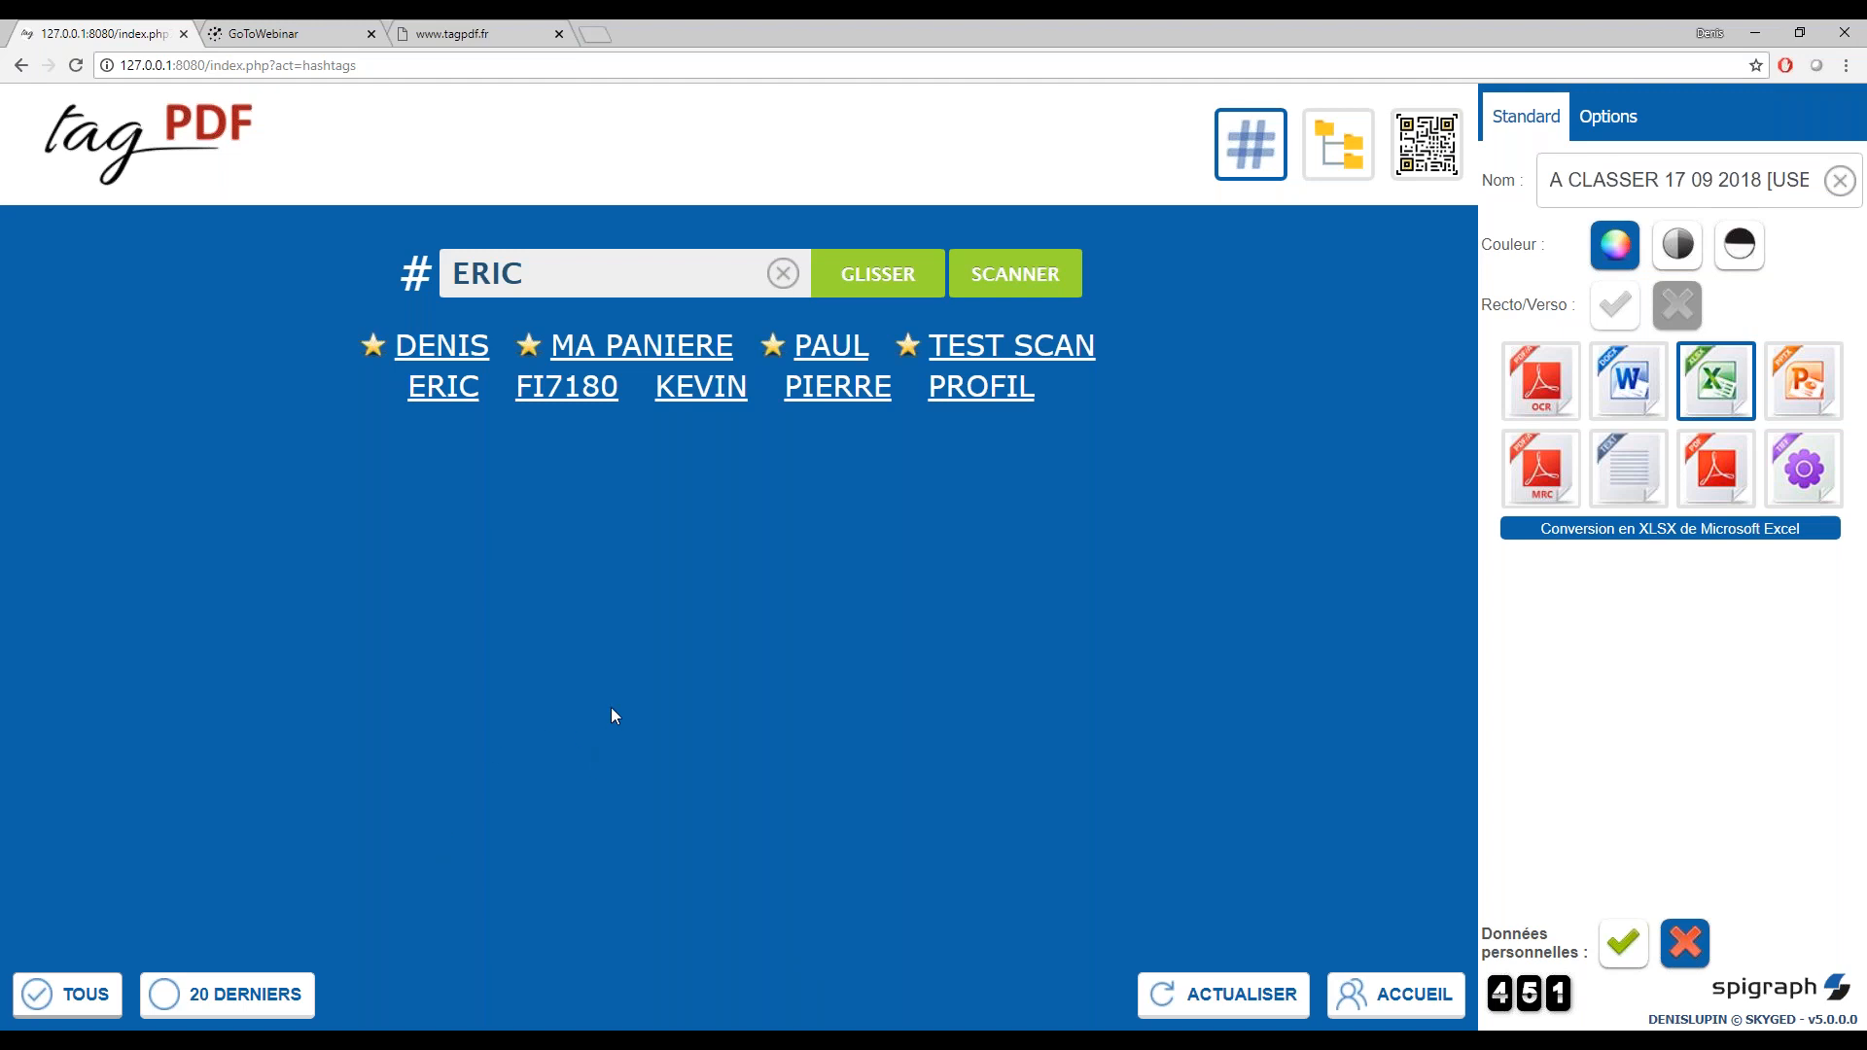
{"action": "left_click", "coordinate": [1326, 164]}
{"action": "left_click", "coordinate": [1233, 154]}
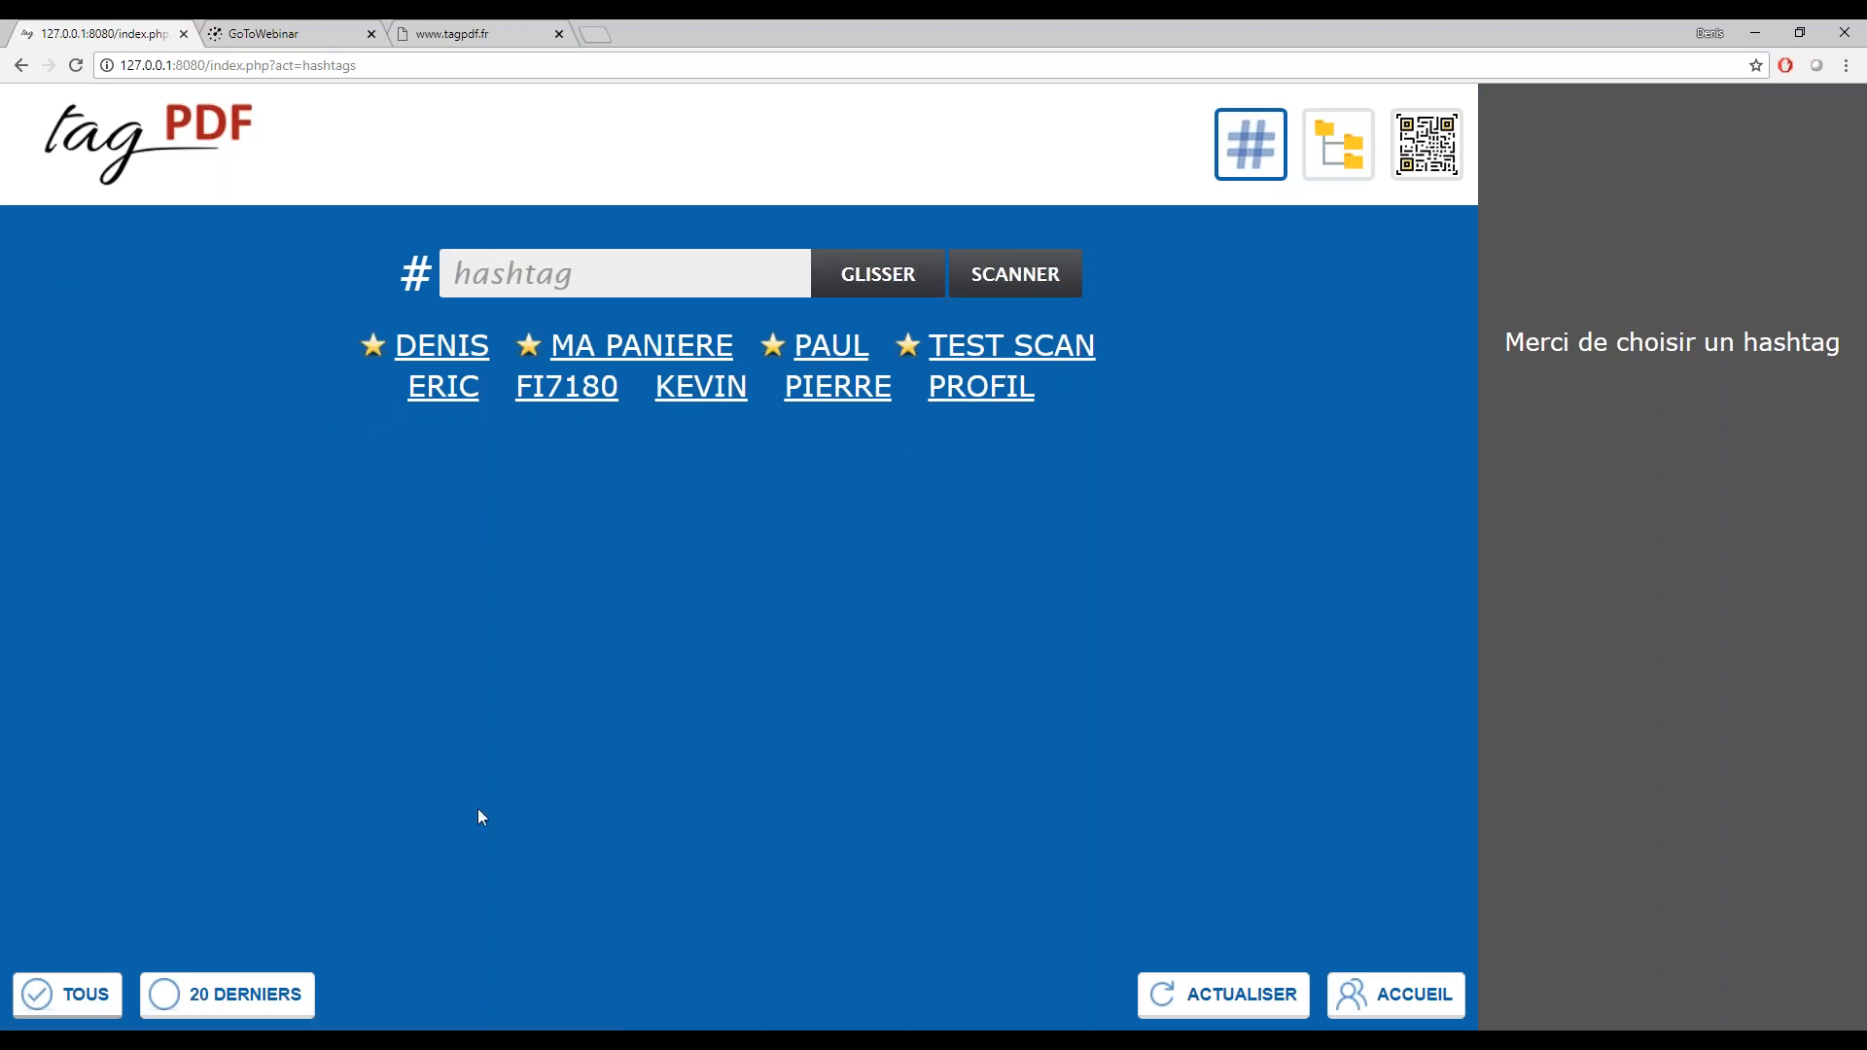
Create a new subfolder in the courrier folder in File Explorer, named with the new recipient's first name
{"action": "mouse_move", "coordinate": [385, 1021]}
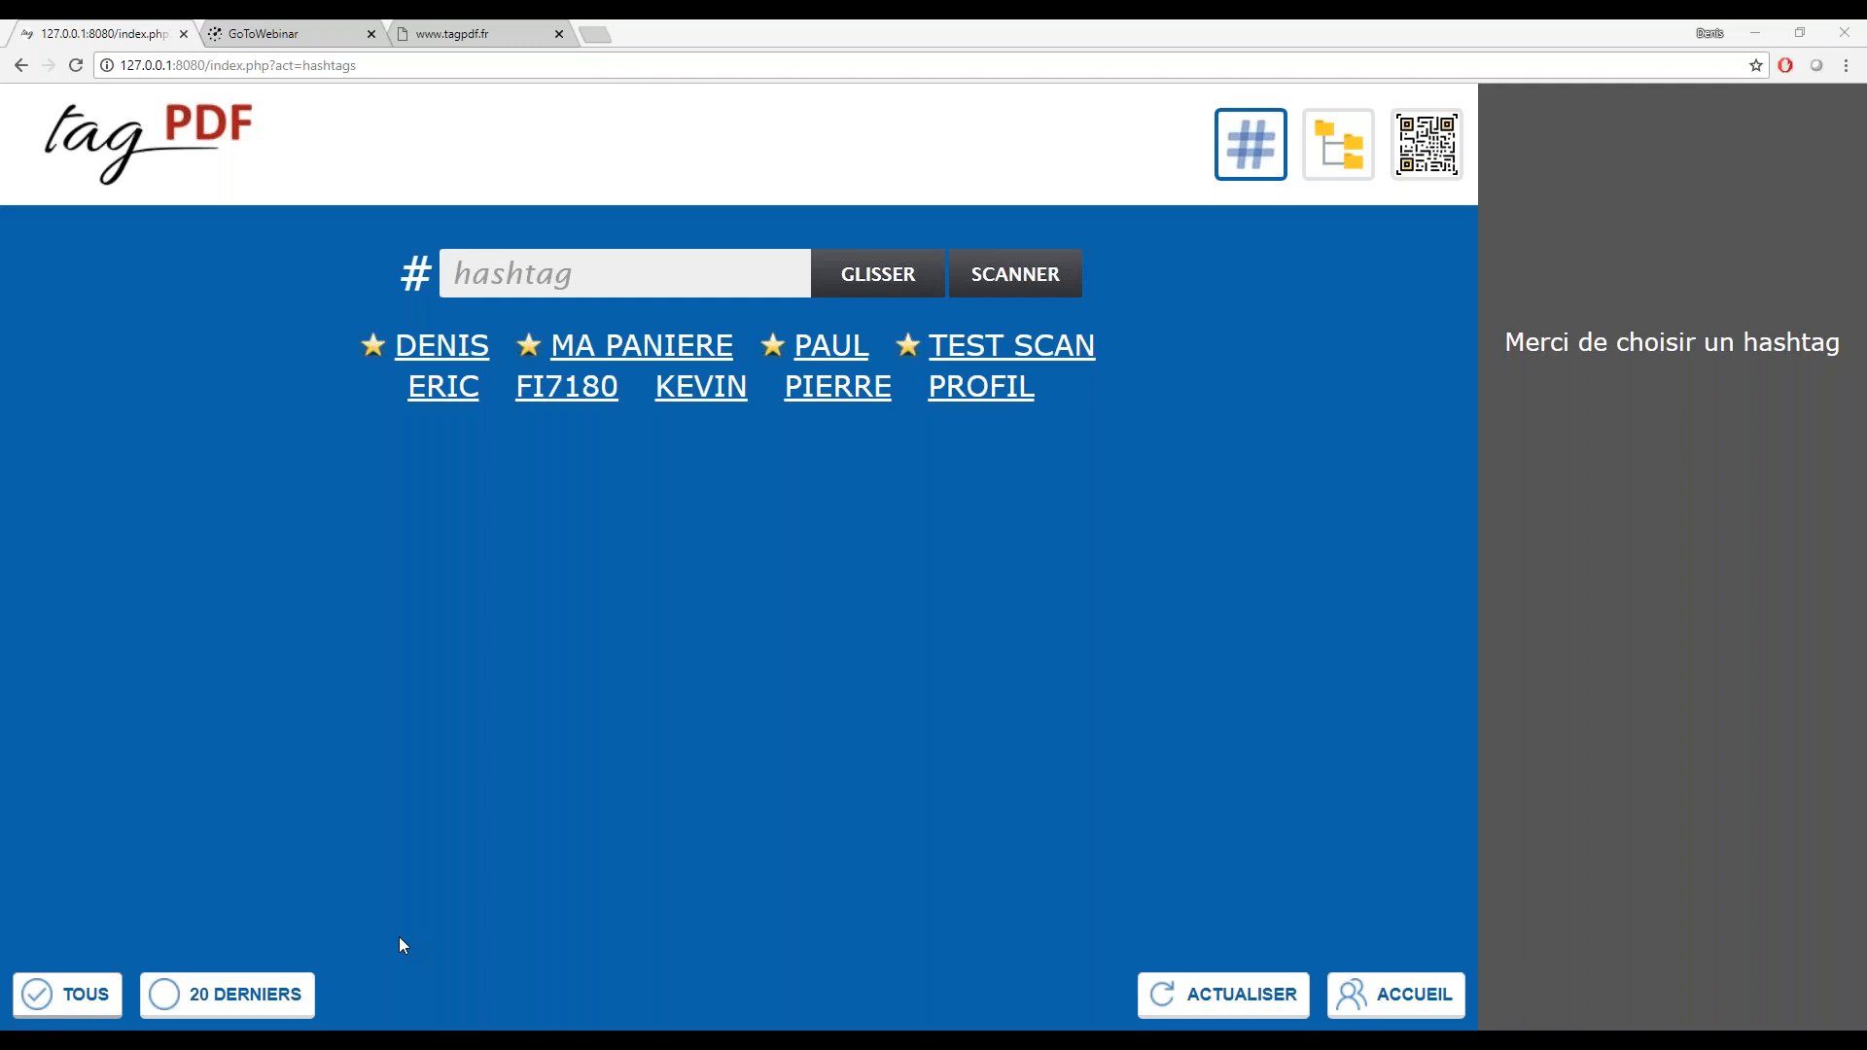
{"action": "left_click_drag", "start_coordinate": [0, 507], "coordinate": [688, 134]}
{"action": "right_click", "coordinate": [577, 561]}
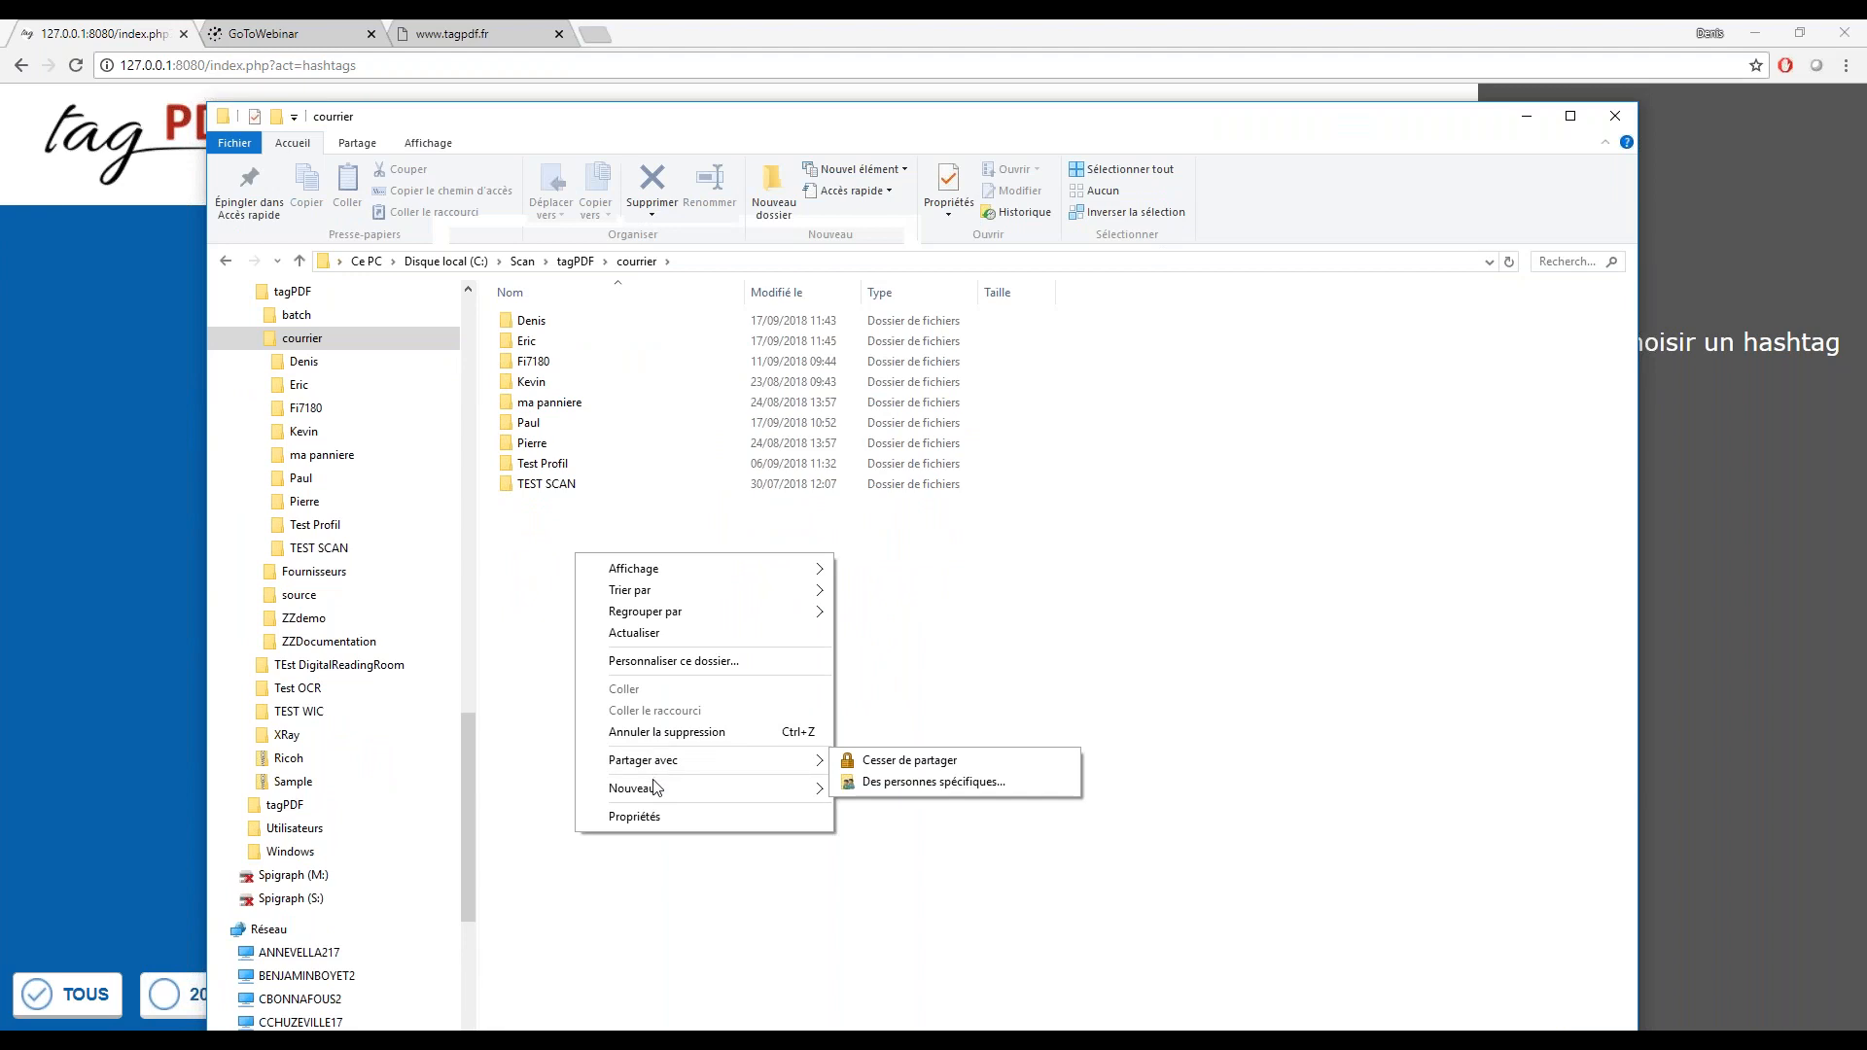
{"action": "mouse_move", "coordinate": [653, 789]}
{"action": "left_click", "coordinate": [887, 791]}
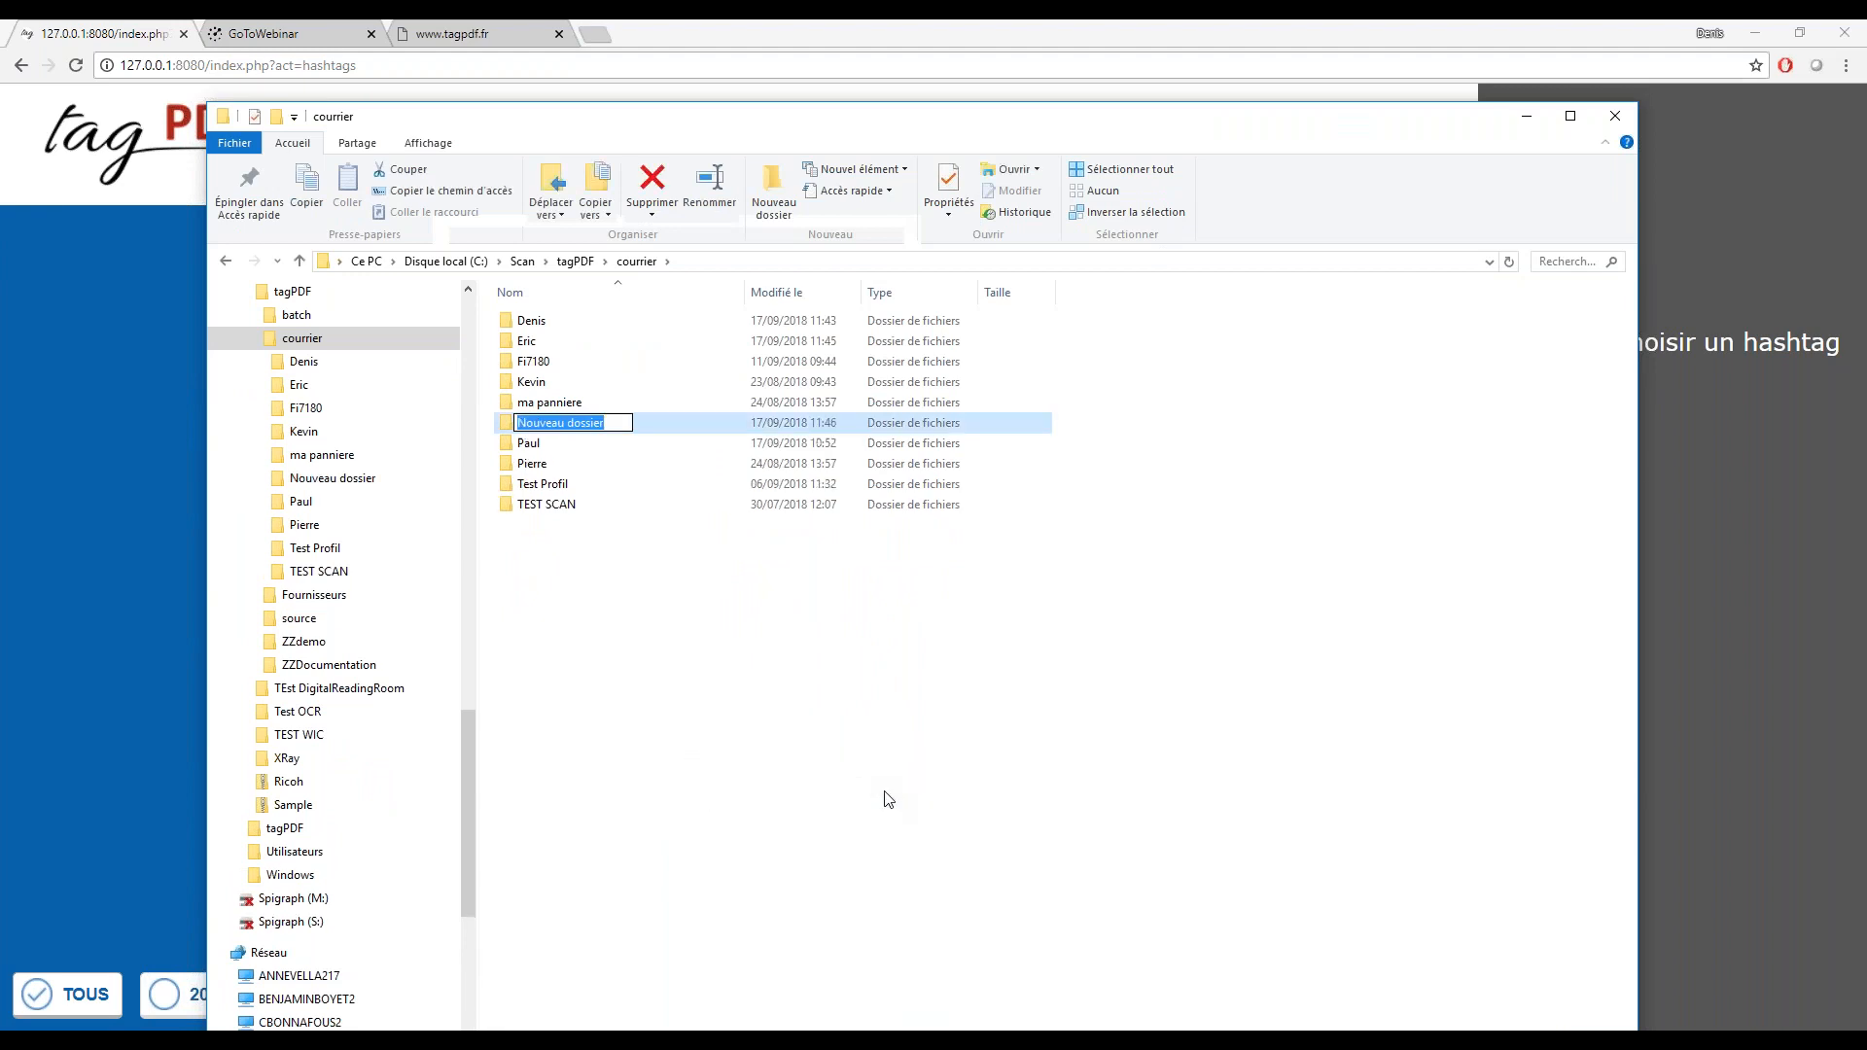
{"action": "type", "text": "Ja"}
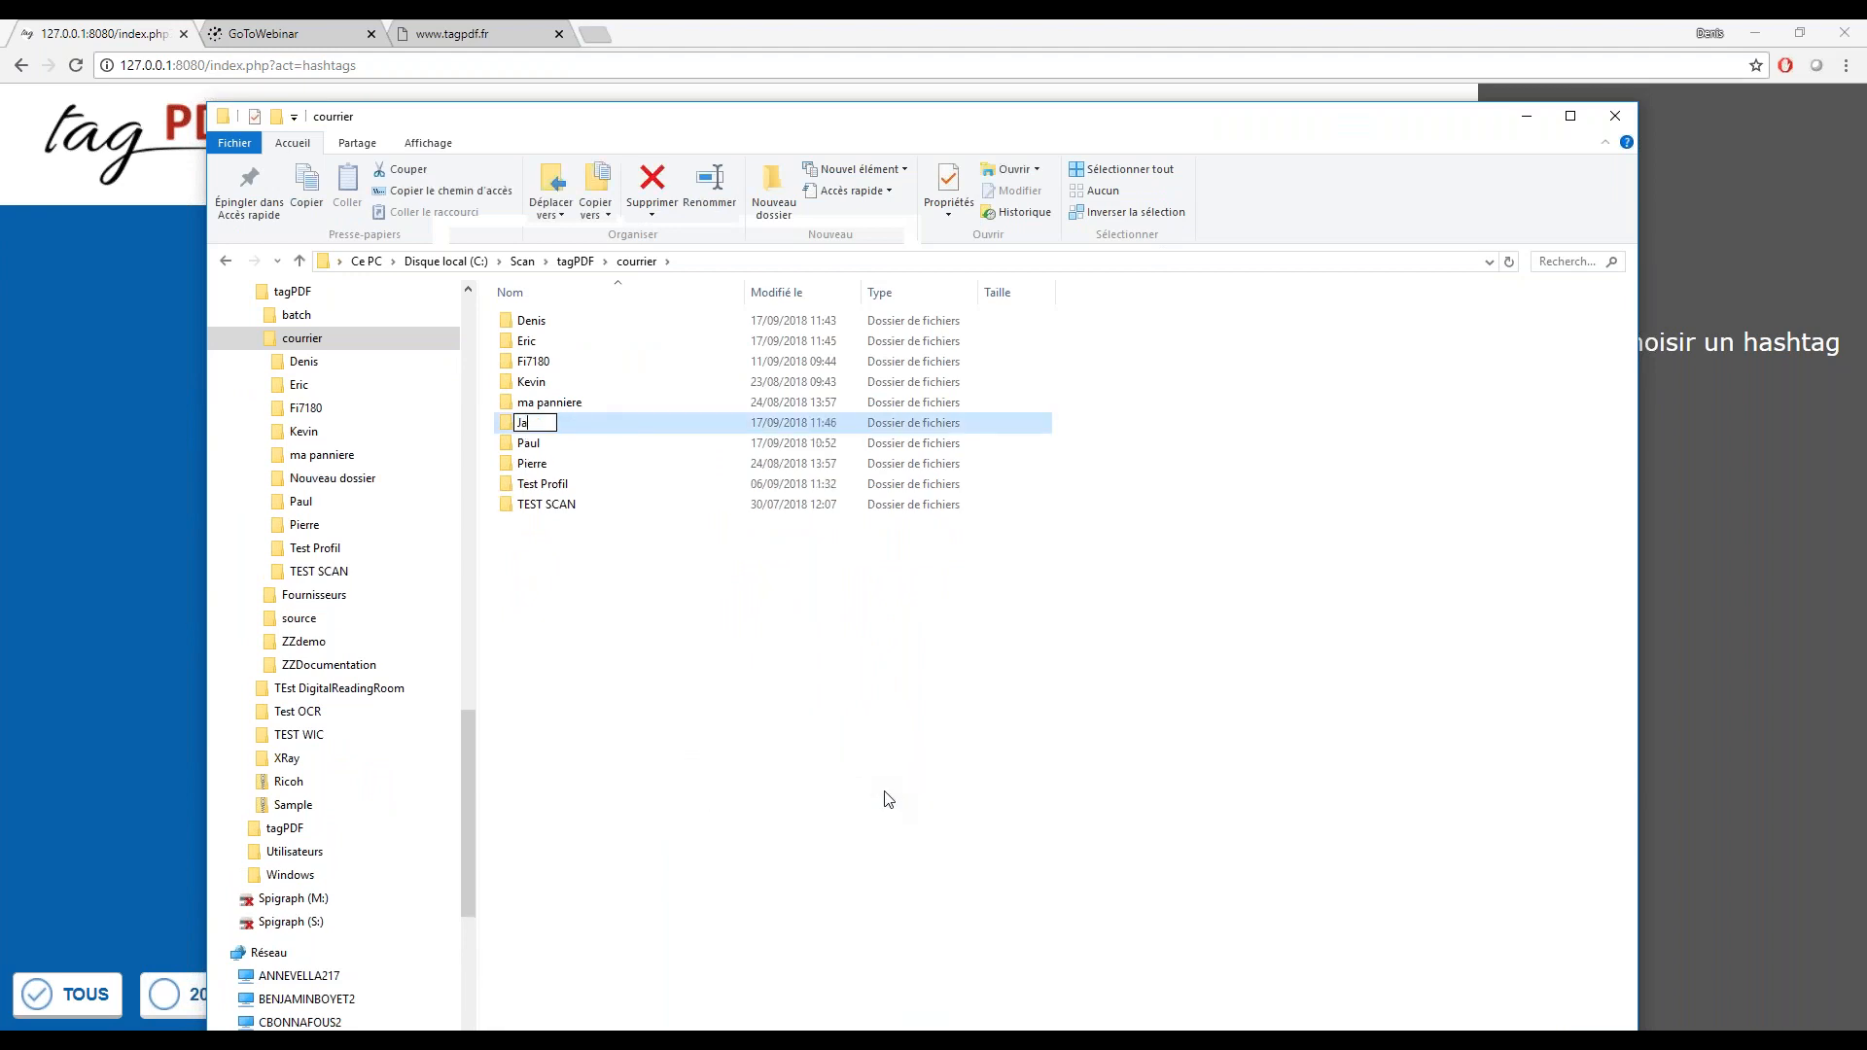
{"action": "type", "text": "cques"}
{"action": "key", "text": "Return"}
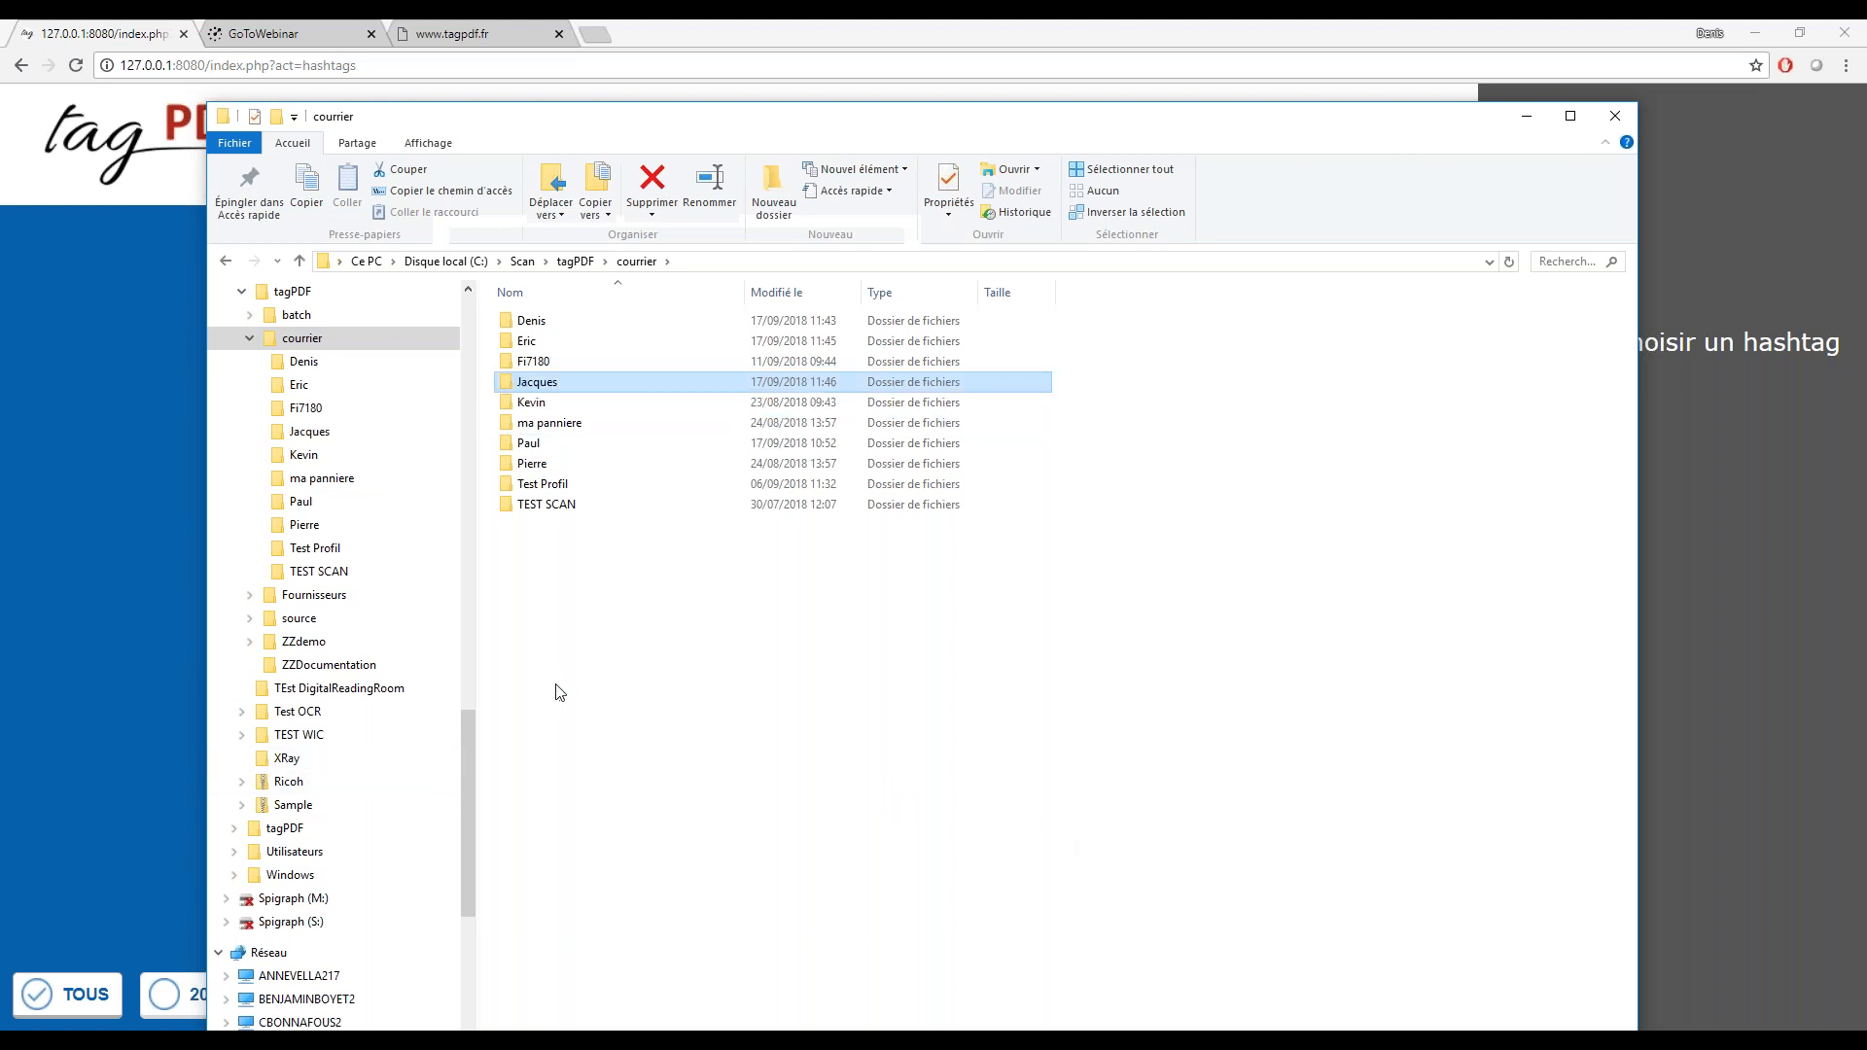
Generate the TagPDF classification for the new folder, adding a non-favourite hashtag with the recipient's first name in capitals and the Défaut profile
{"action": "left_click", "coordinate": [530, 389]}
{"action": "right_click", "coordinate": [532, 391]}
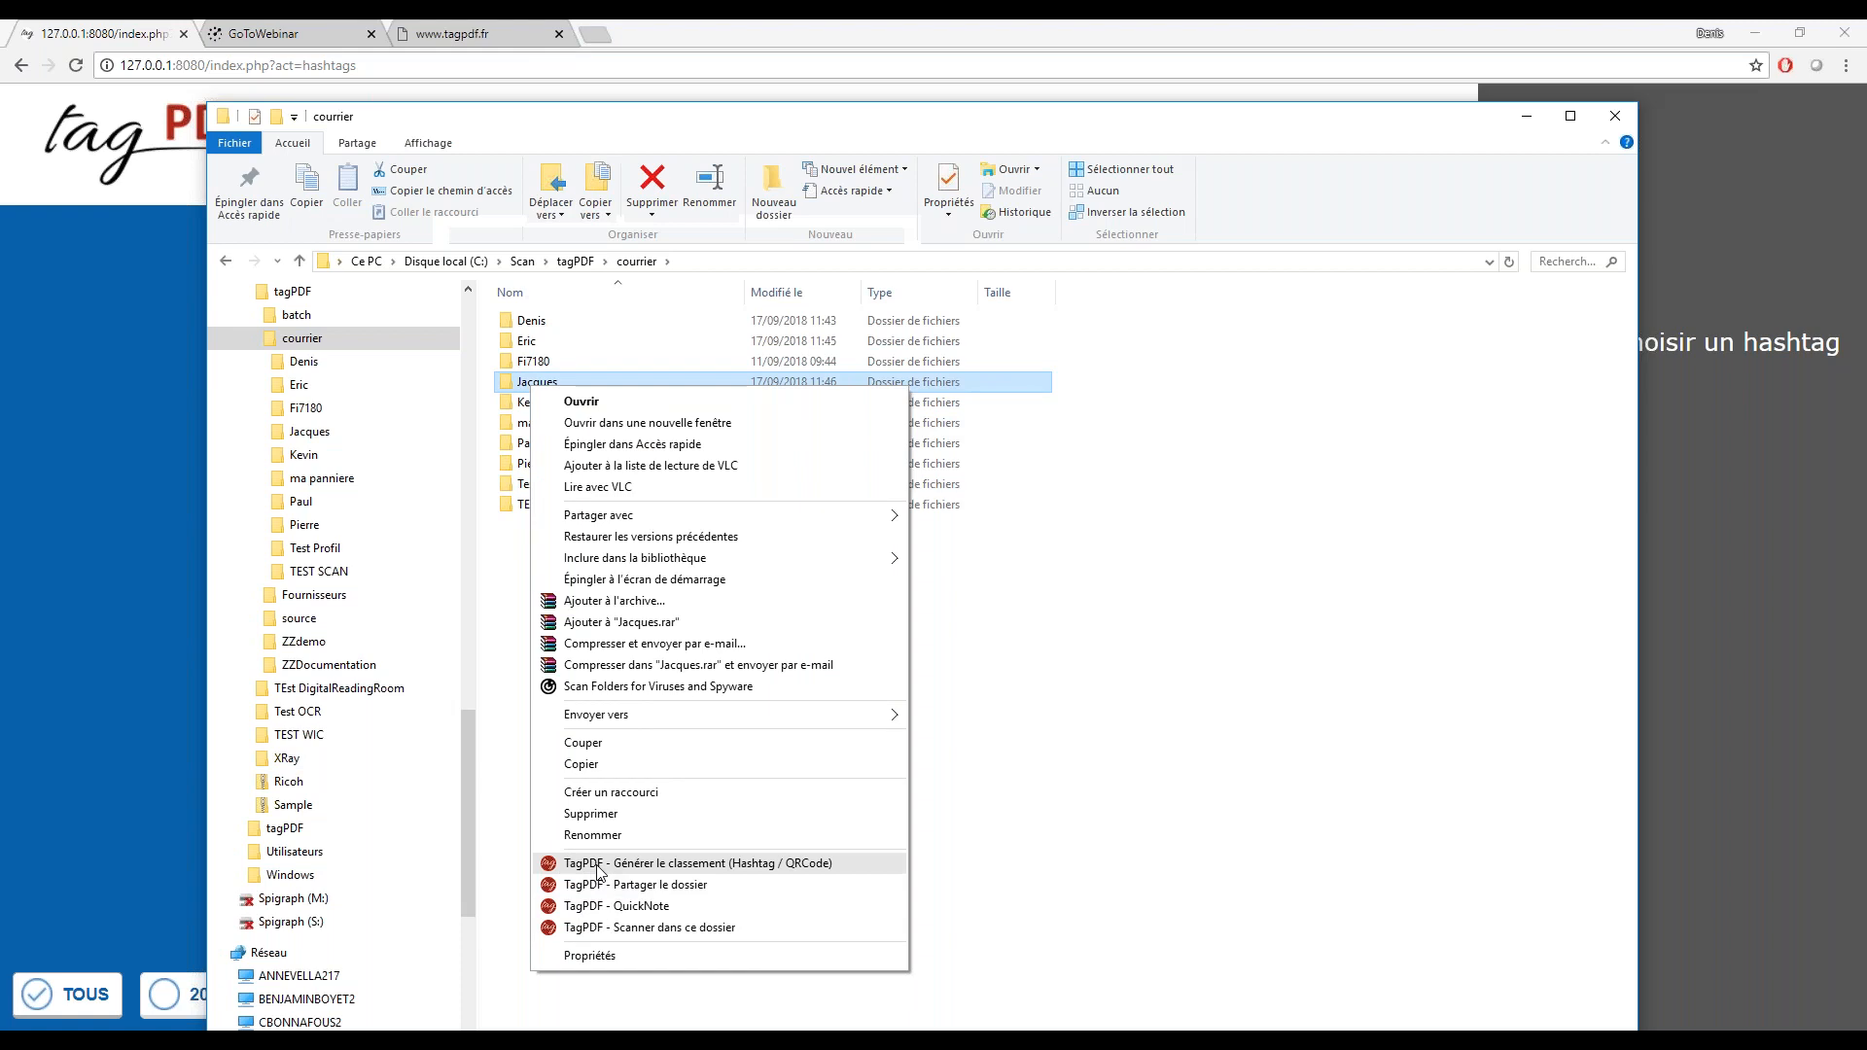
{"action": "left_click", "coordinate": [598, 866]}
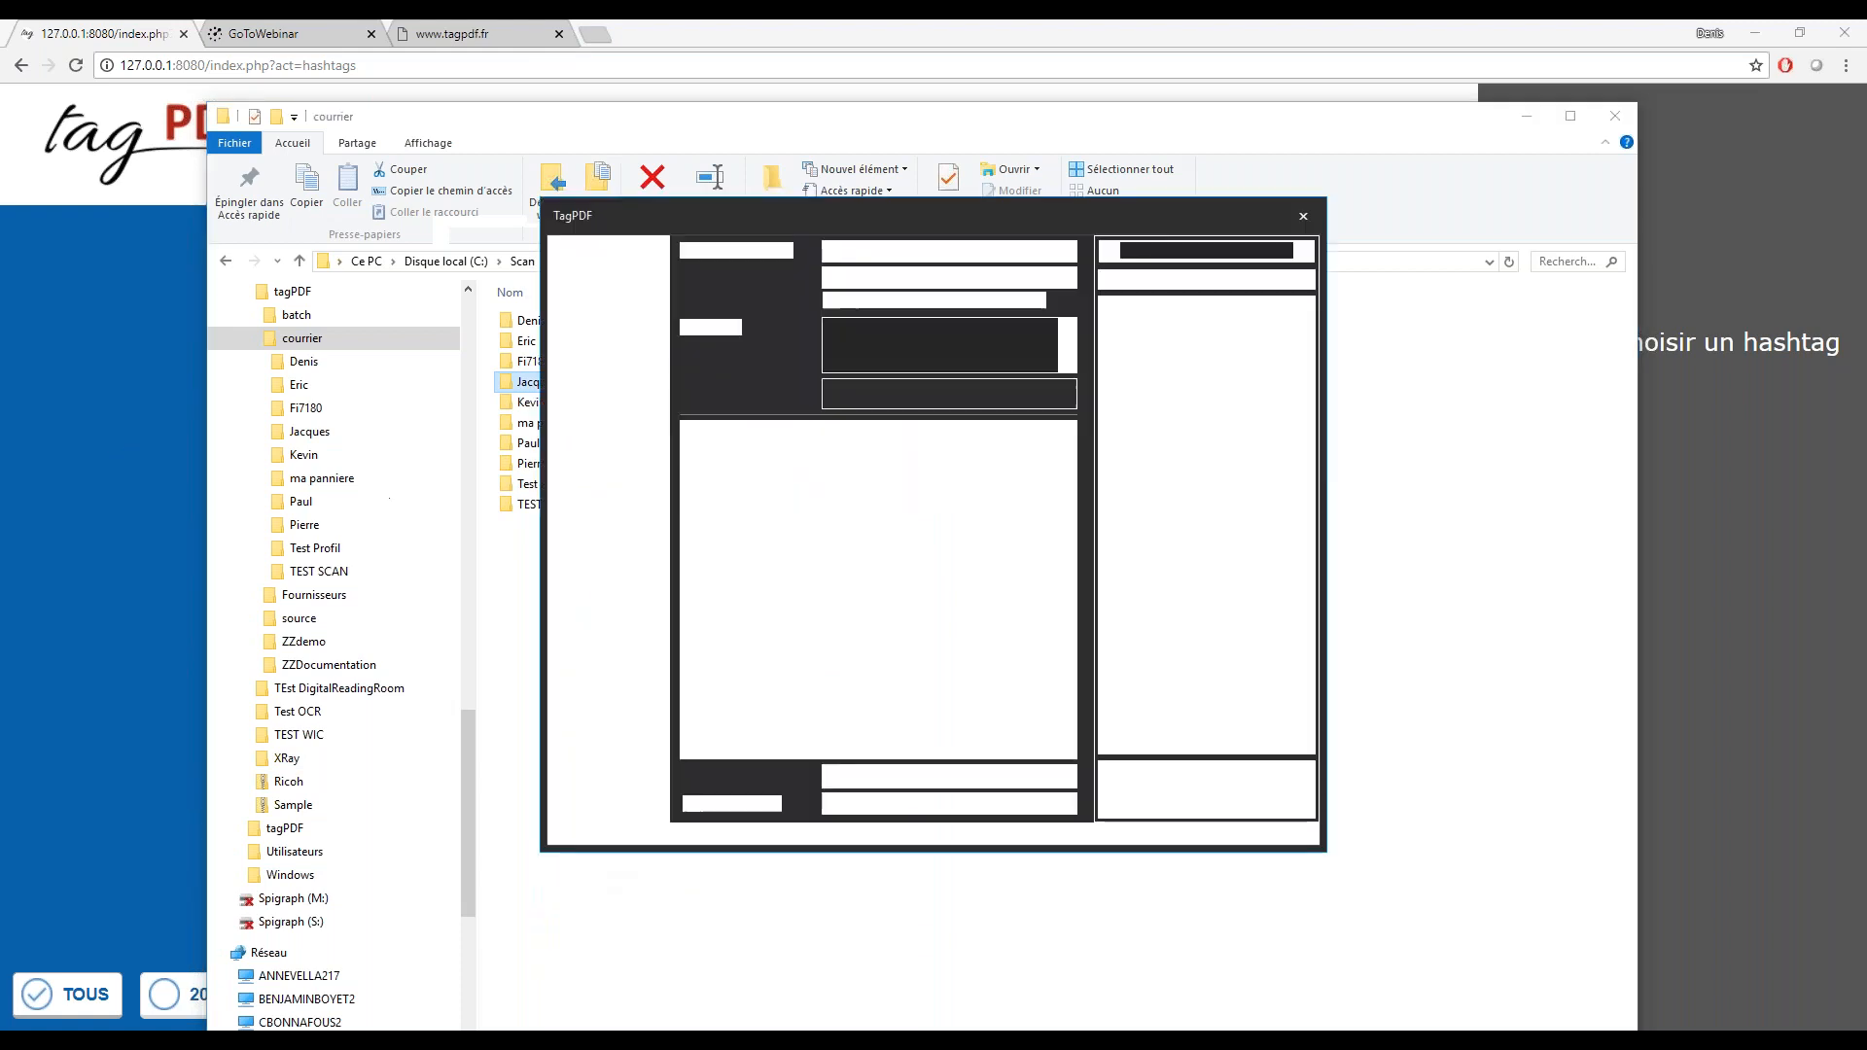
{"action": "left_click_drag", "start_coordinate": [796, 208], "coordinate": [824, 212]}
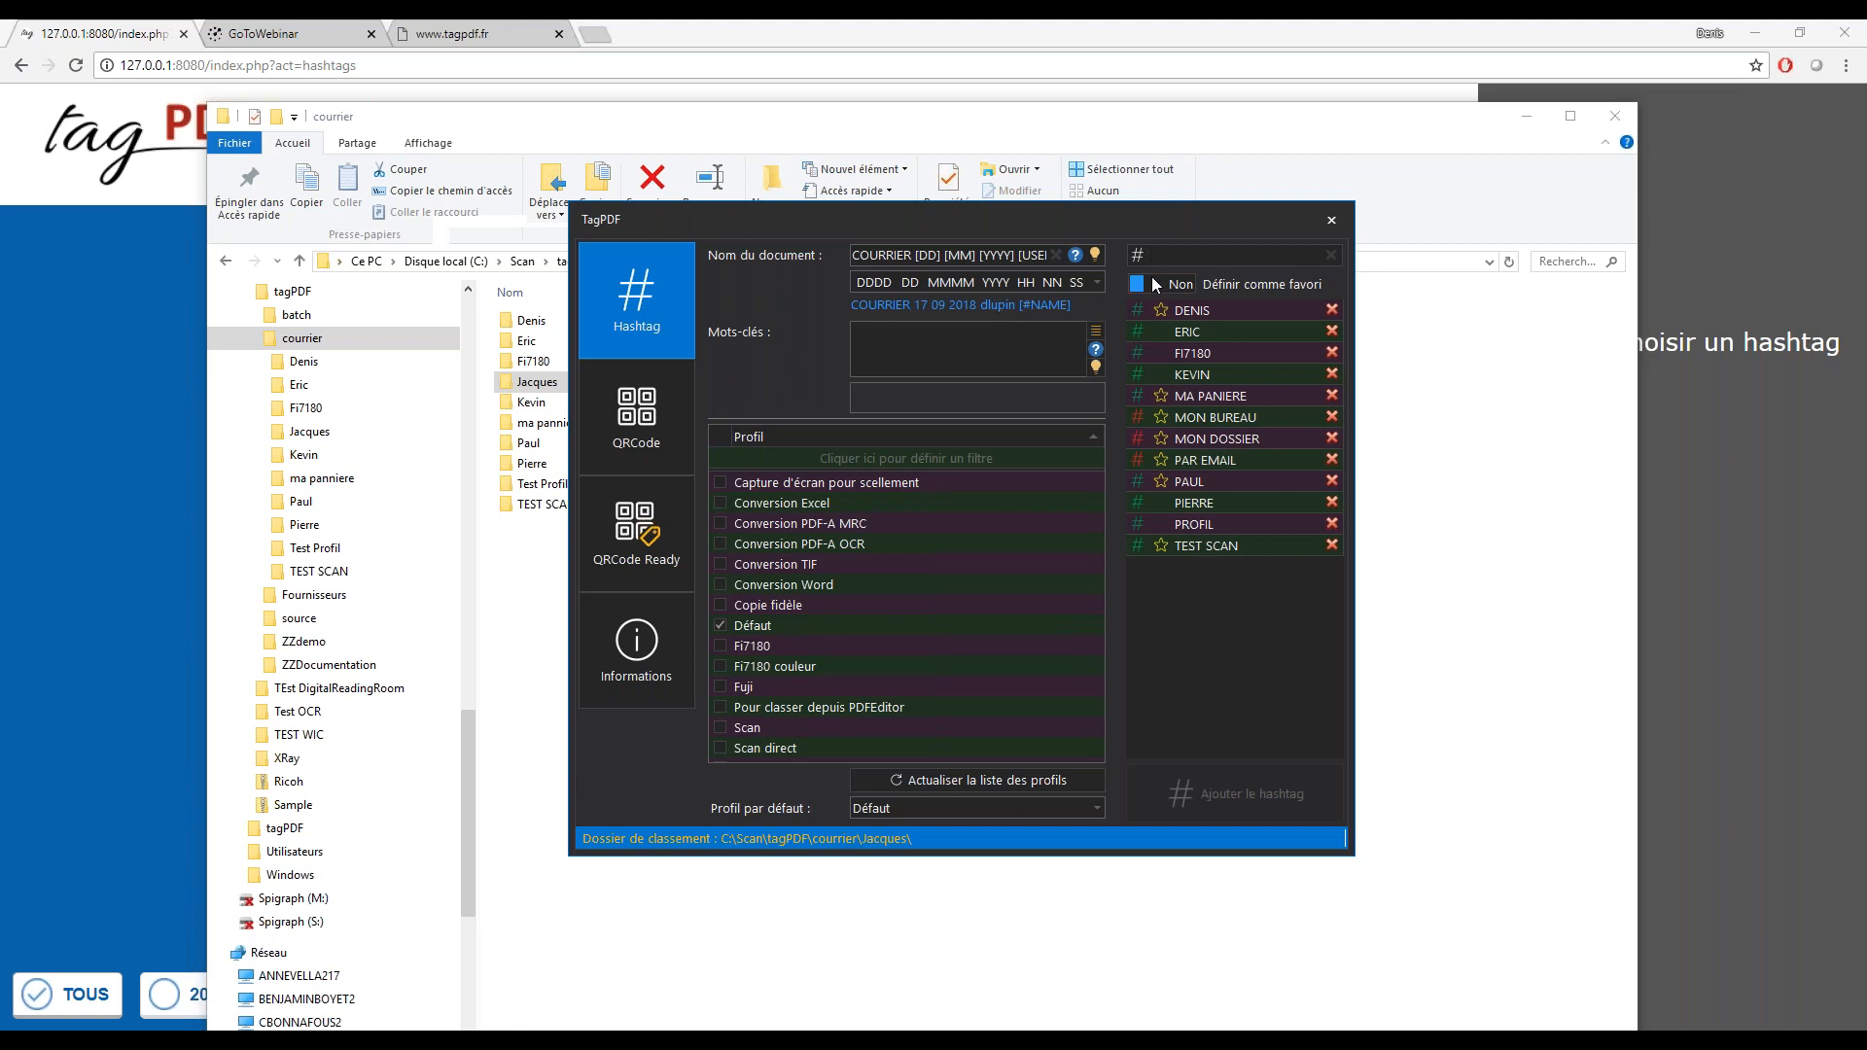
{"action": "type", "text": "J"}
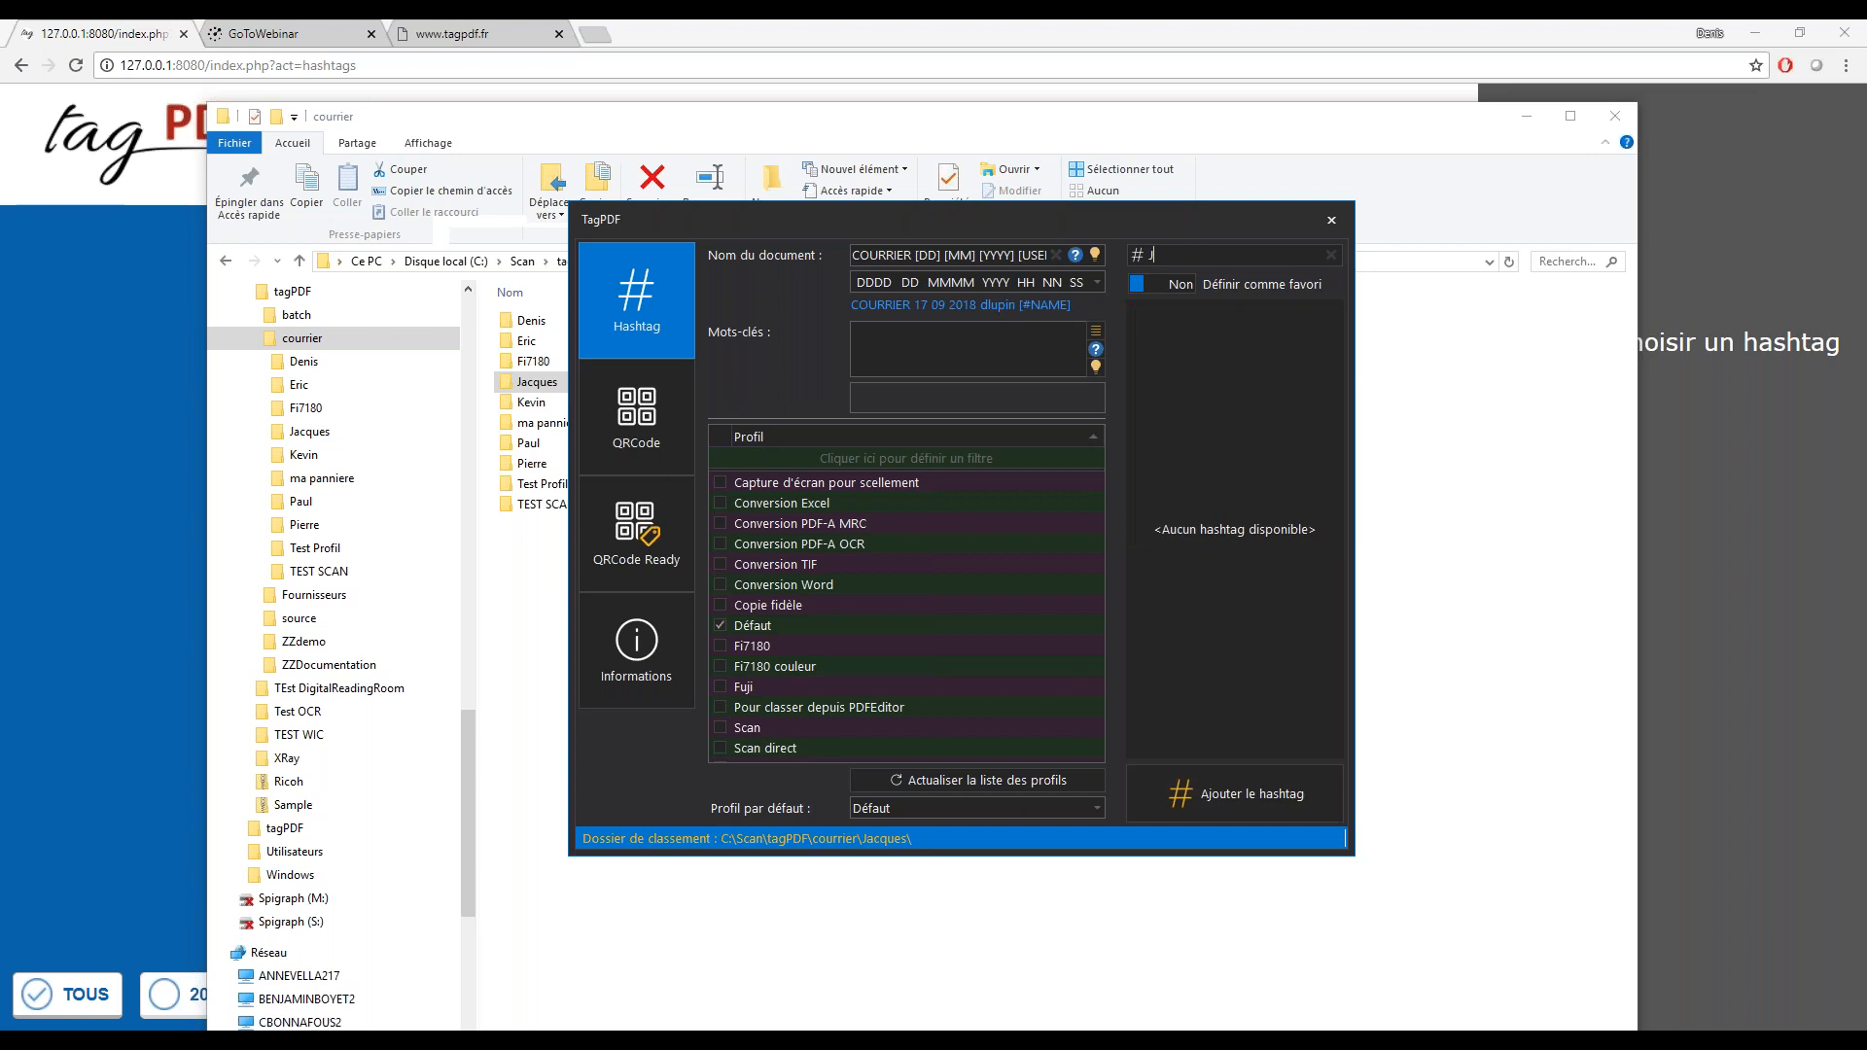
{"action": "type", "text": "ACQUES"}
{"action": "left_click", "coordinate": [1204, 796]}
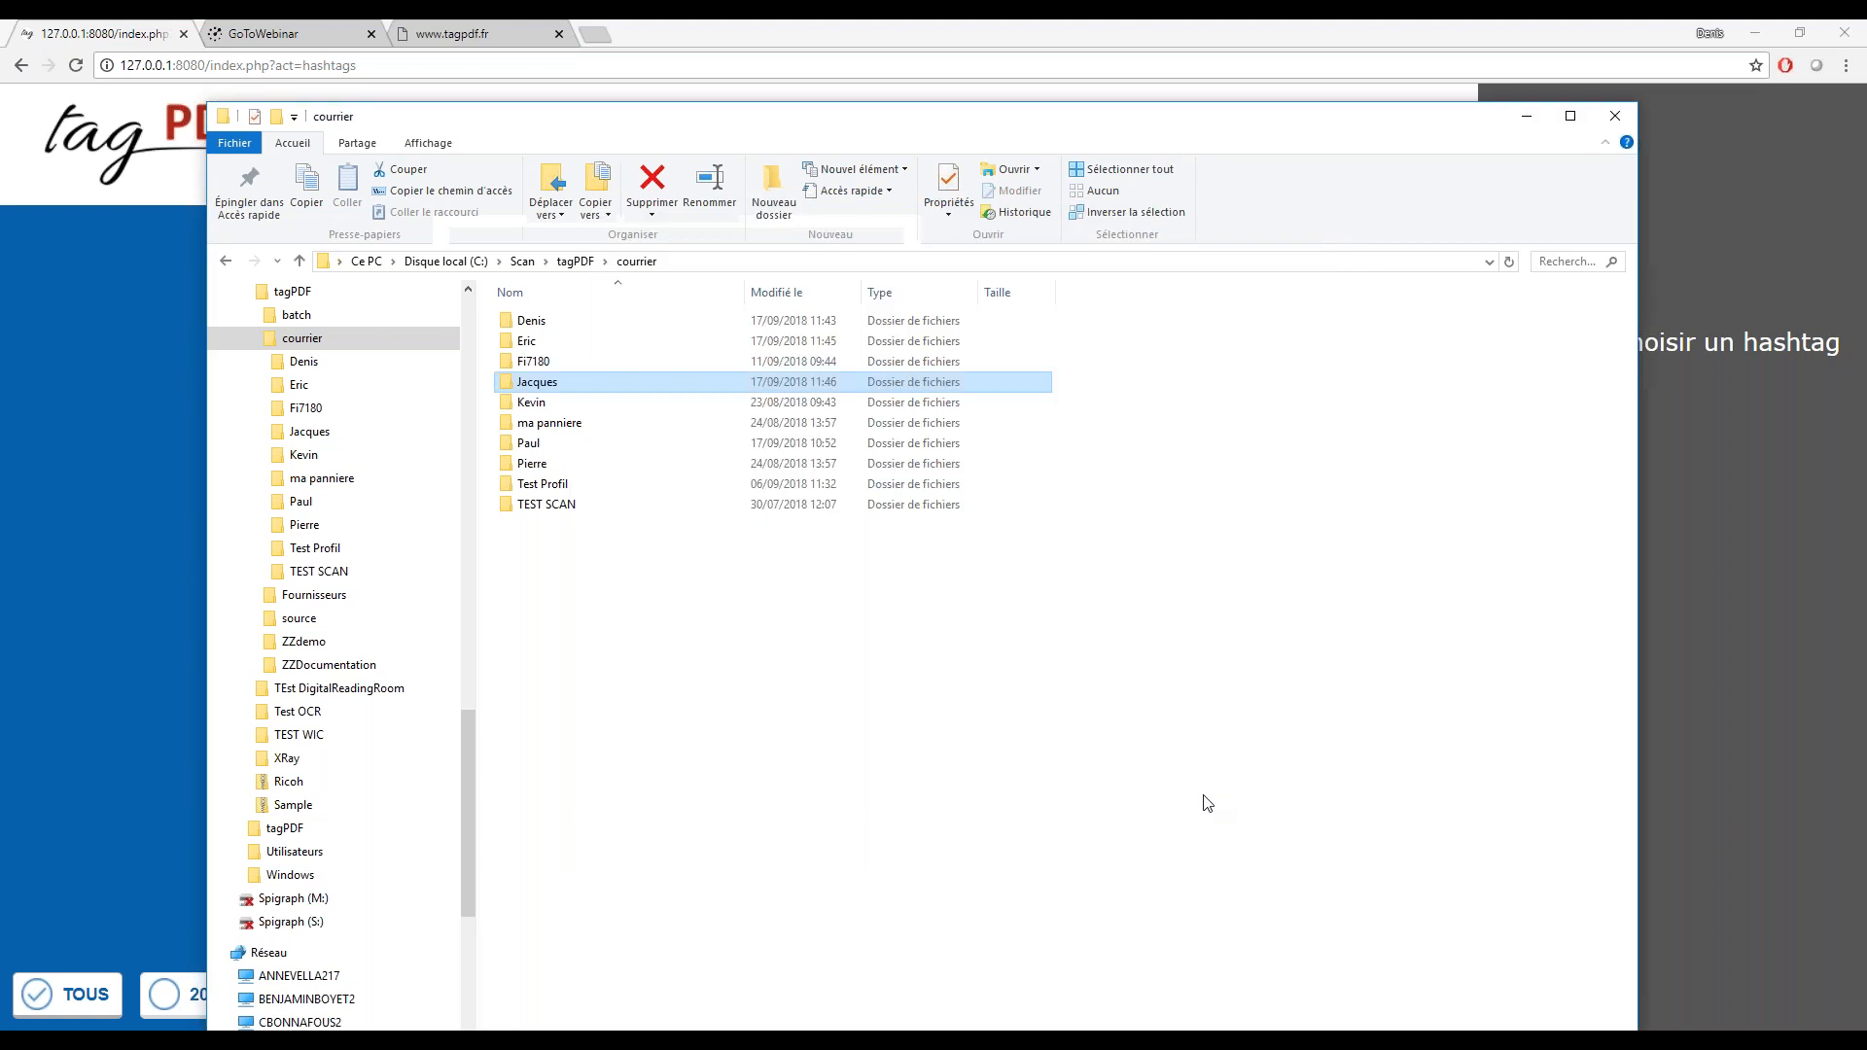
Return to tagPDF in the browser, refresh the hashtag list and select the newly added hashtag
{"action": "left_click", "coordinate": [78, 668]}
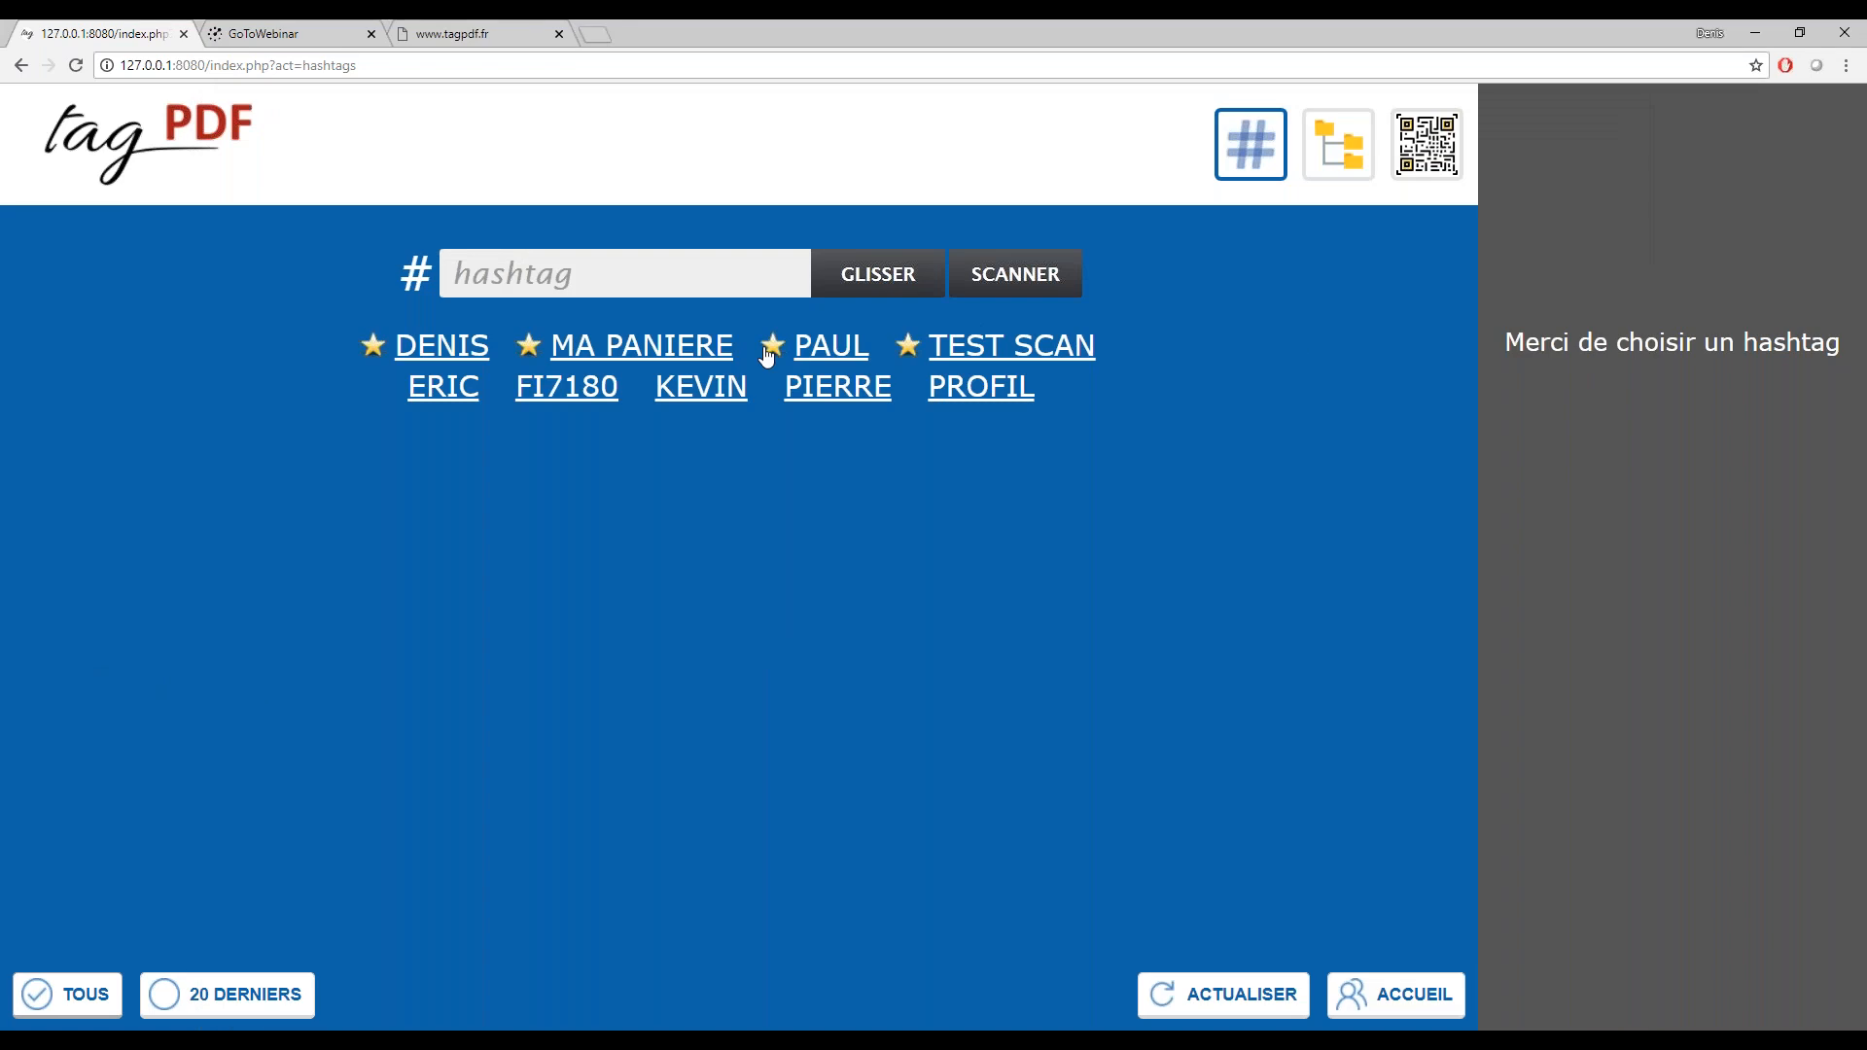
{"action": "left_click", "coordinate": [1231, 994]}
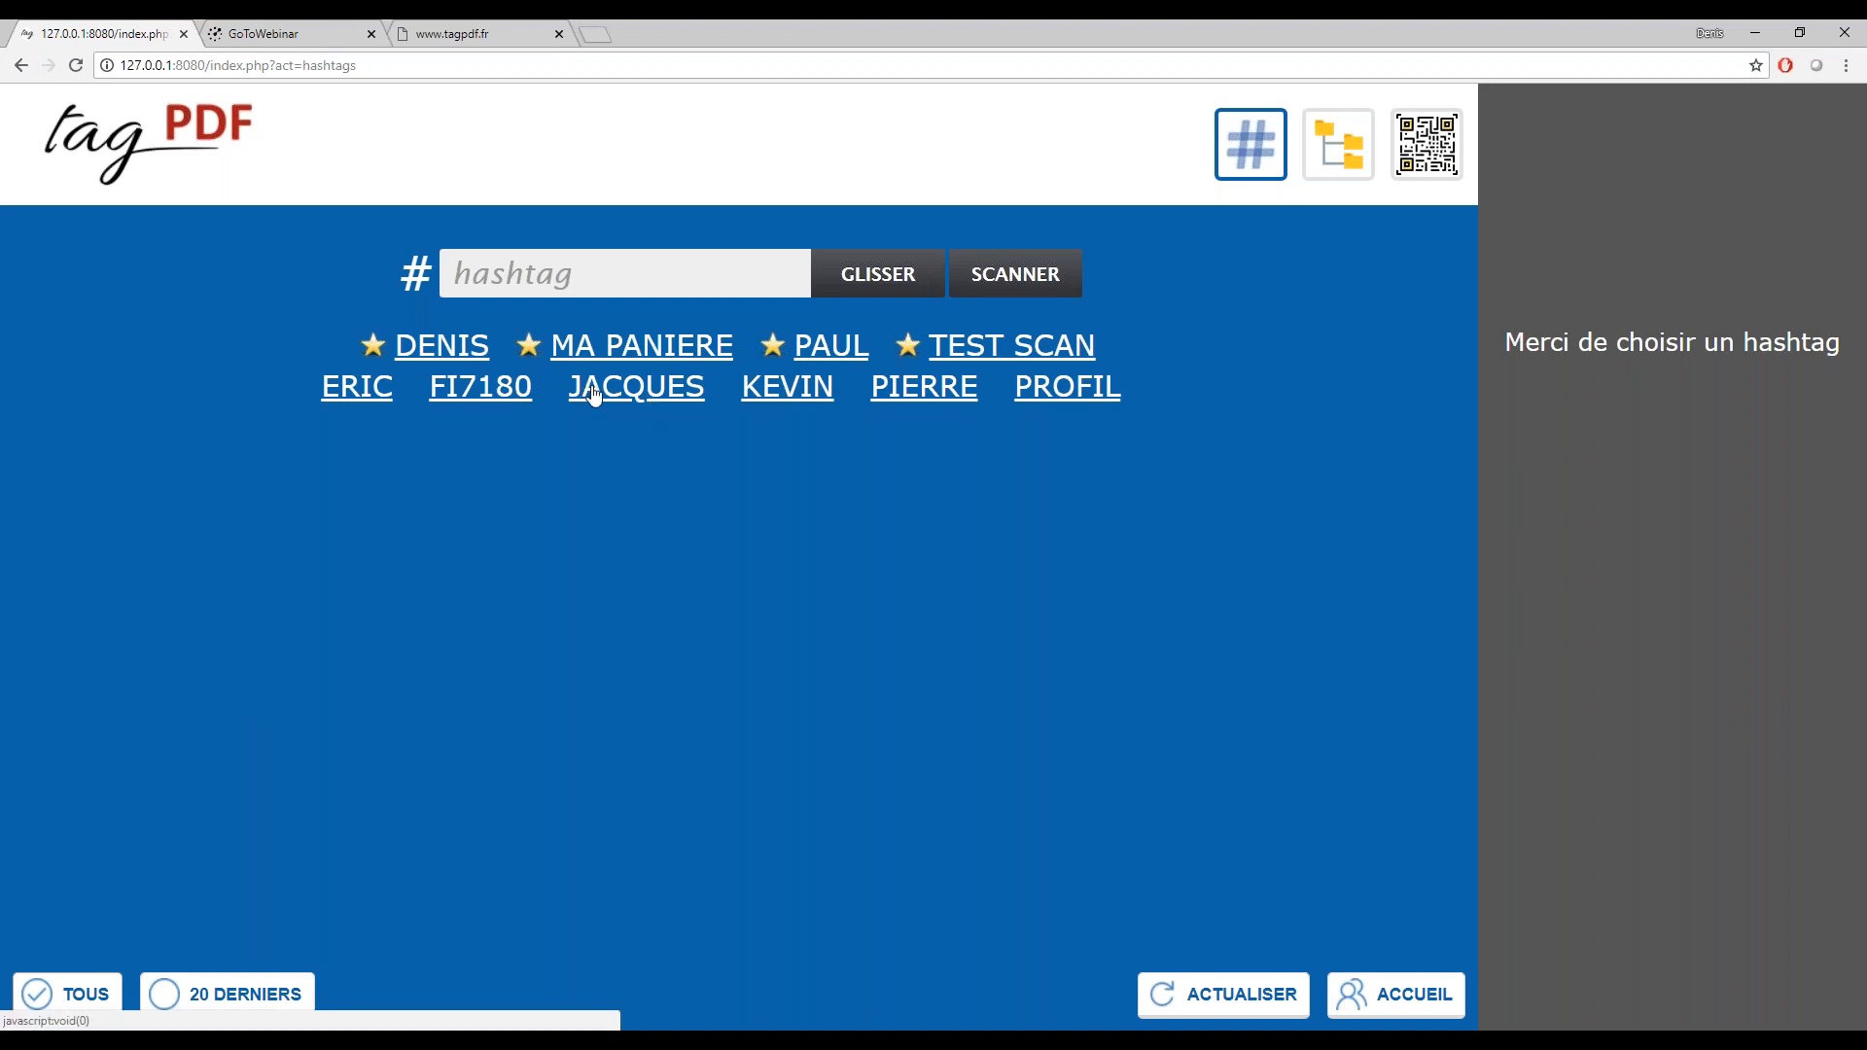
{"action": "left_click", "coordinate": [625, 387]}
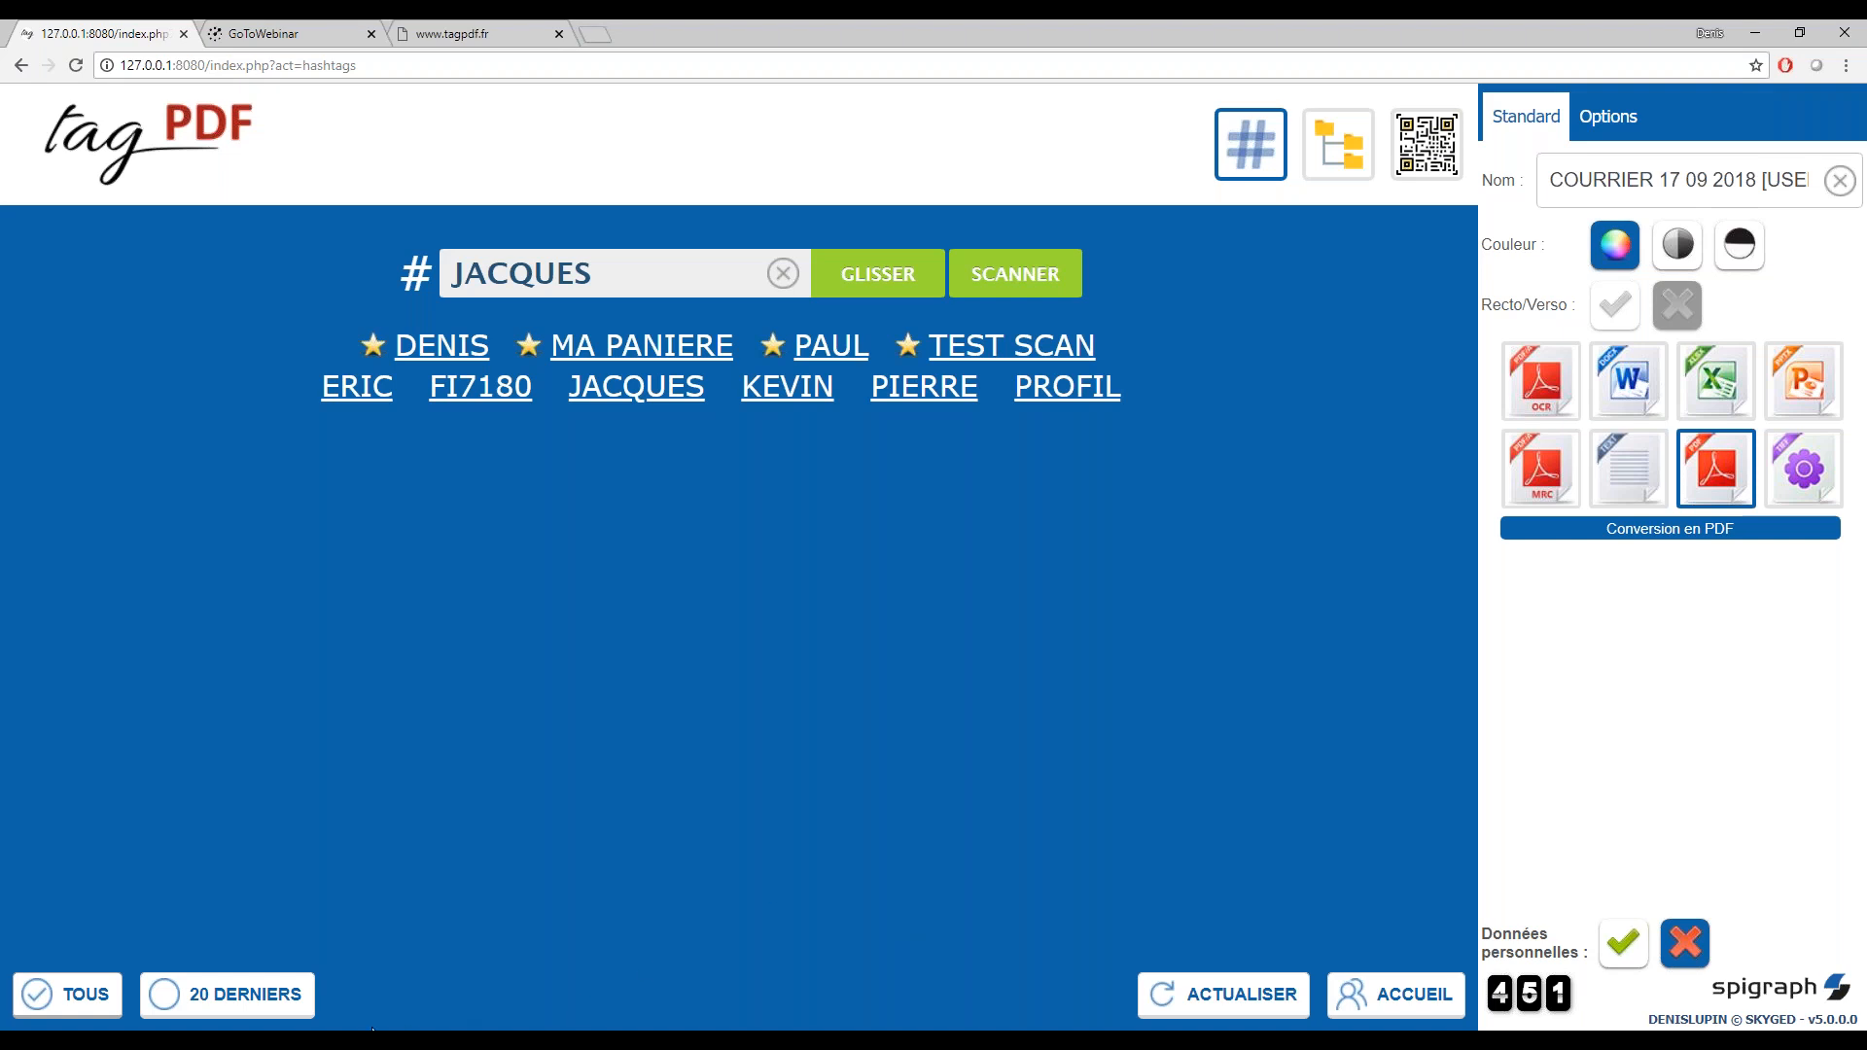
Inspect the TagPDF options offered for the new recipient's folder inside courrier in File Explorer, and return to tagPDF in the browser
{"action": "mouse_move", "coordinate": [372, 1029]}
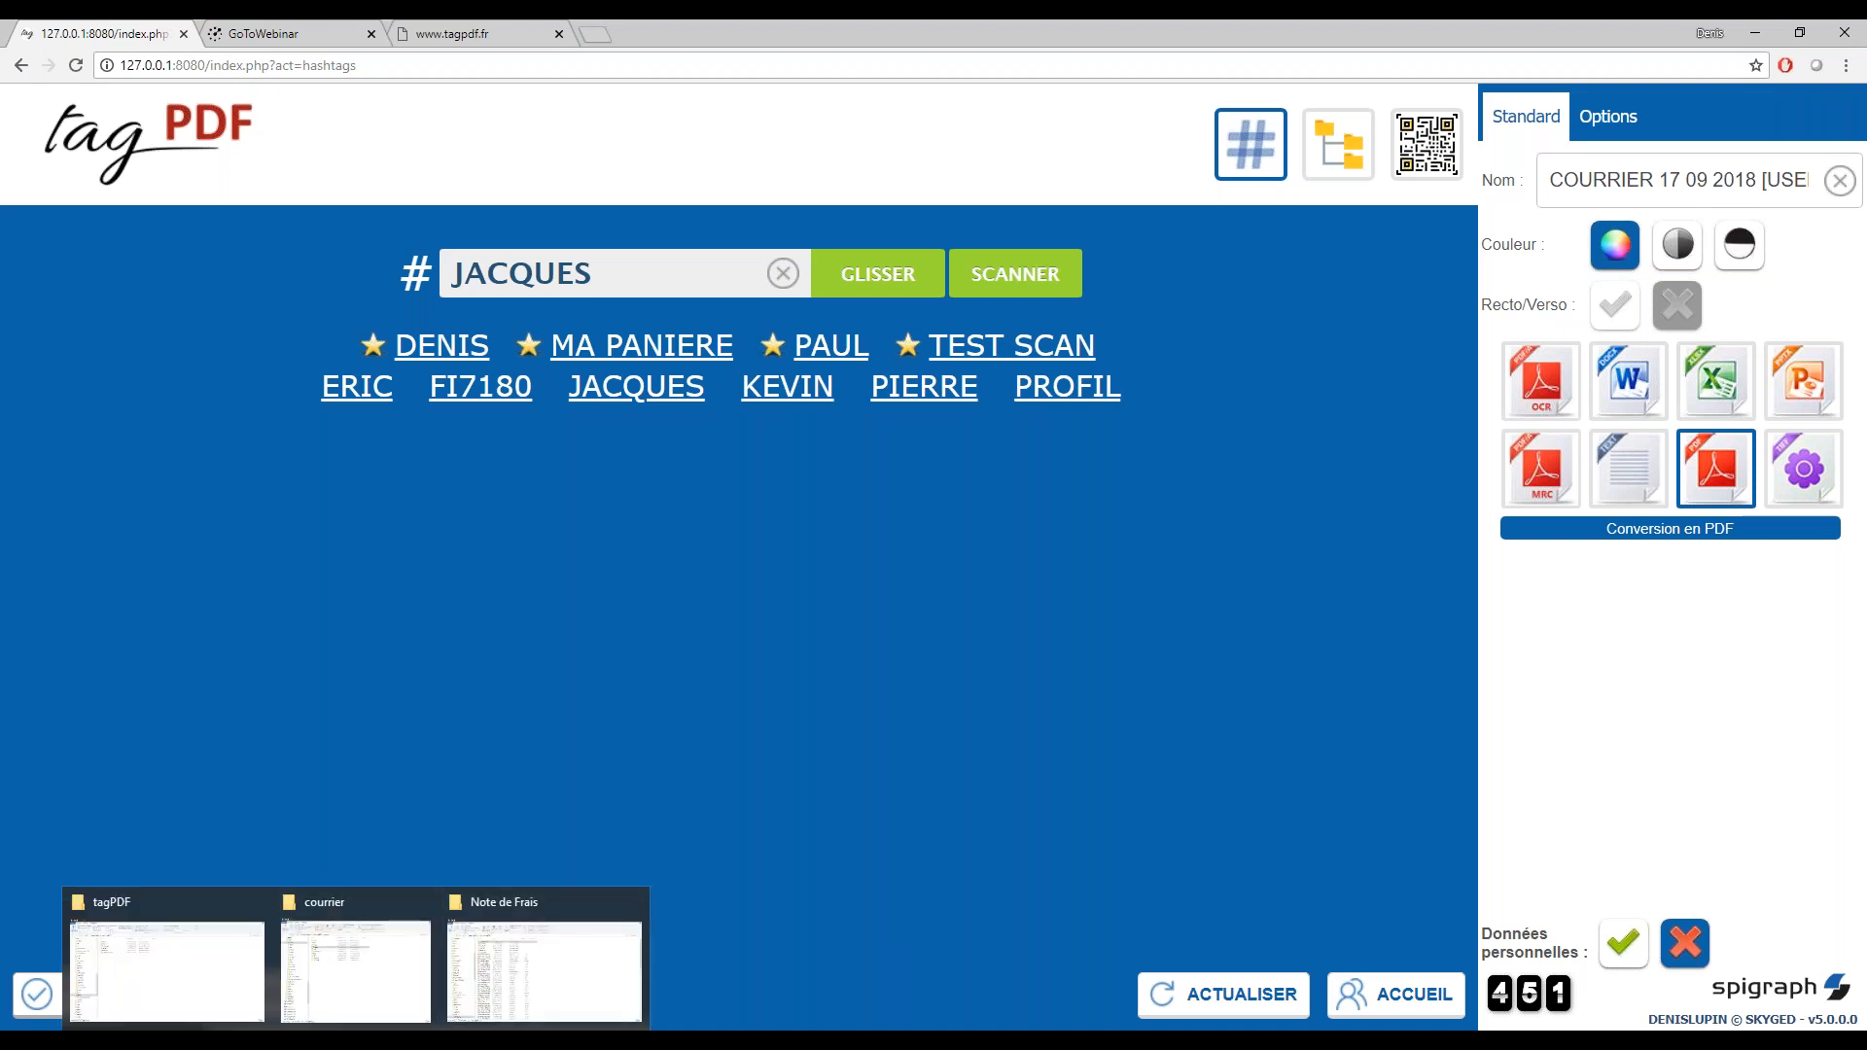
{"action": "left_click", "coordinate": [471, 993]}
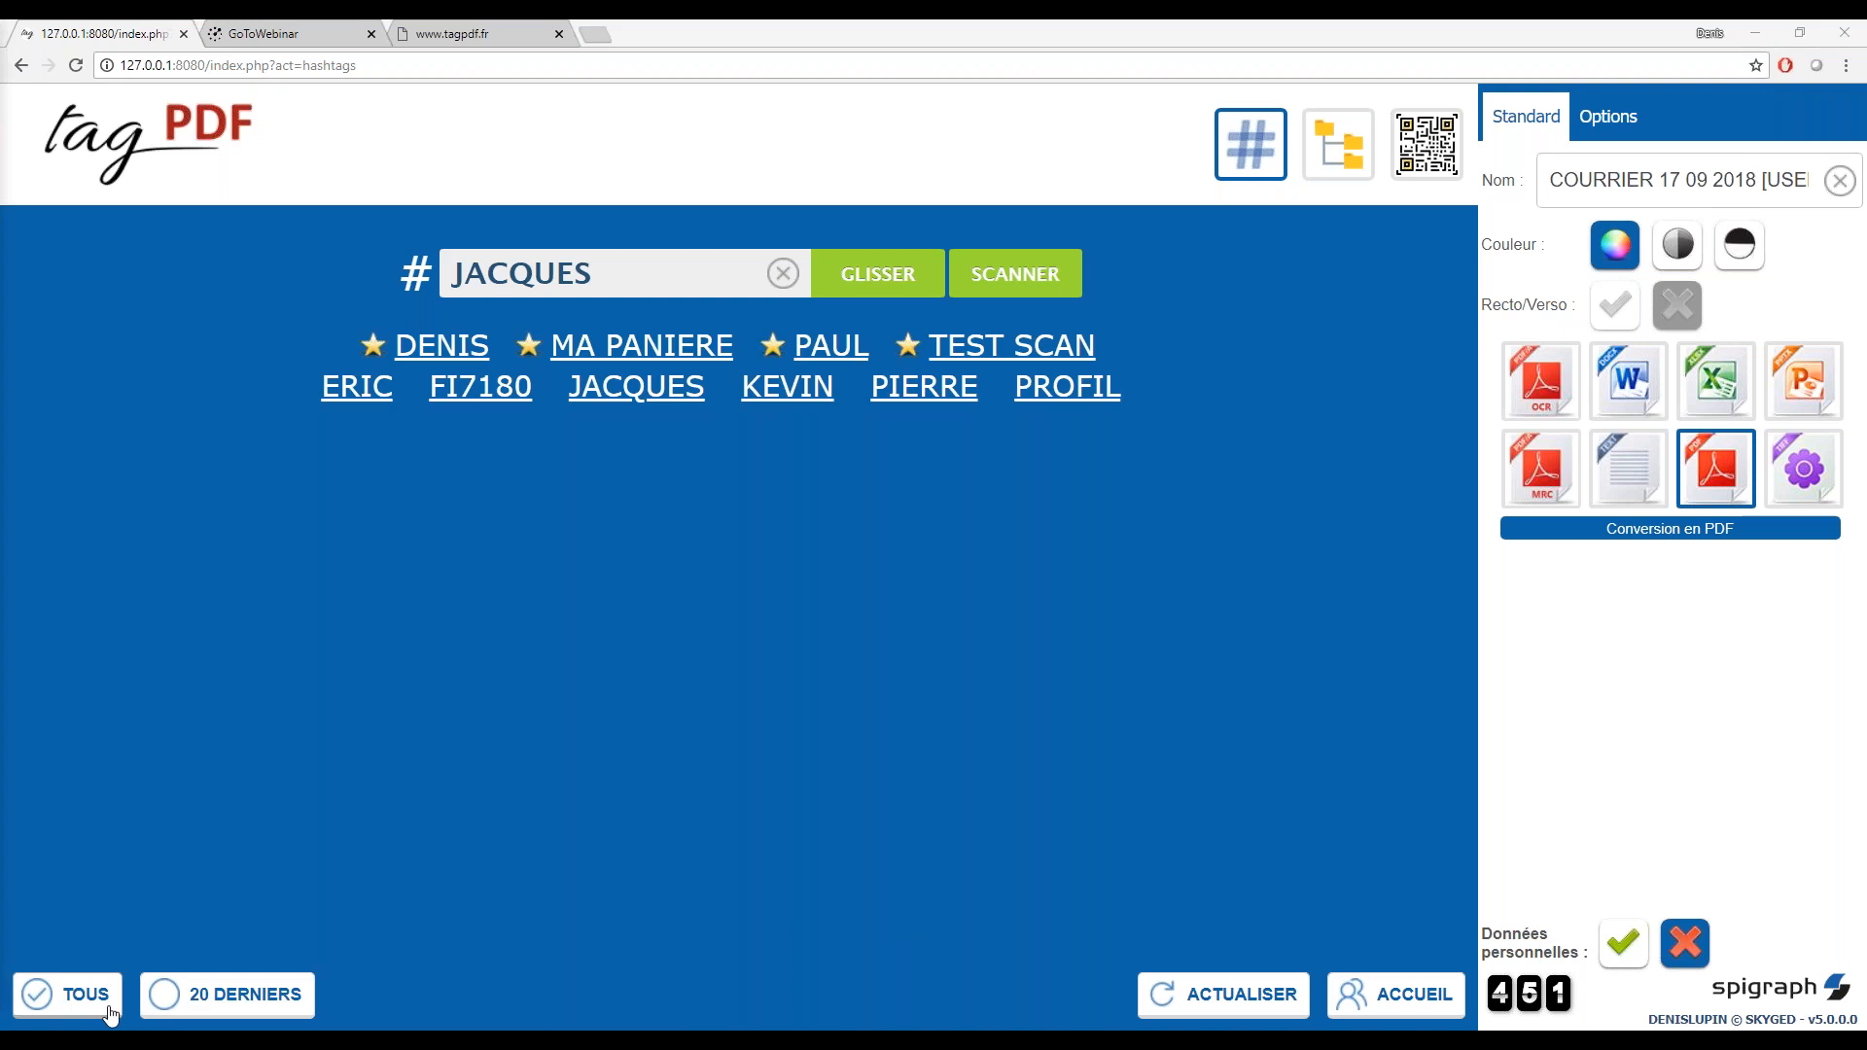
{"action": "mouse_move", "coordinate": [360, 1033]}
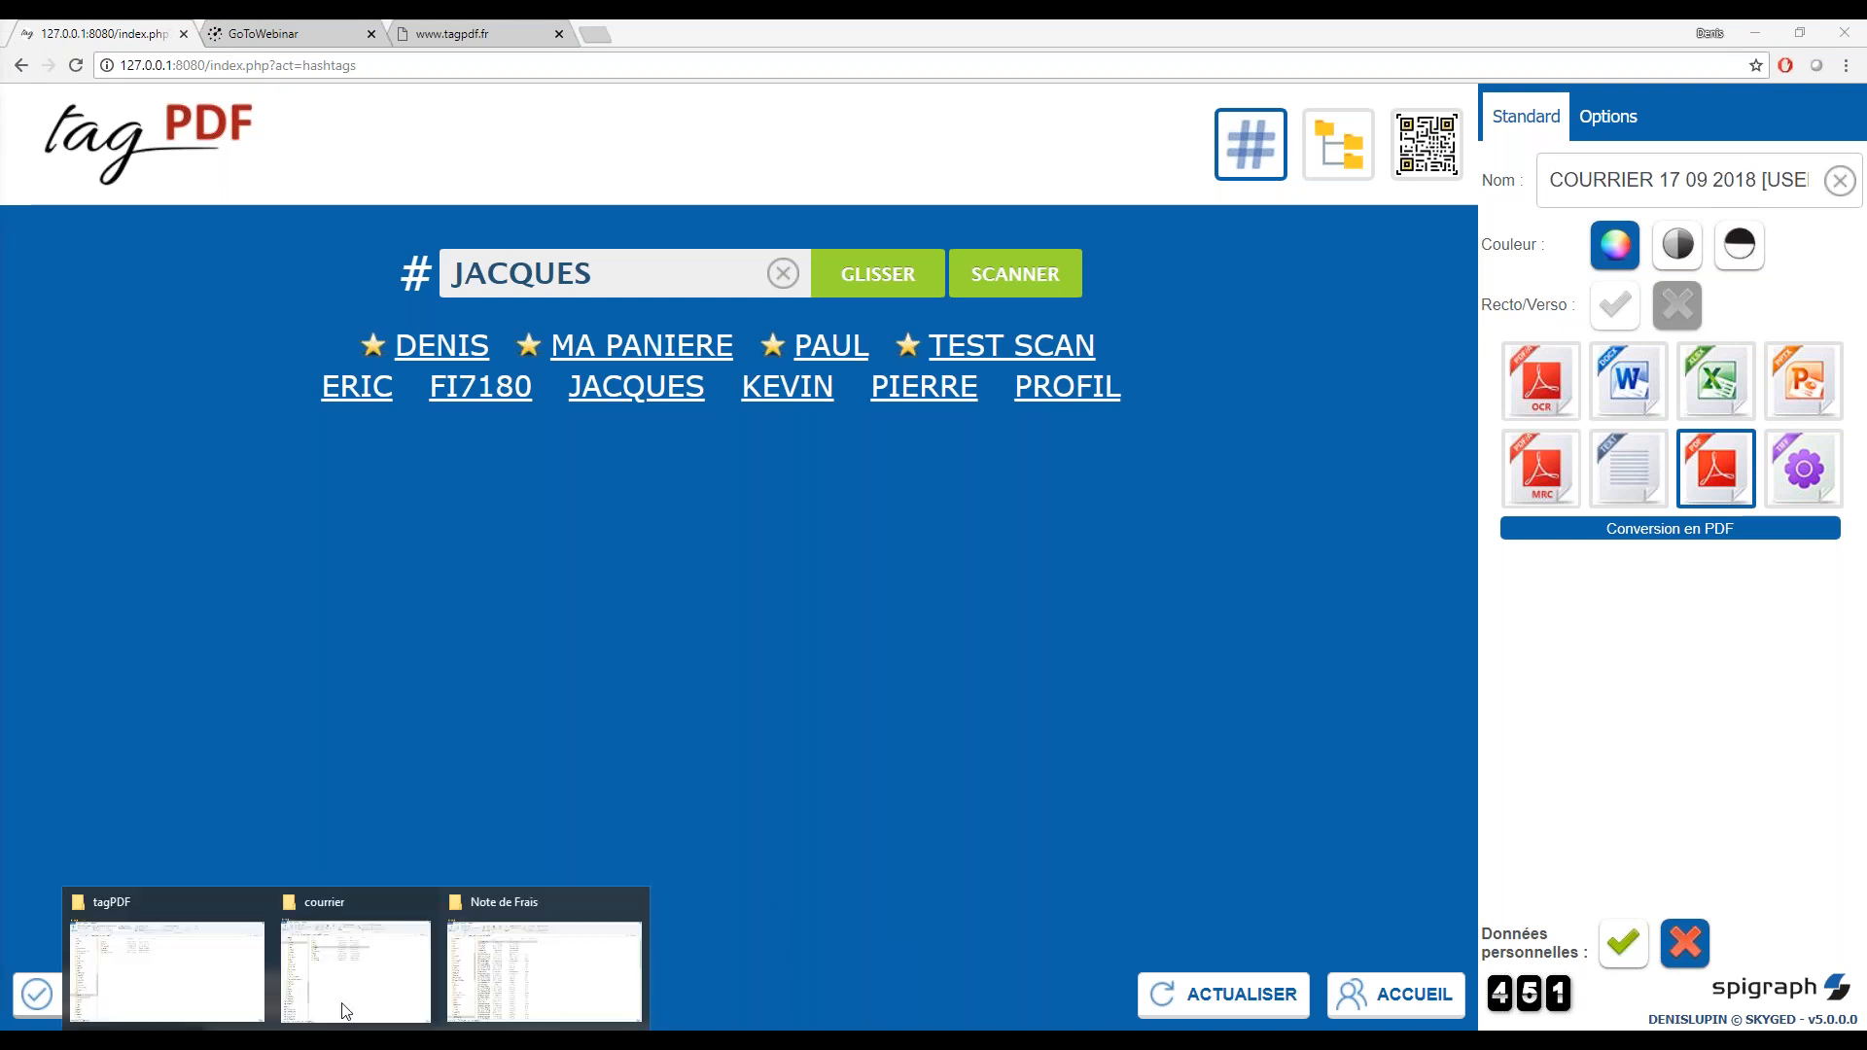
{"action": "left_click", "coordinate": [330, 982]}
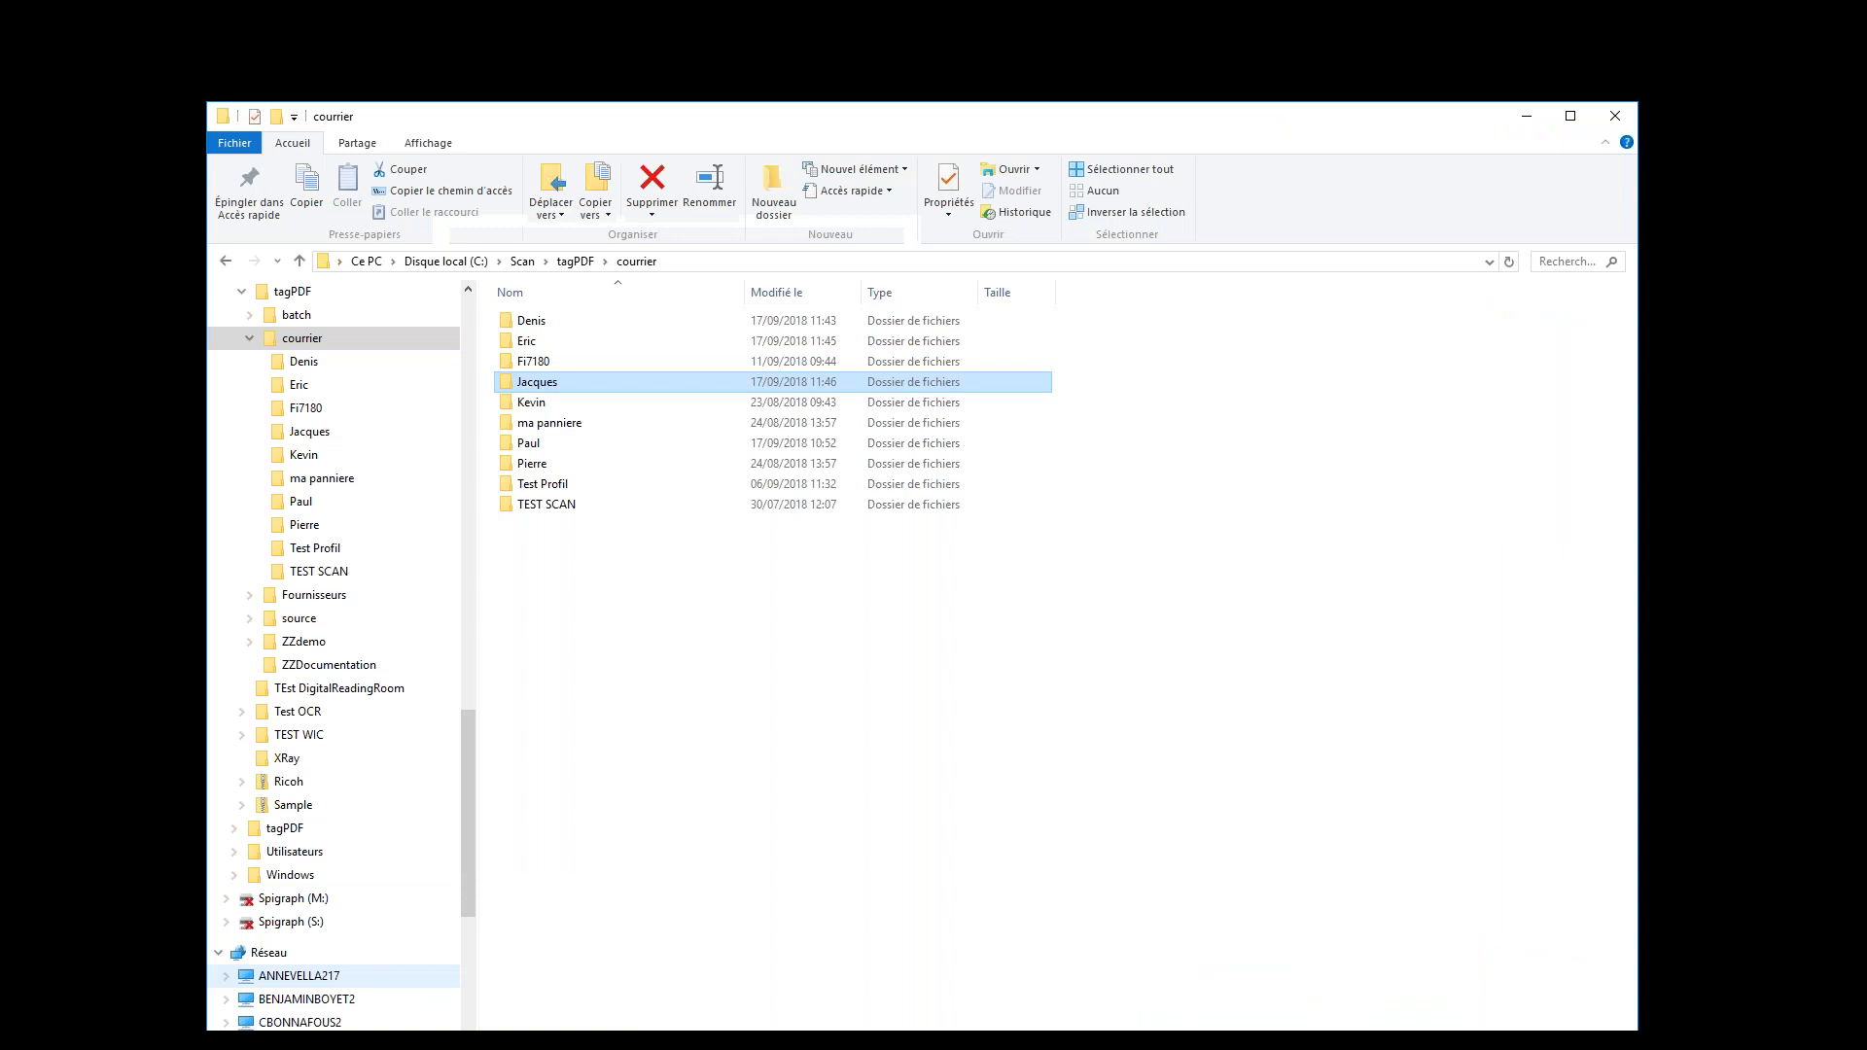
{"action": "right_click", "coordinate": [589, 379]}
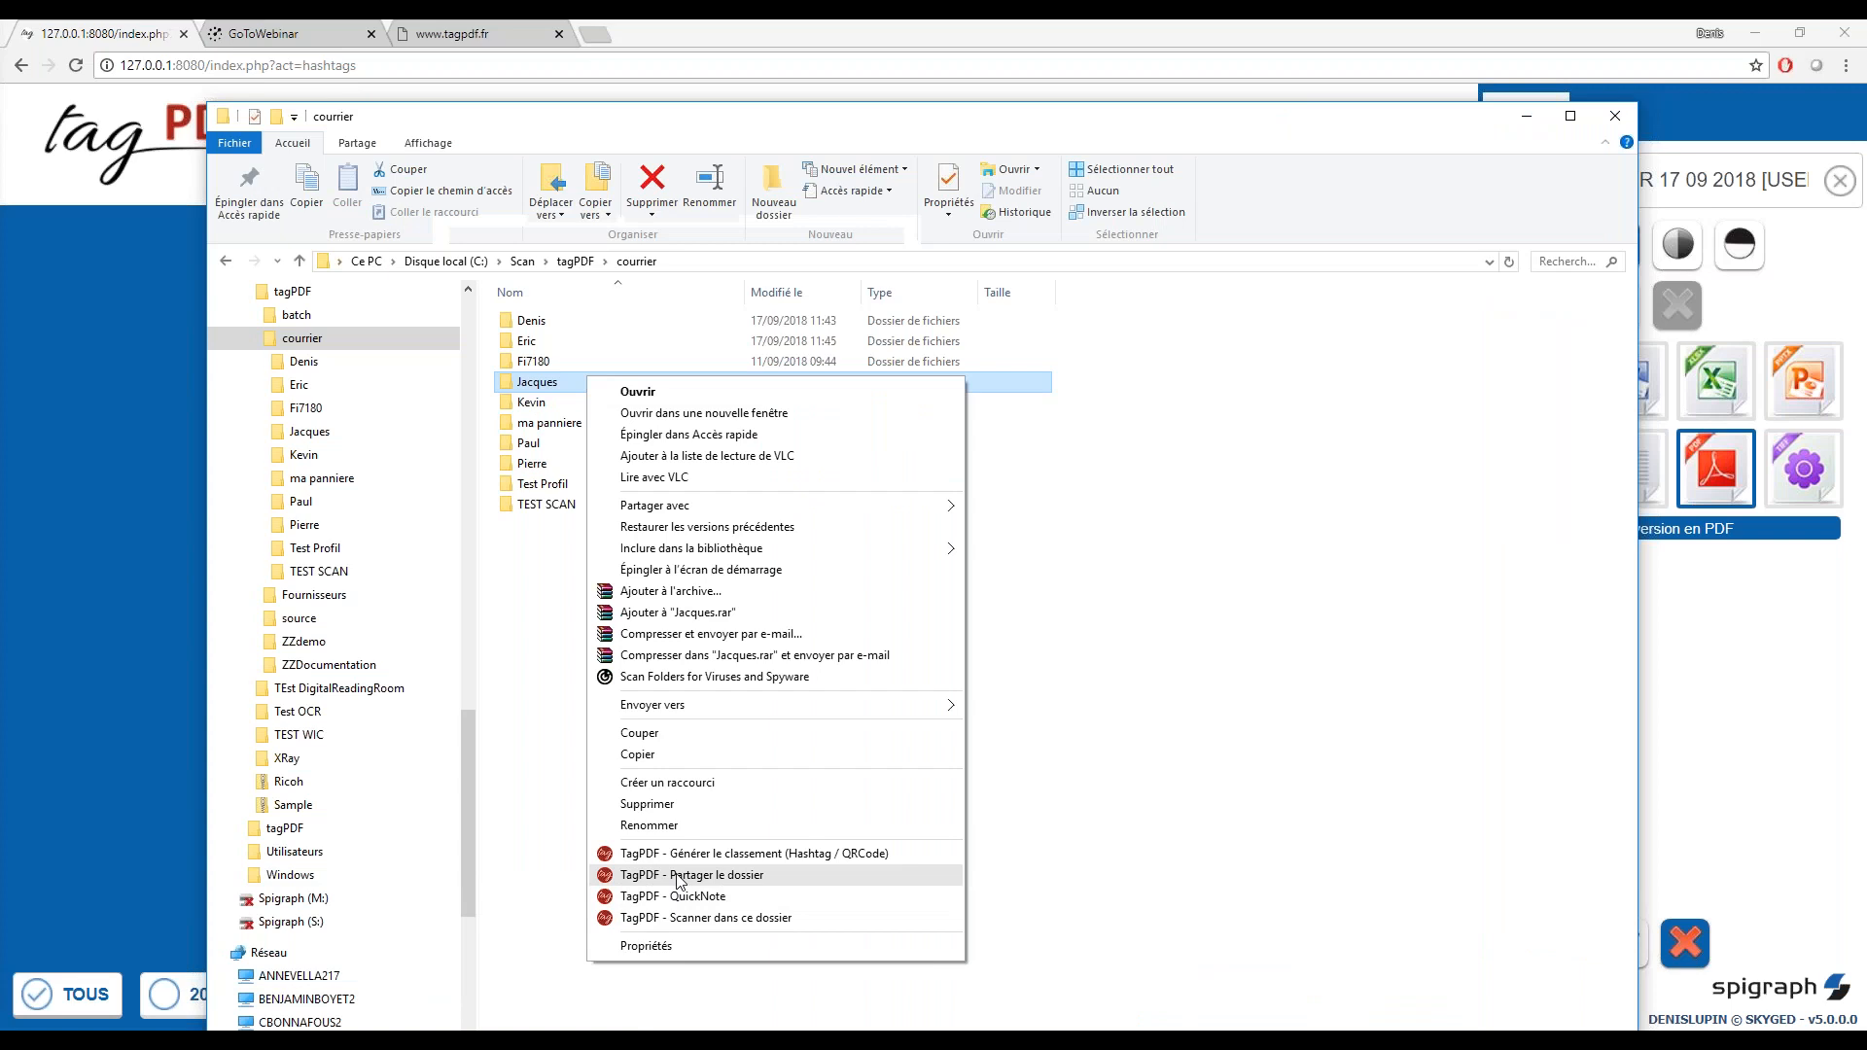
{"action": "left_click", "coordinate": [1329, 141]}
{"action": "left_click", "coordinate": [116, 177]}
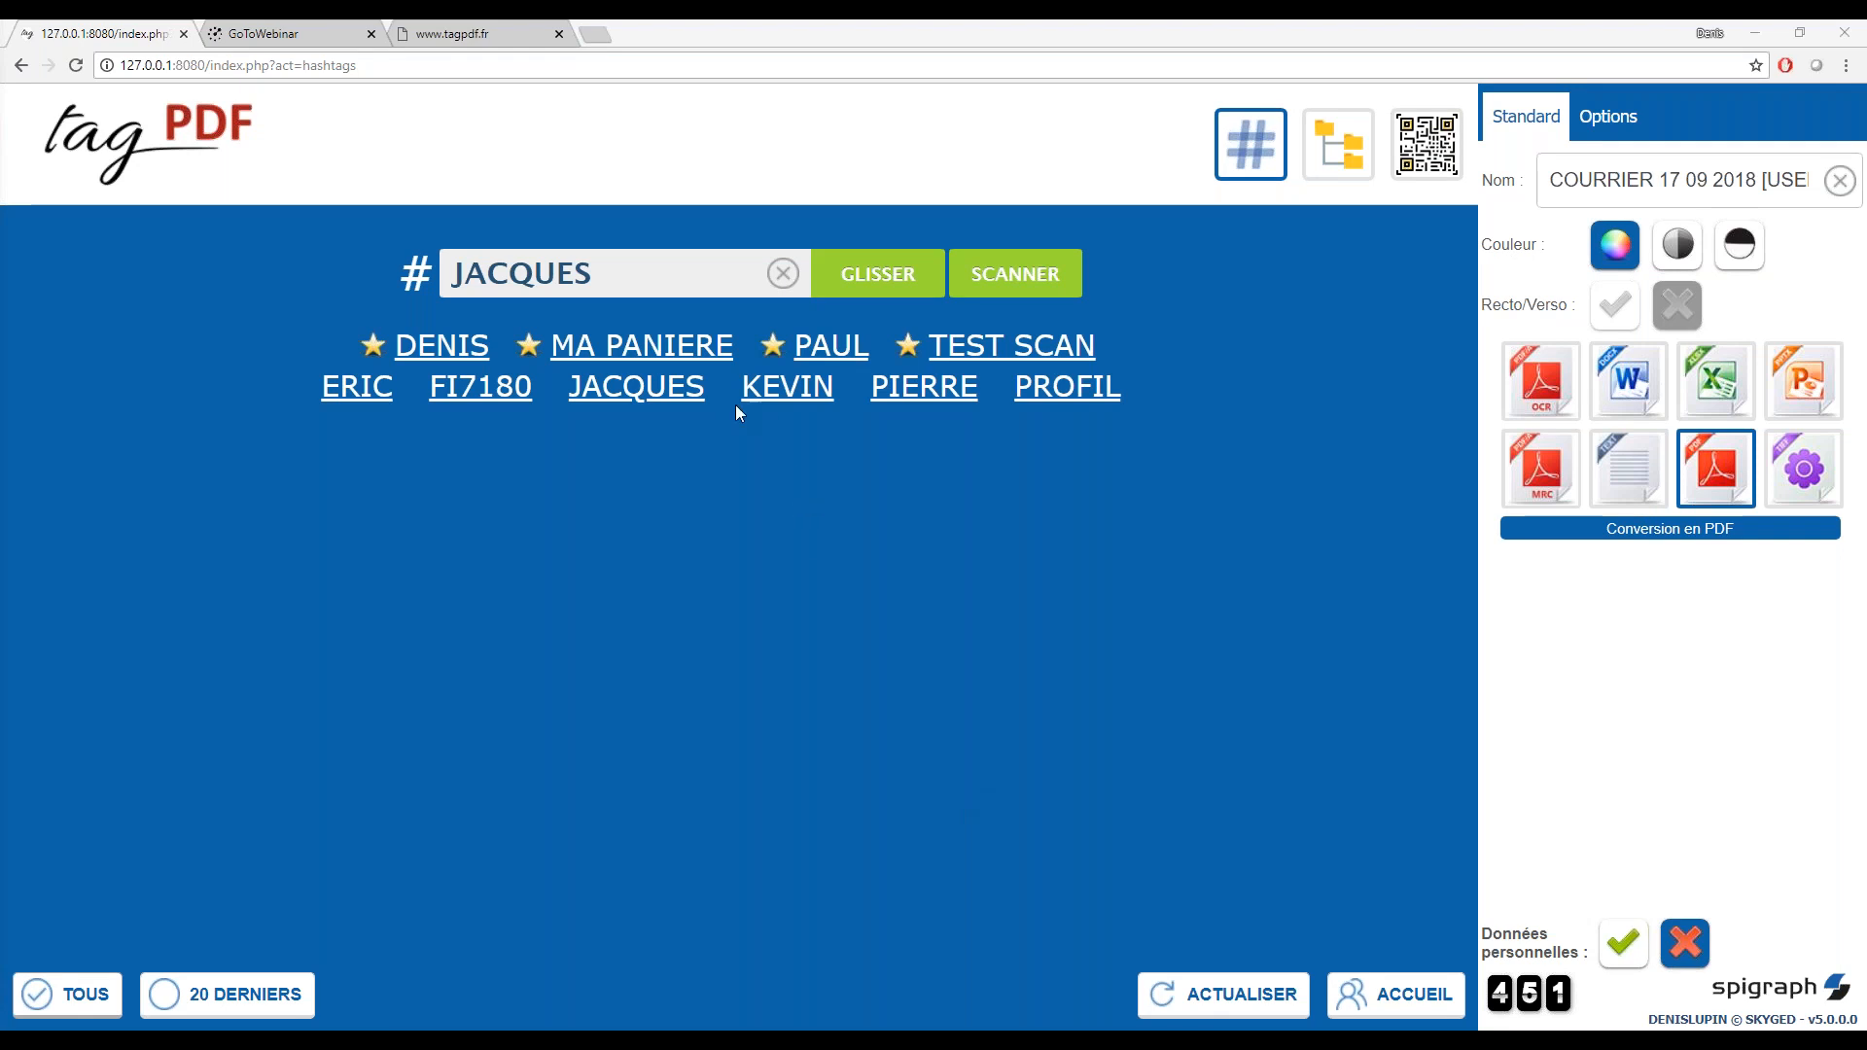
Select the favourite hashtag between MA PANIERE and TEST SCAN, choose its Copie Fidèle profile and enter the connection PIN
{"action": "left_click", "coordinate": [816, 352]}
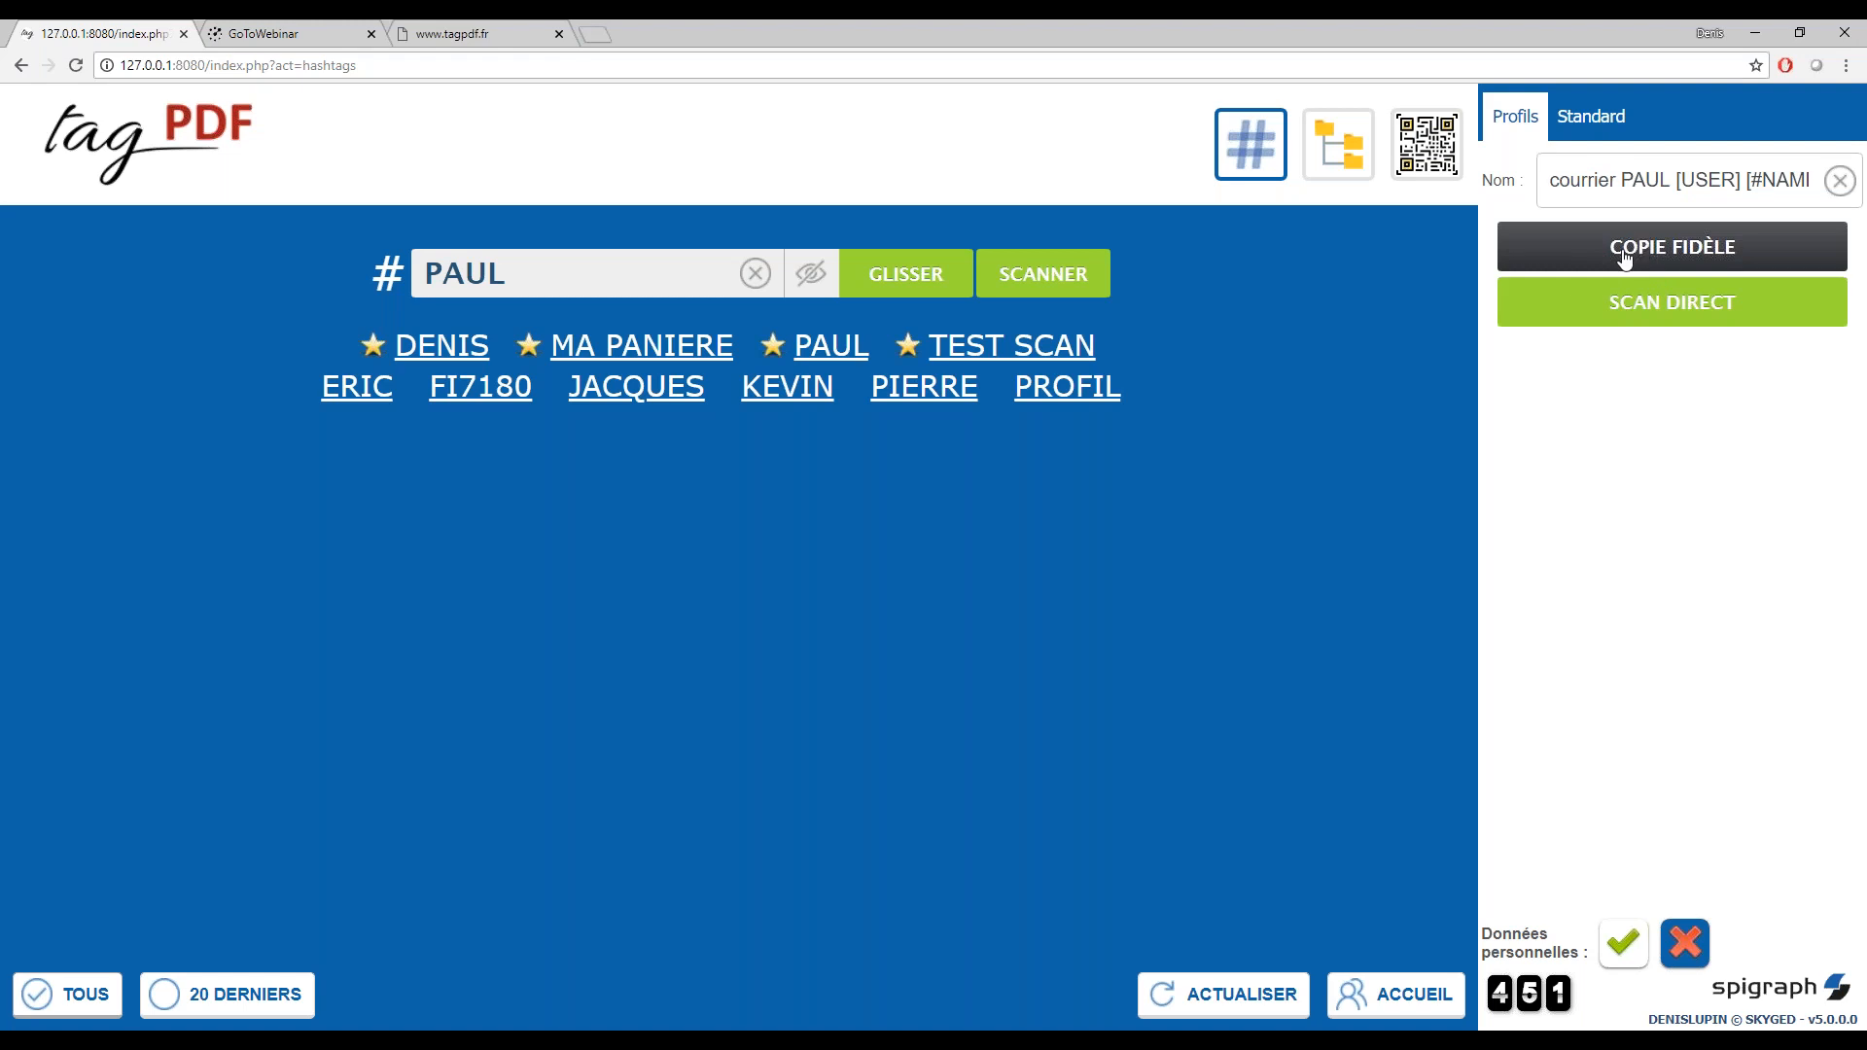
{"action": "left_click", "coordinate": [1633, 303]}
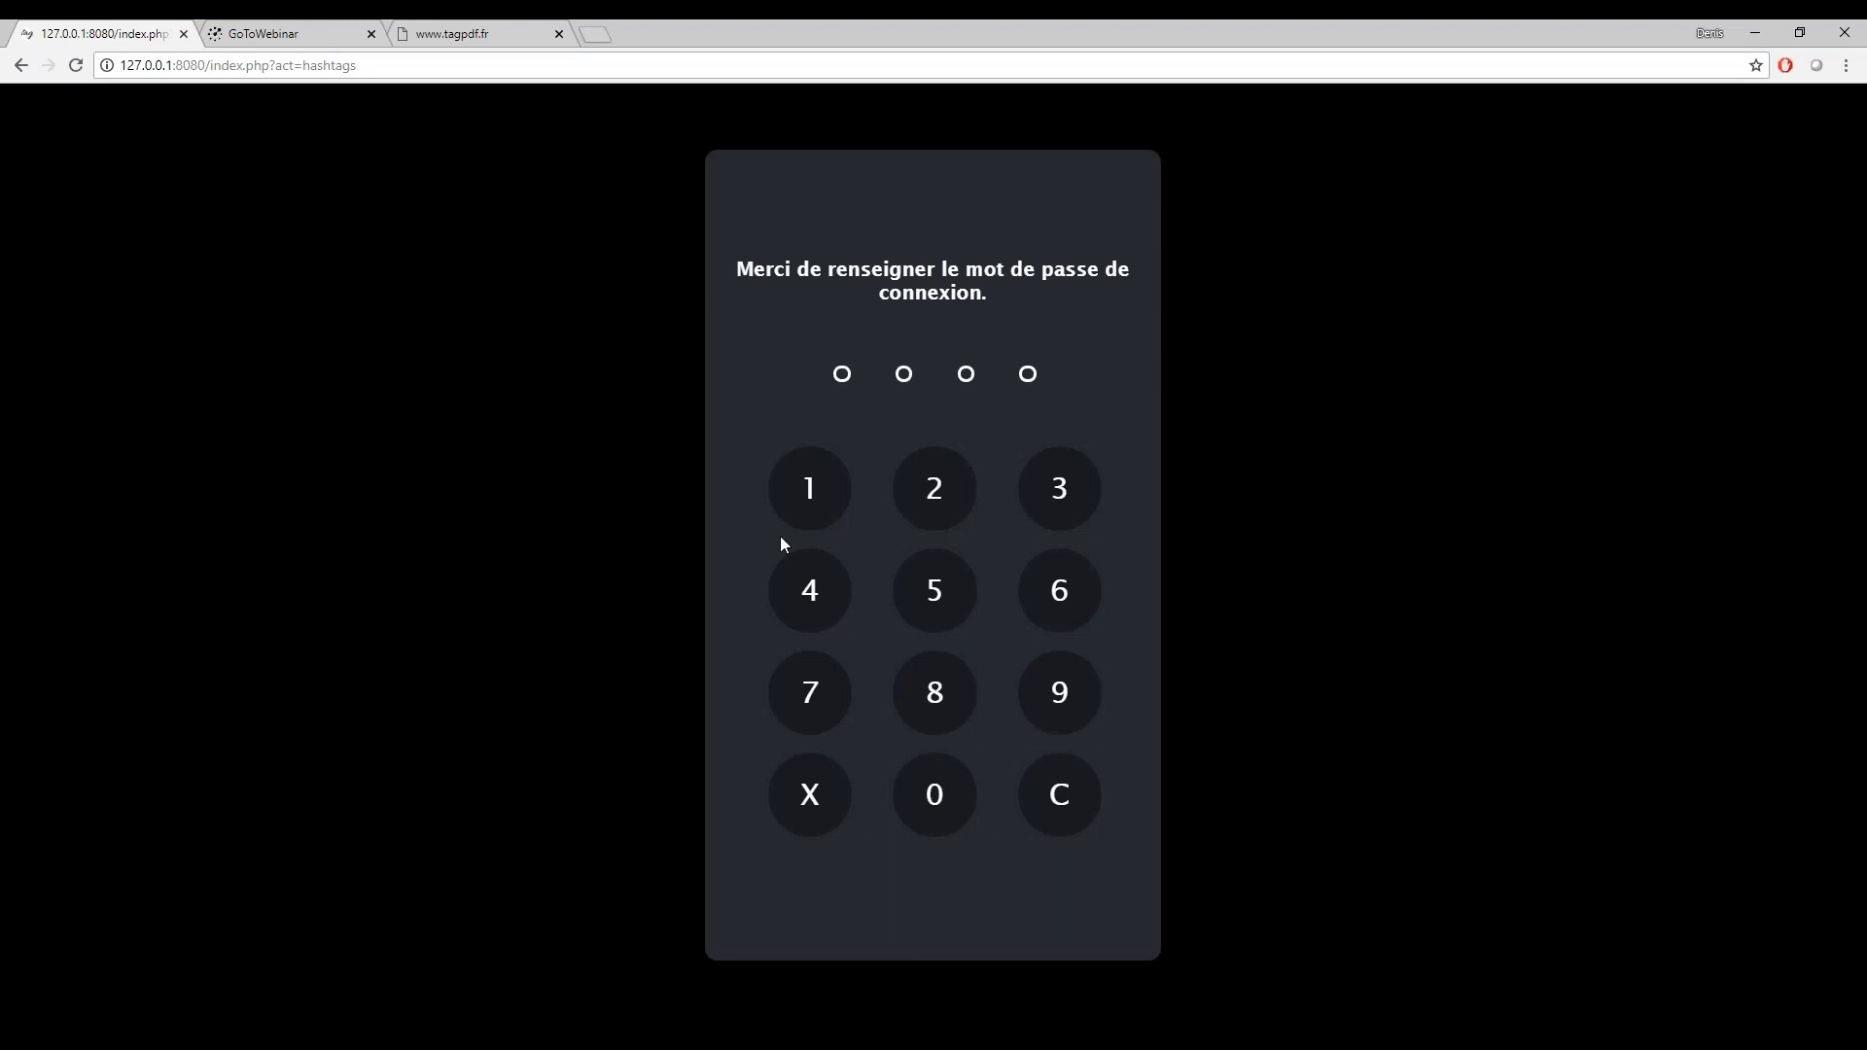
{"action": "left_click", "coordinate": [804, 502]}
{"action": "left_click", "coordinate": [941, 502]}
{"action": "left_click", "coordinate": [1069, 506]}
{"action": "left_click", "coordinate": [817, 596]}
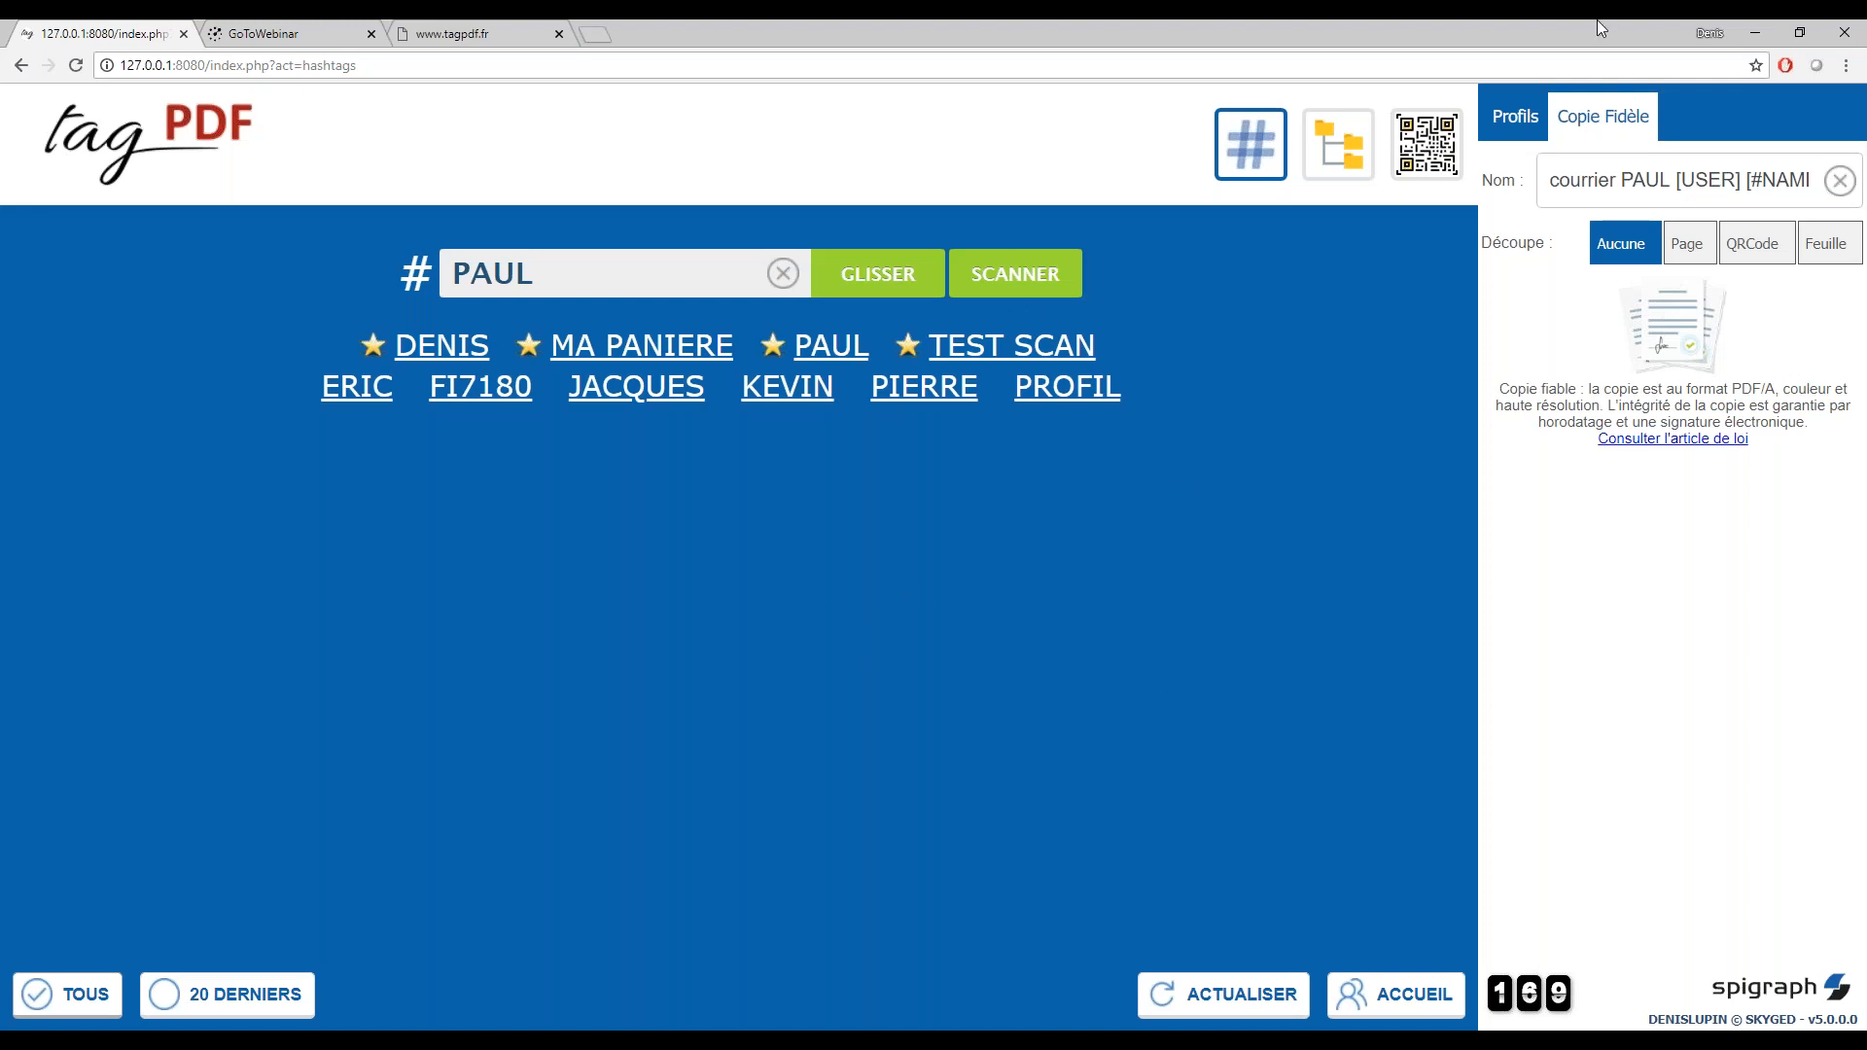
Scan the document to the selected hashtag as a Copie Fidèle without splitting, and validate the preview
{"action": "left_click", "coordinate": [1019, 280]}
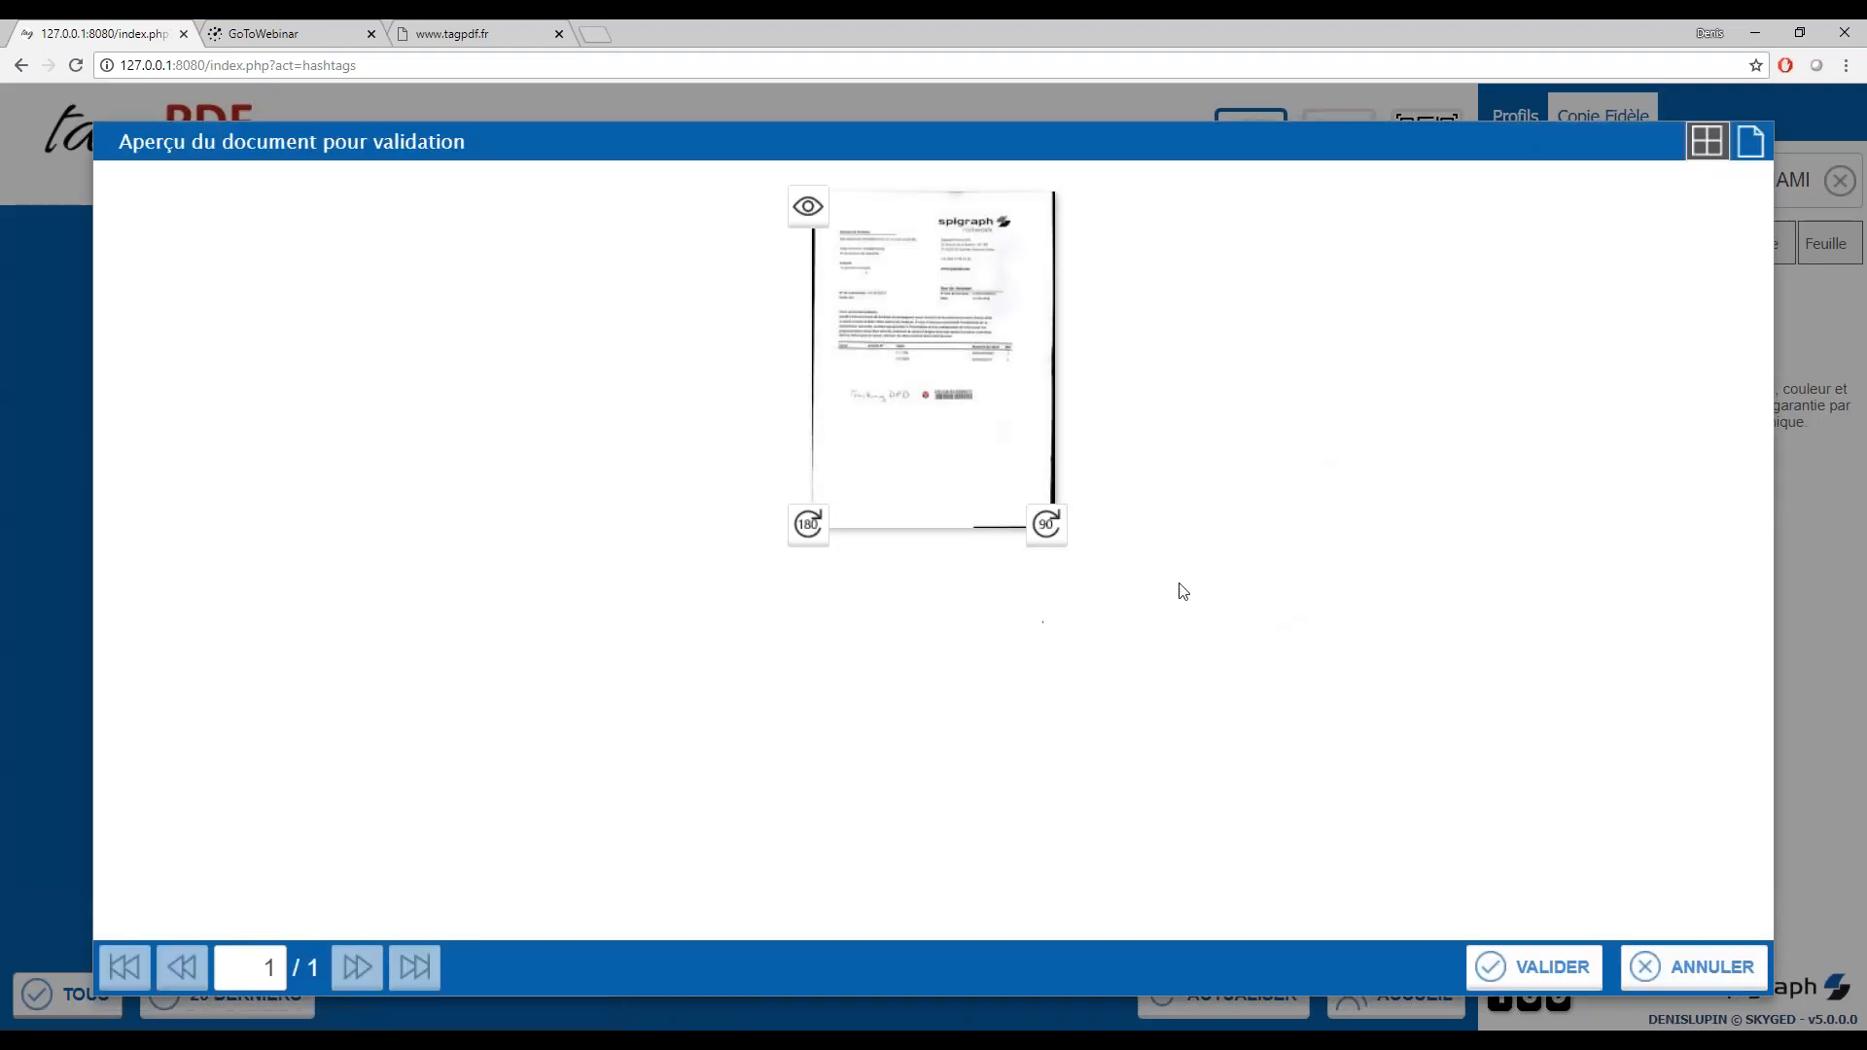
{"action": "left_click", "coordinate": [1553, 976]}
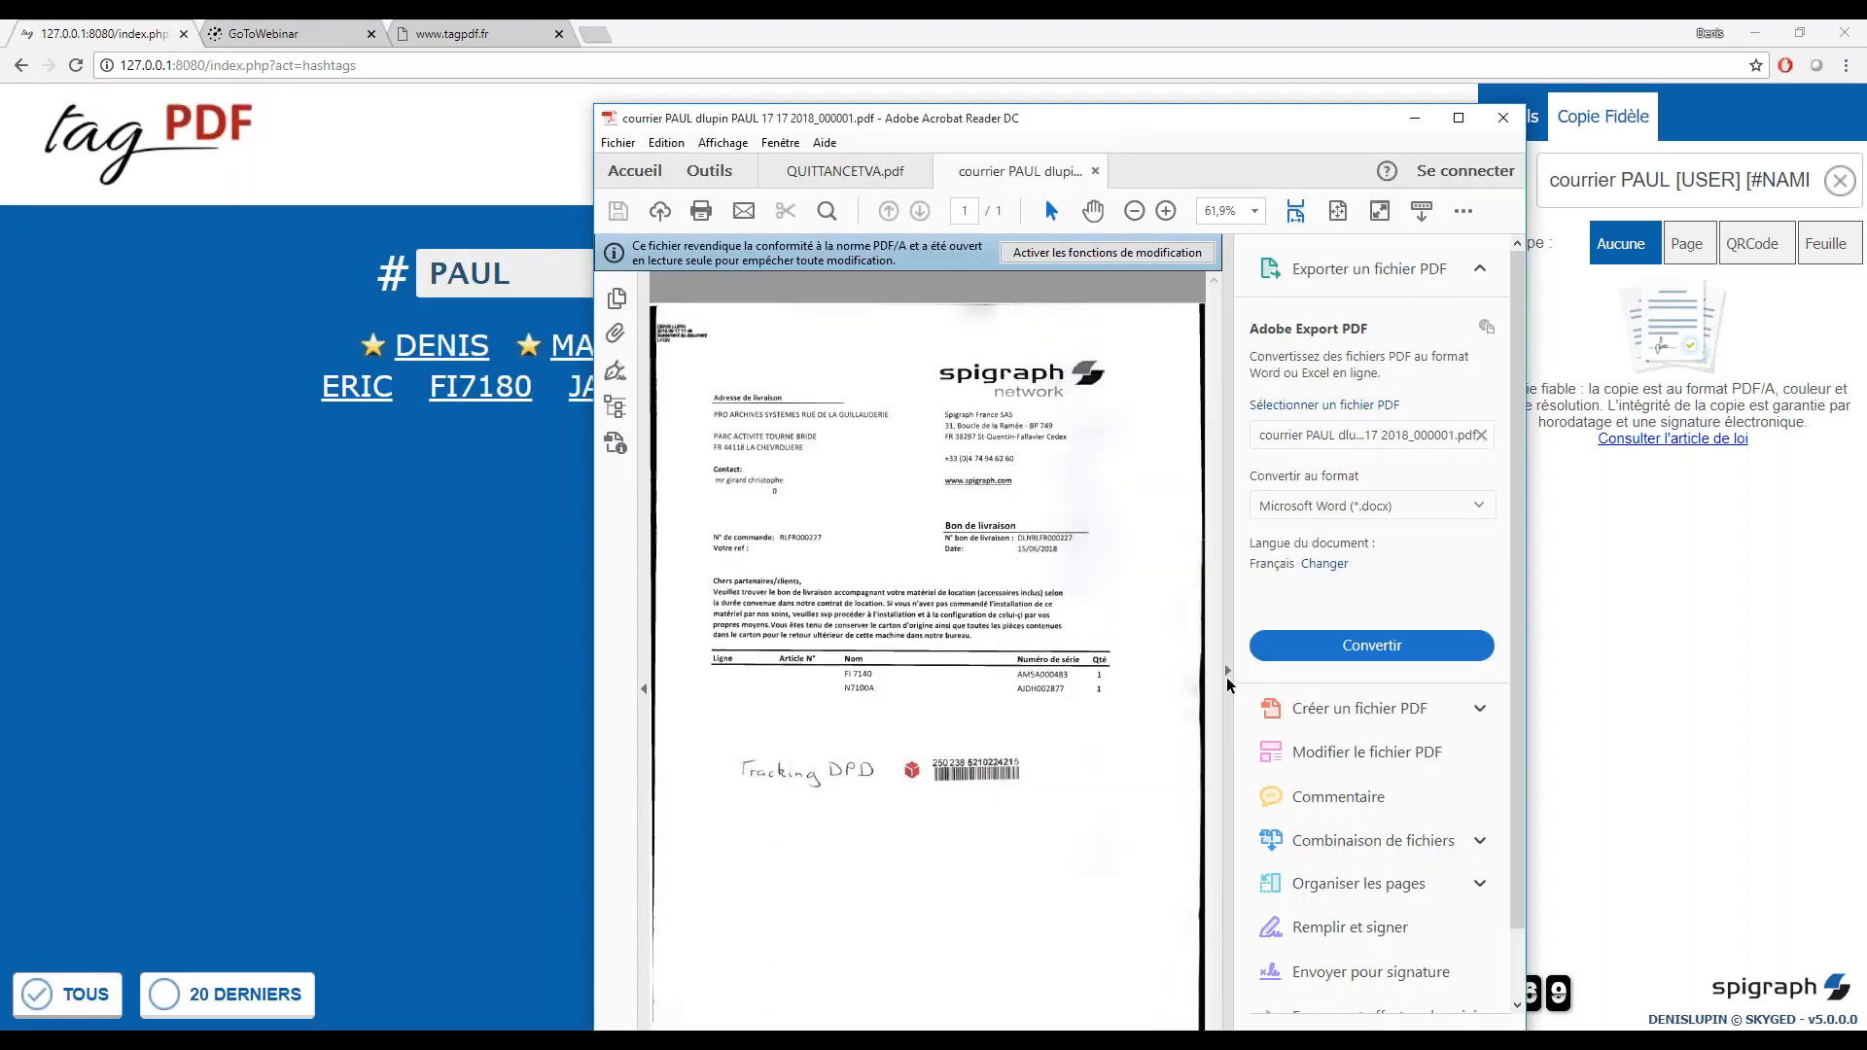
Examine the signature details of the scanned PDF in a maximized Adobe Acrobat Reader window, and minimize the reader
{"action": "left_click", "coordinate": [1227, 677]}
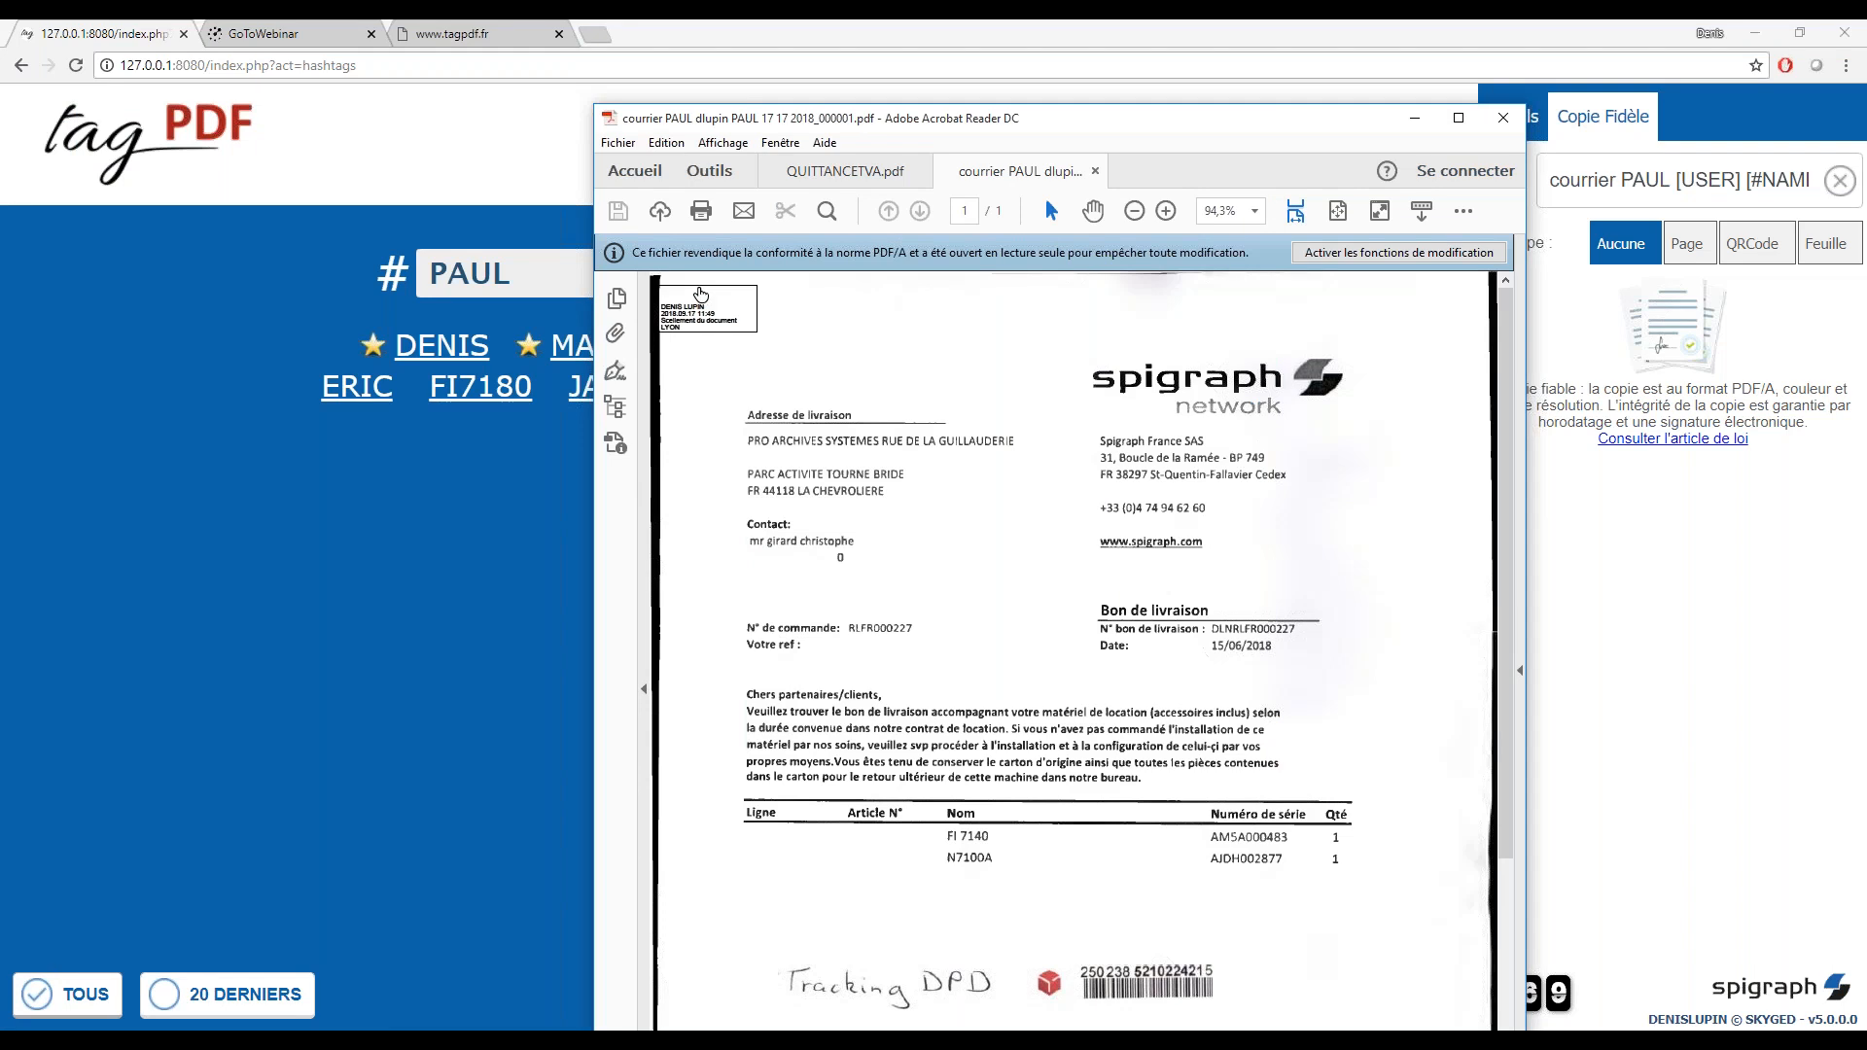
{"action": "left_click", "coordinate": [1455, 119]}
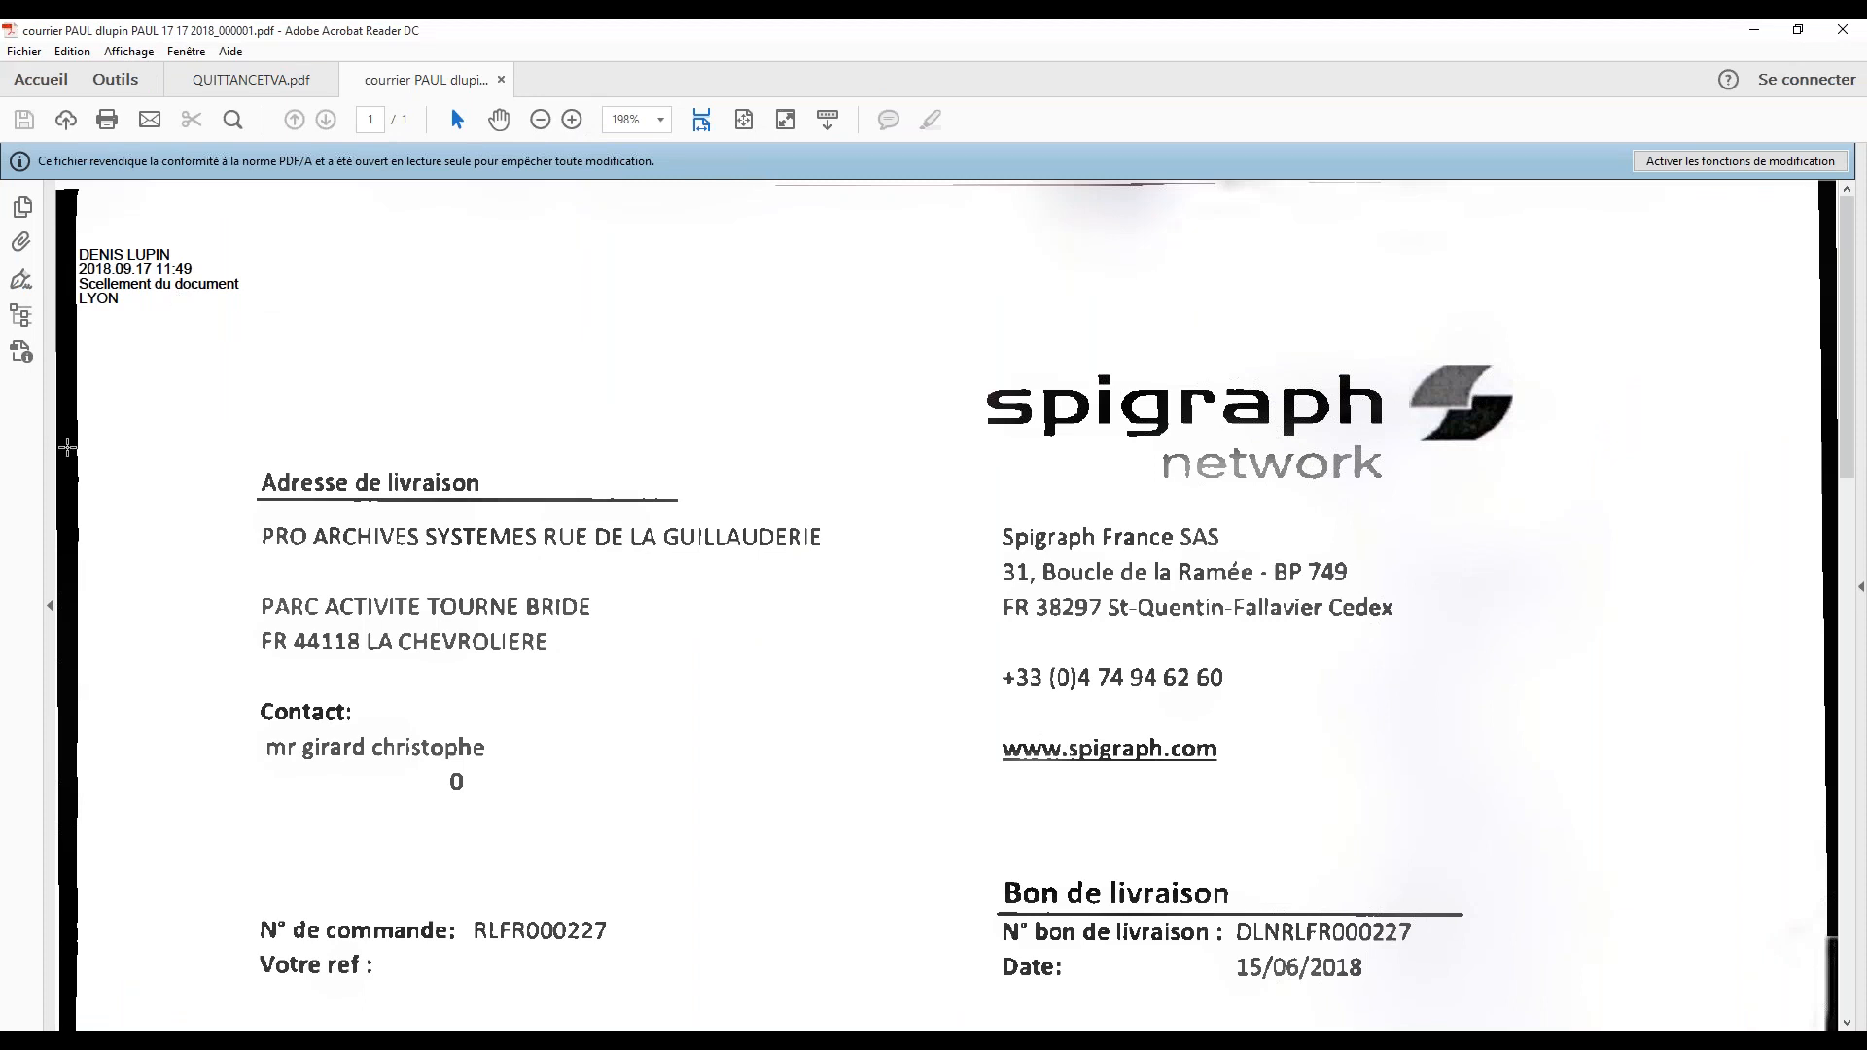
{"action": "left_click", "coordinate": [21, 280]}
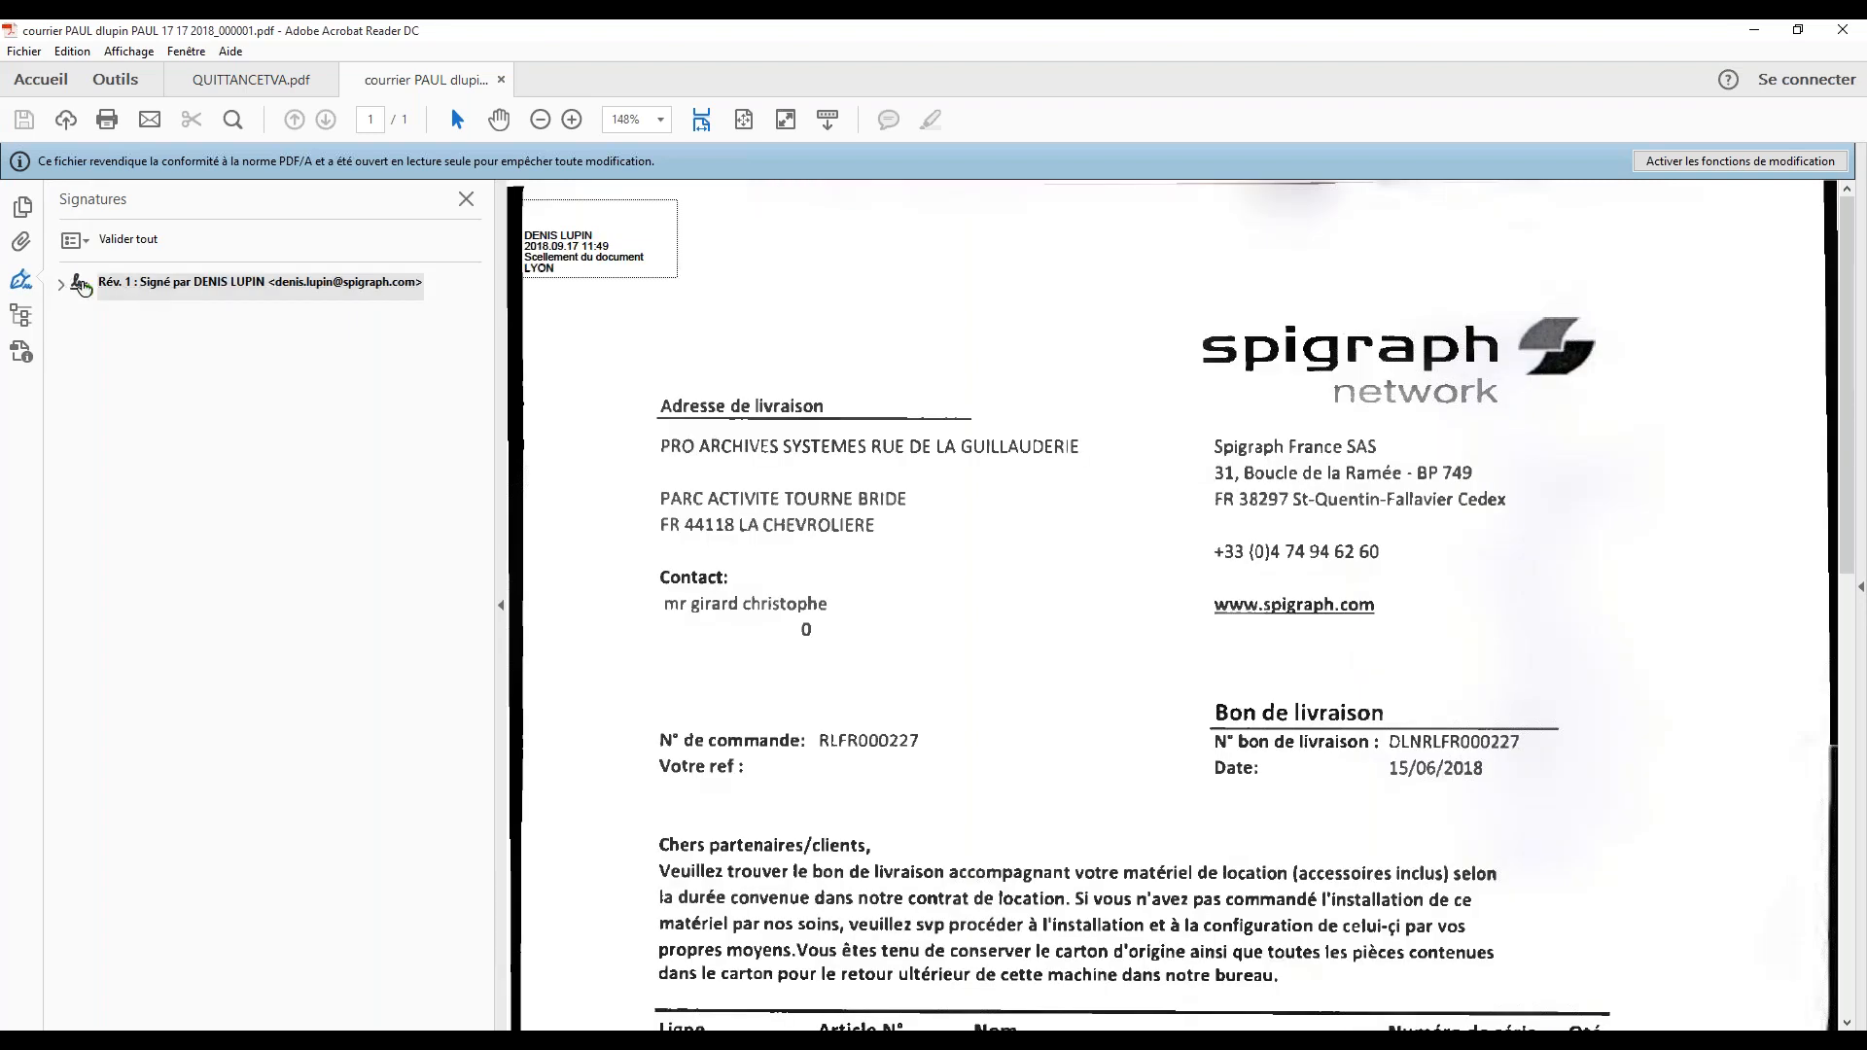
{"action": "left_click", "coordinate": [61, 286]}
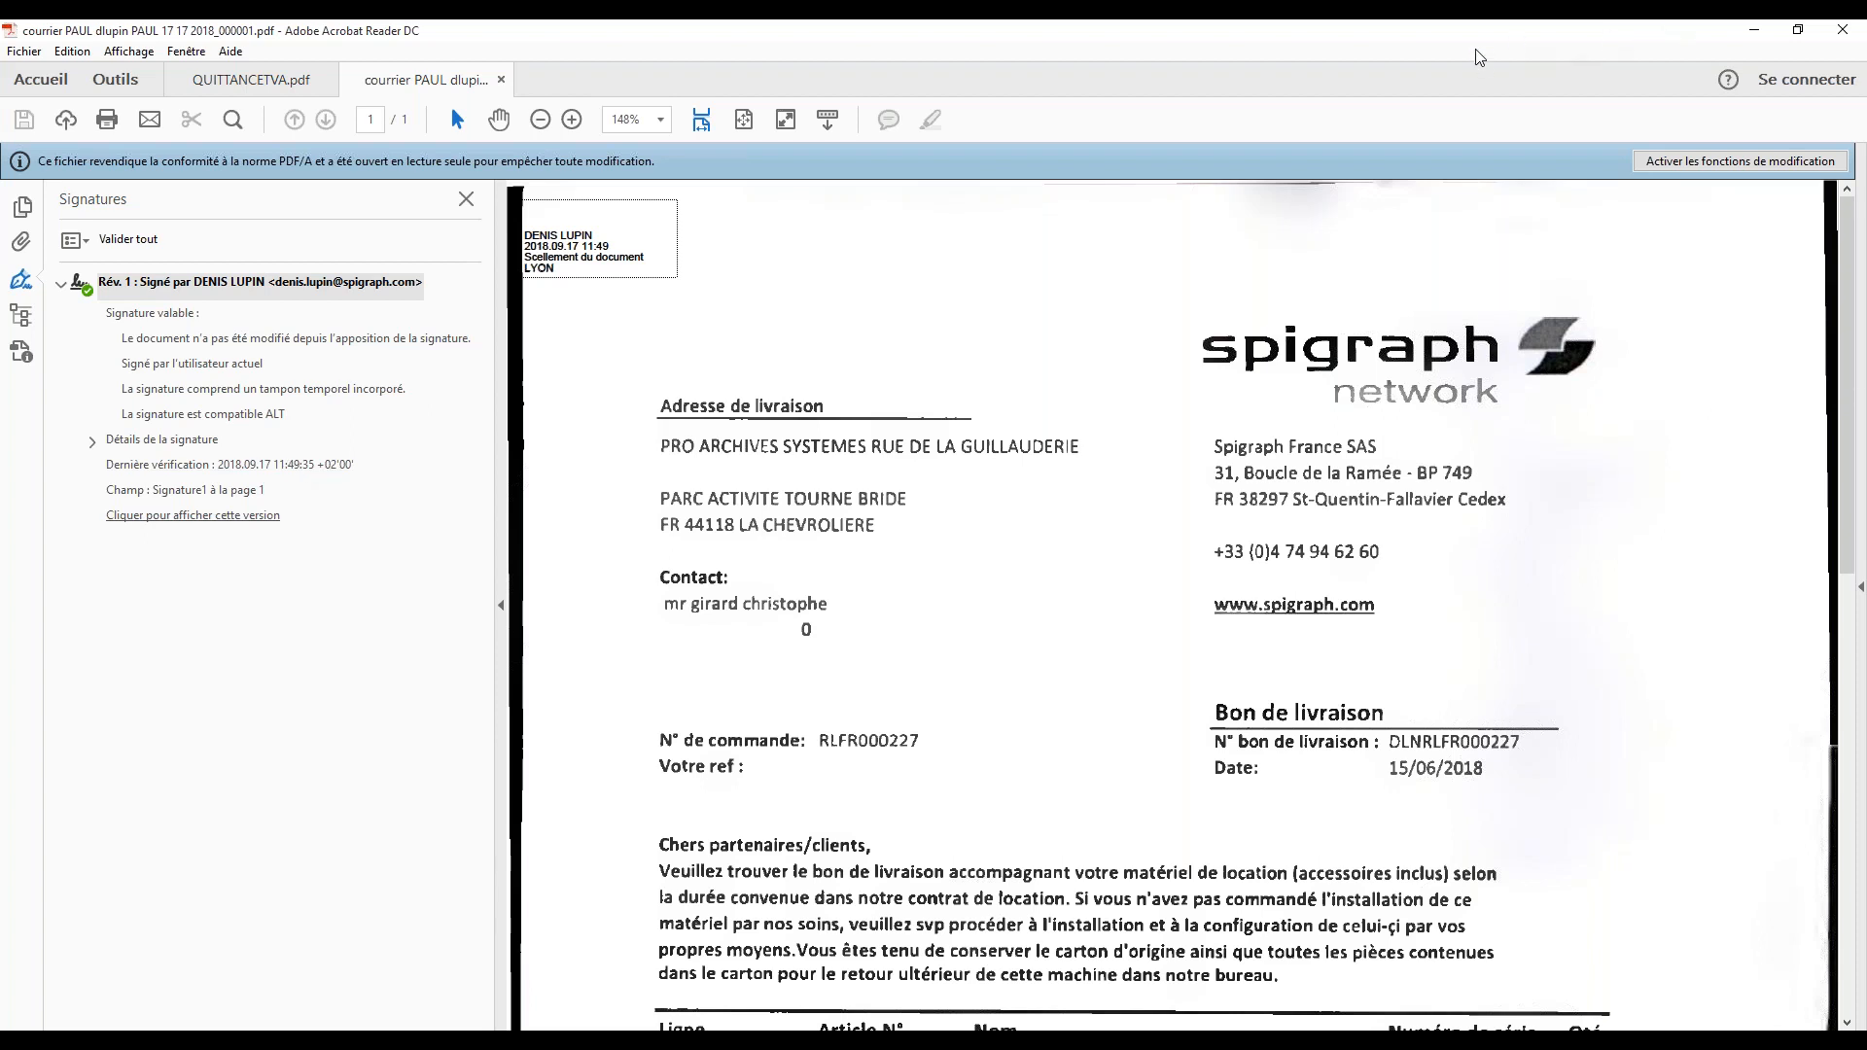
{"action": "left_click", "coordinate": [1754, 30]}
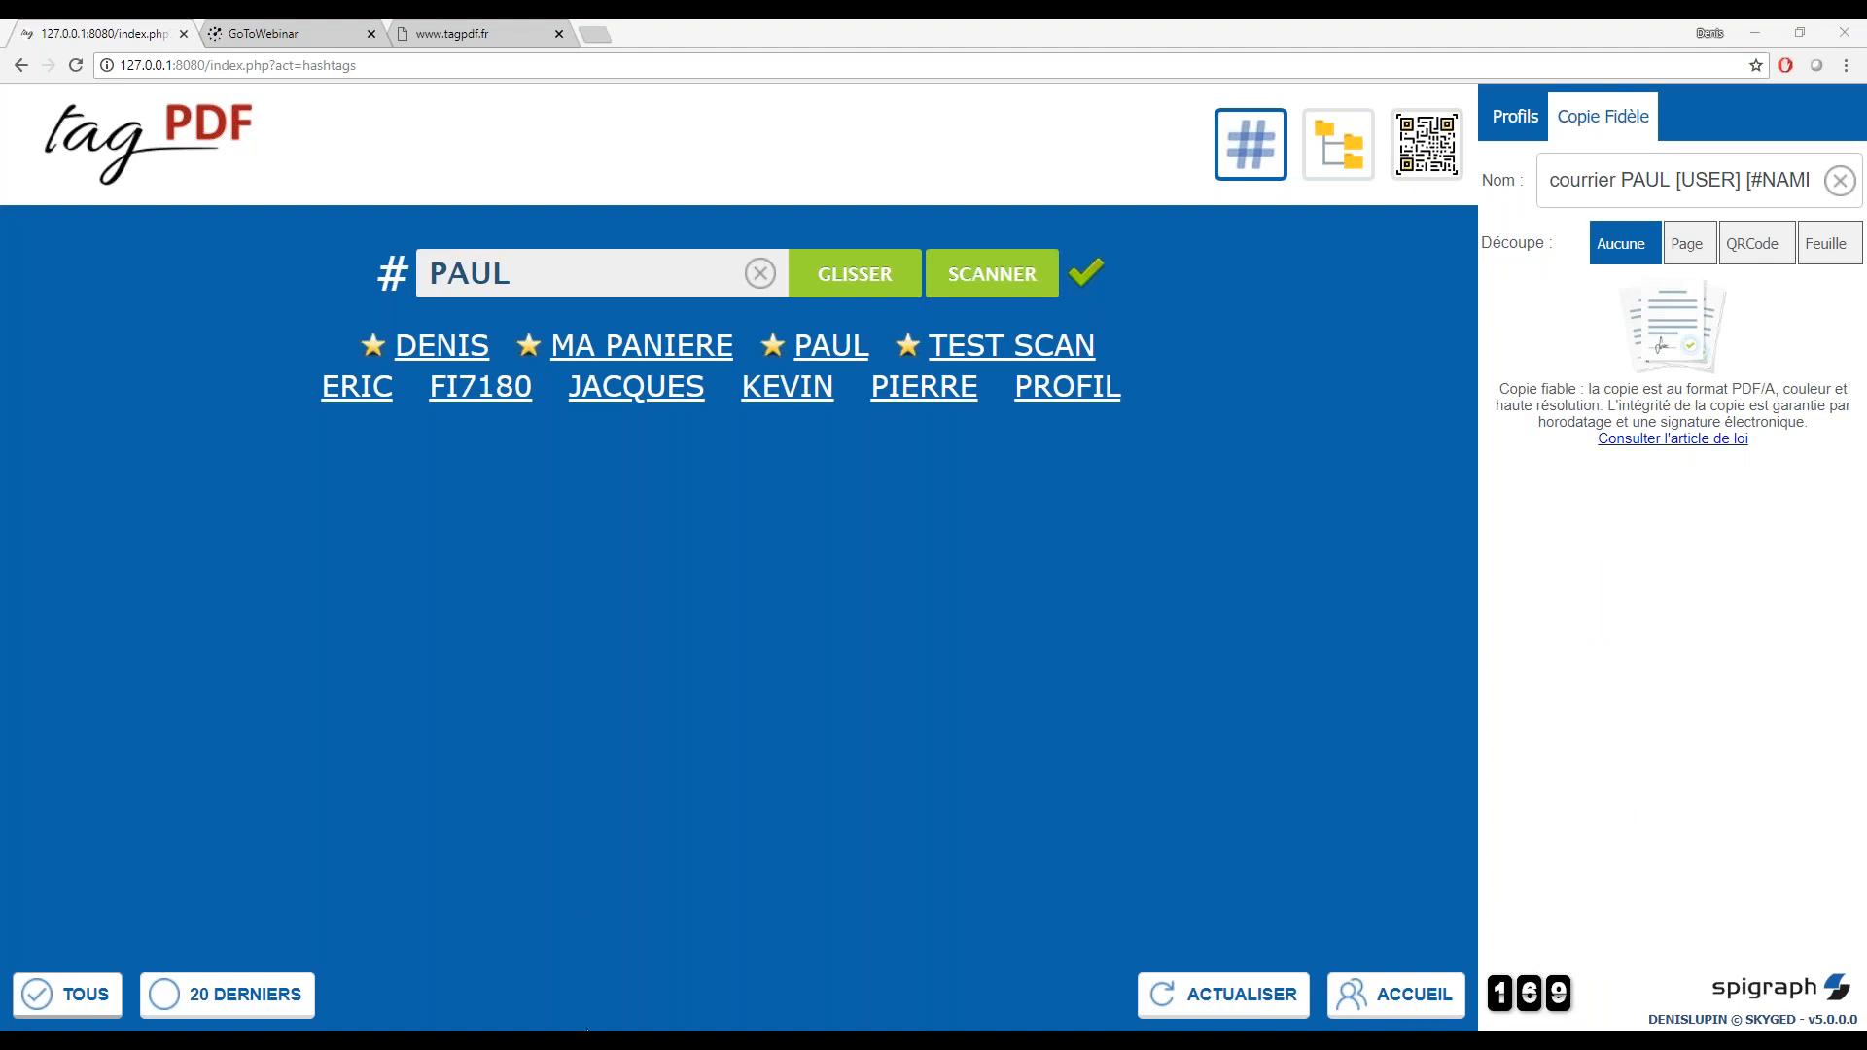
Switch to the Presentation tagPDF v3.1 webinar file in PowerPoint, start the slide show from the Démonstration slide and advance one slide
{"action": "mouse_move", "coordinate": [586, 1029]}
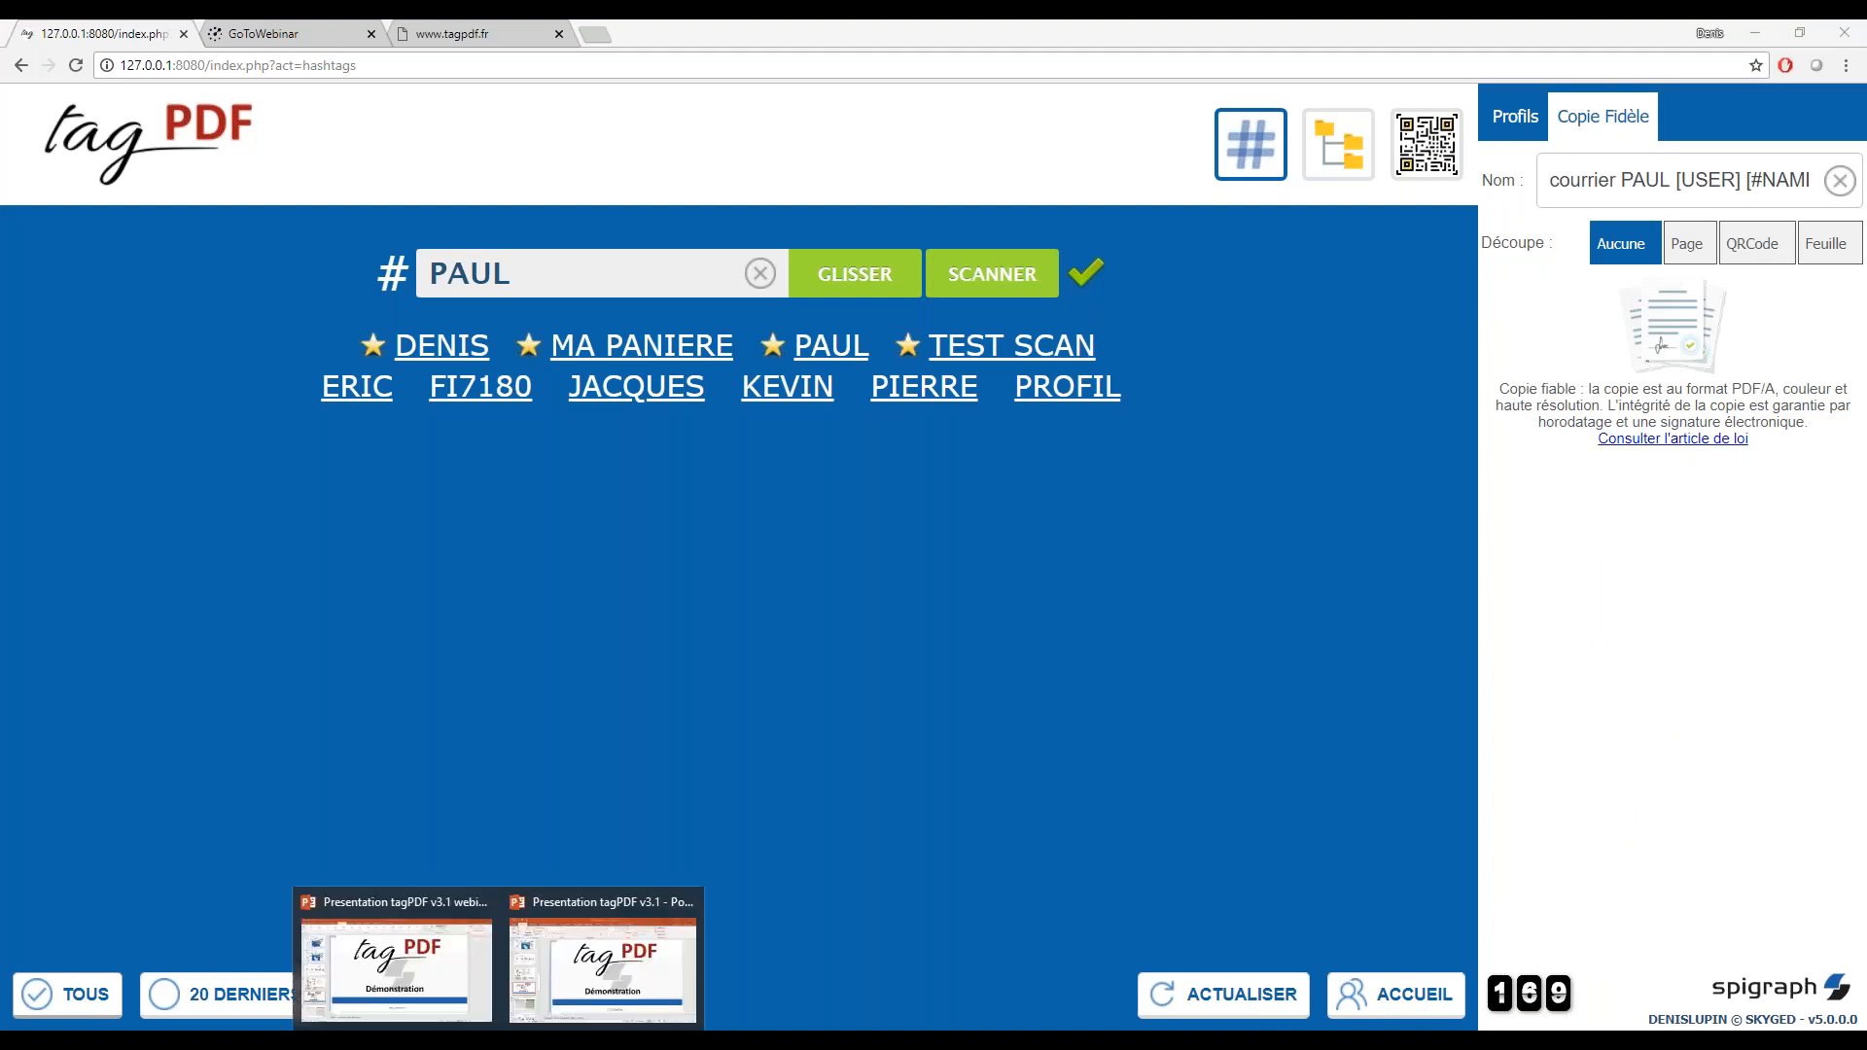
{"action": "mouse_move", "coordinate": [586, 984]}
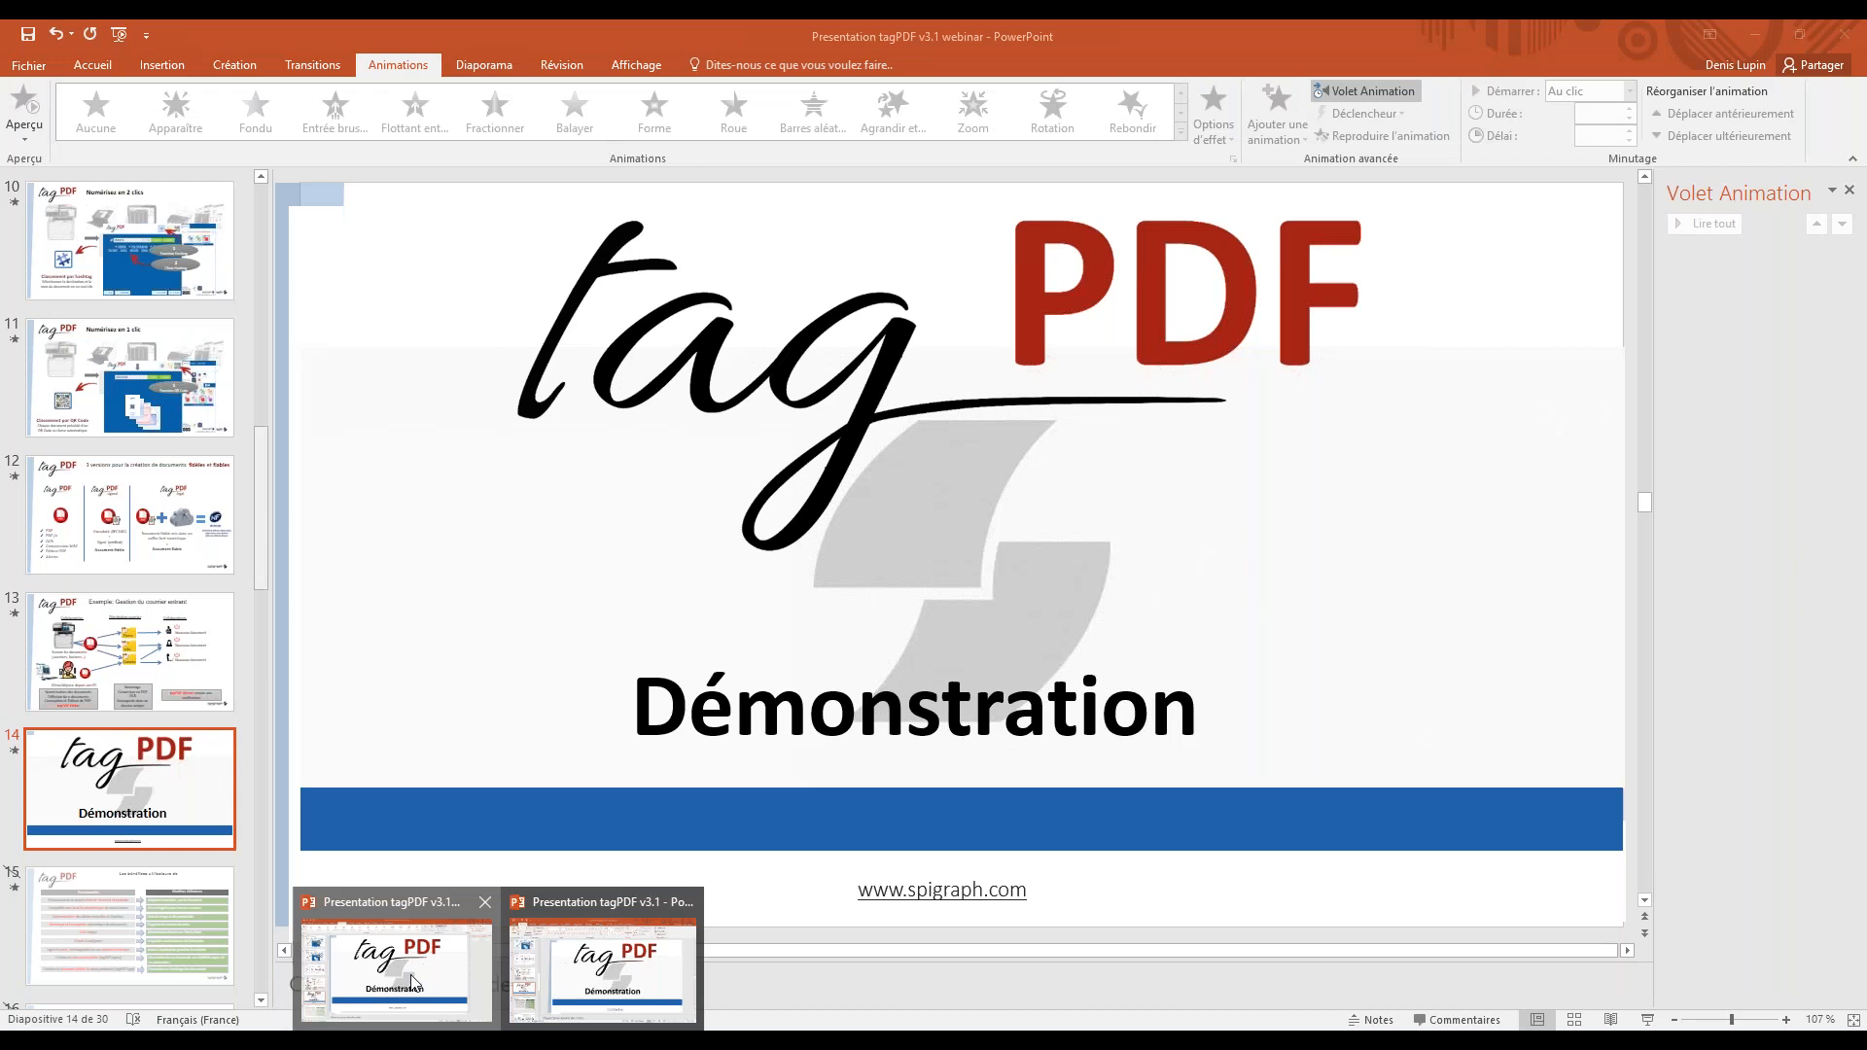
{"action": "left_click", "coordinate": [440, 983]}
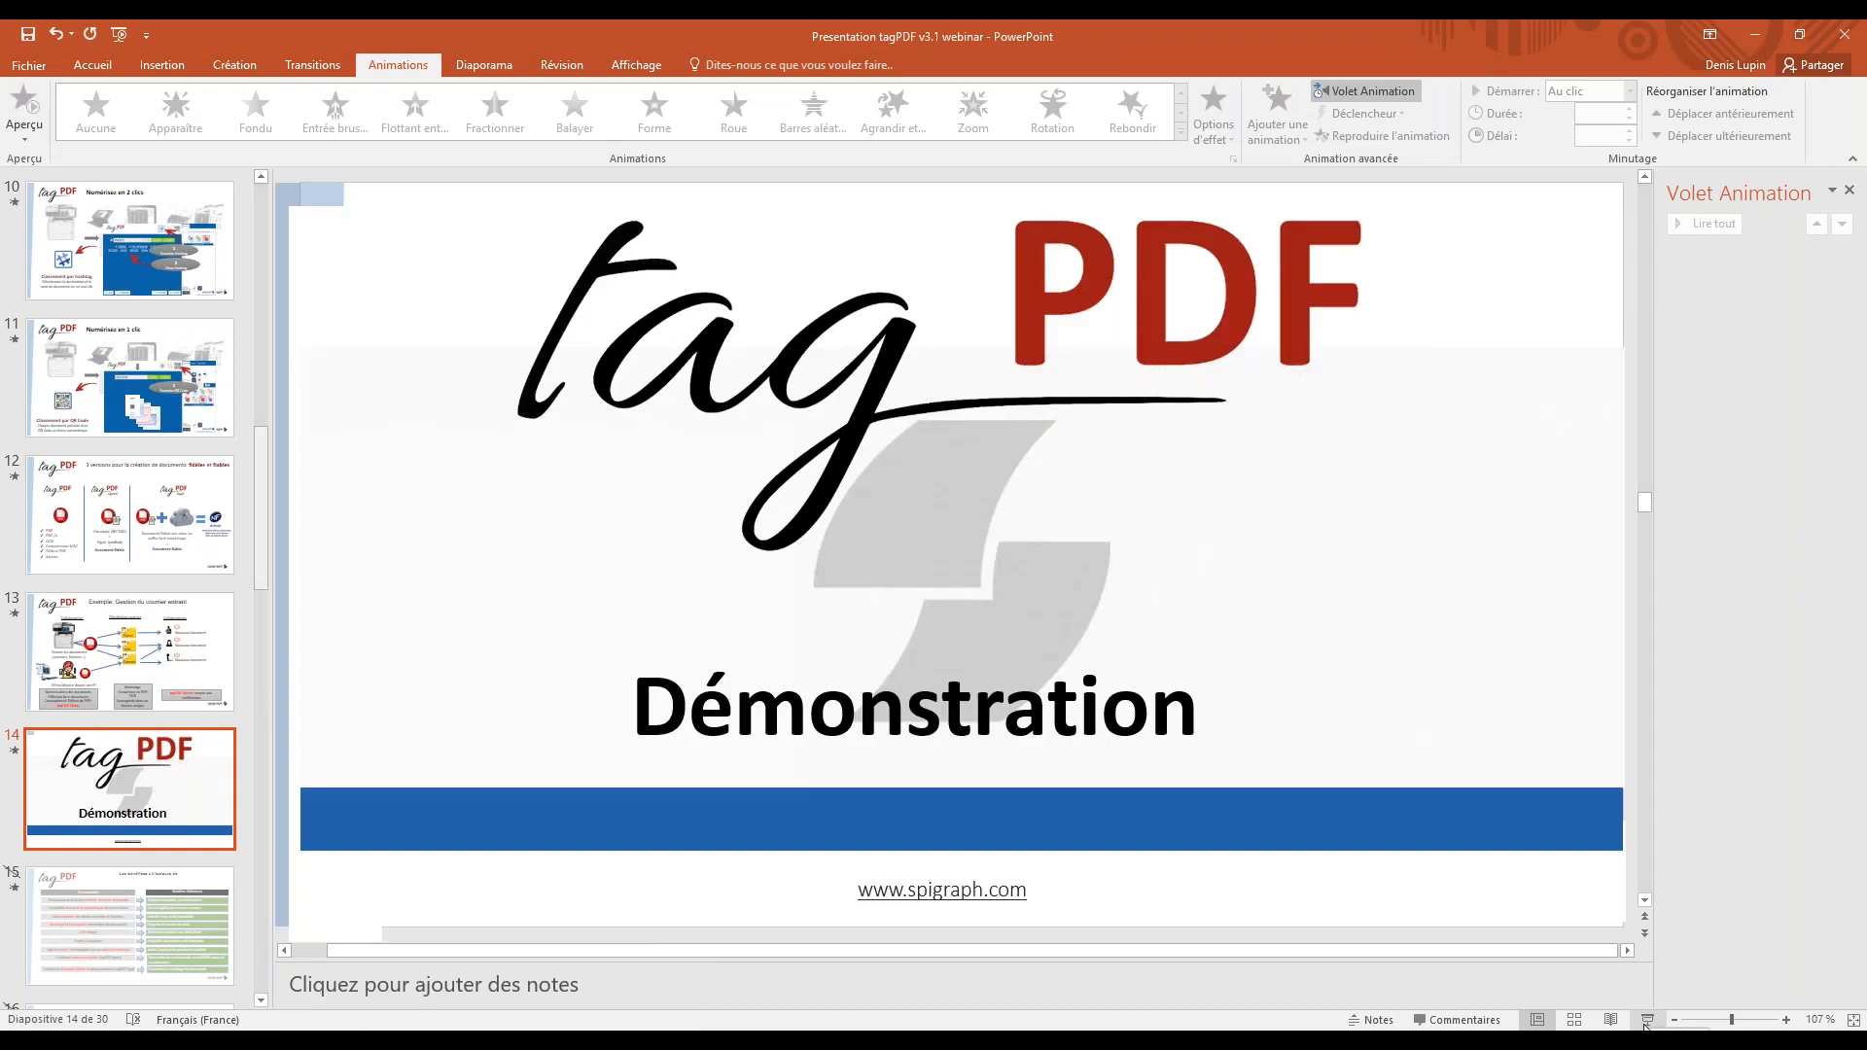
{"action": "left_click", "coordinate": [1648, 1025]}
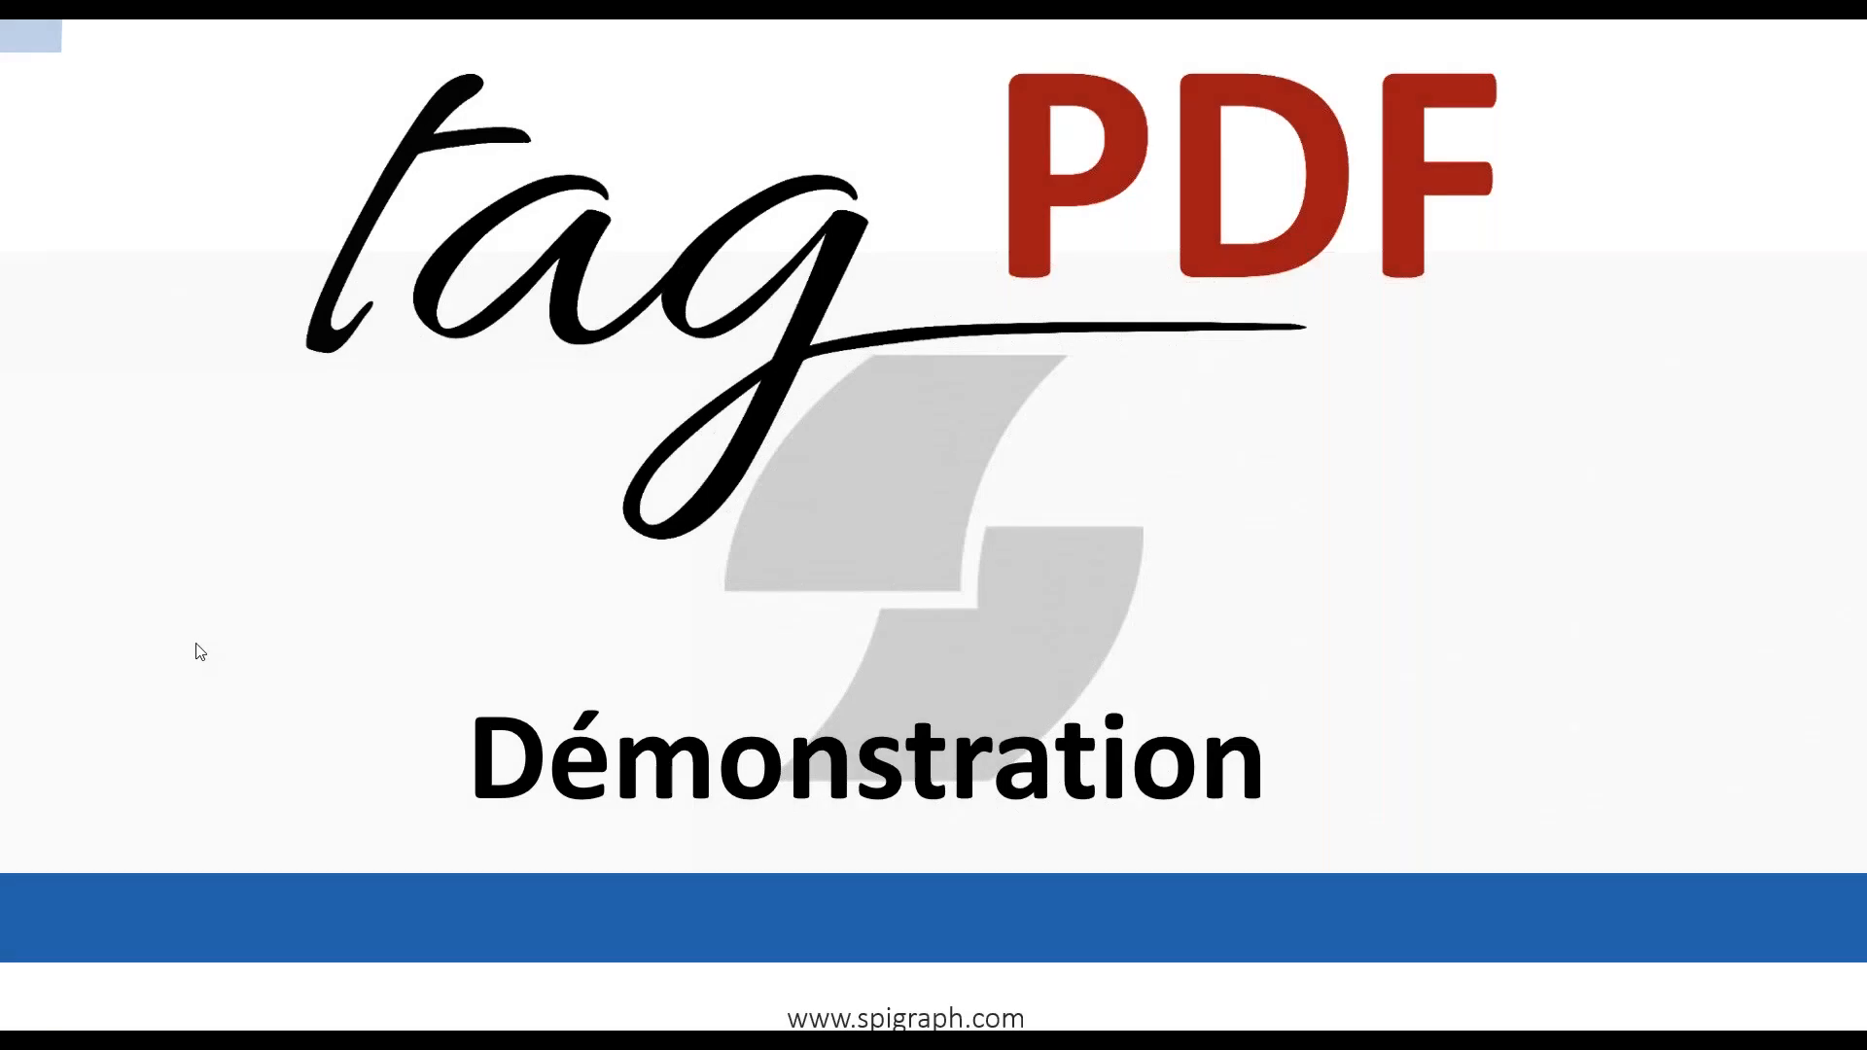
{"action": "left_click", "coordinate": [182, 680]}
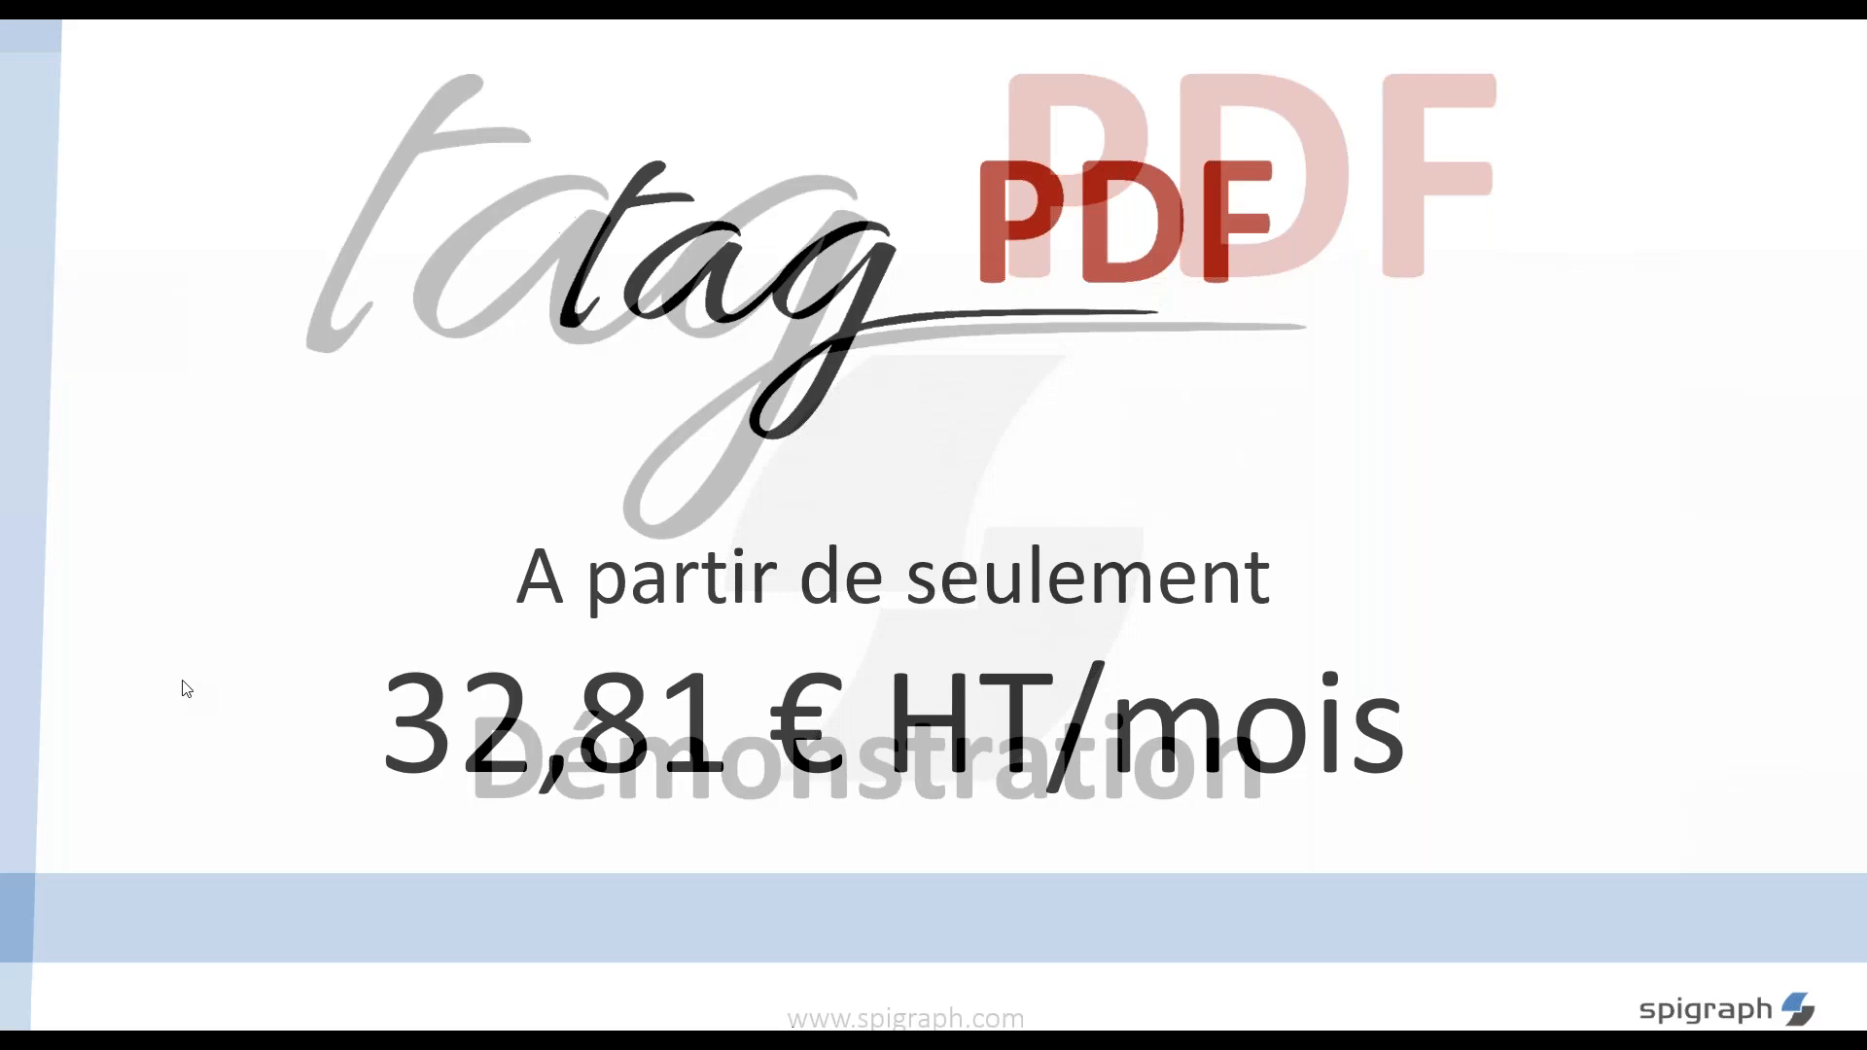